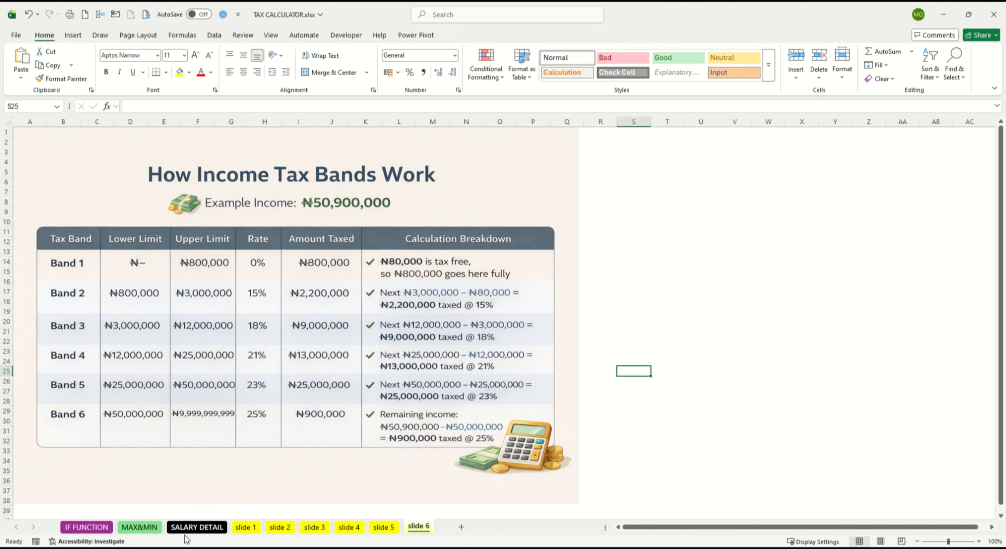
# Step: On the SALARY DETAIL sheet, review the basic salary, the deductions in B5:B9, the annual rent and the rent cap
pyautogui.click(191, 528)
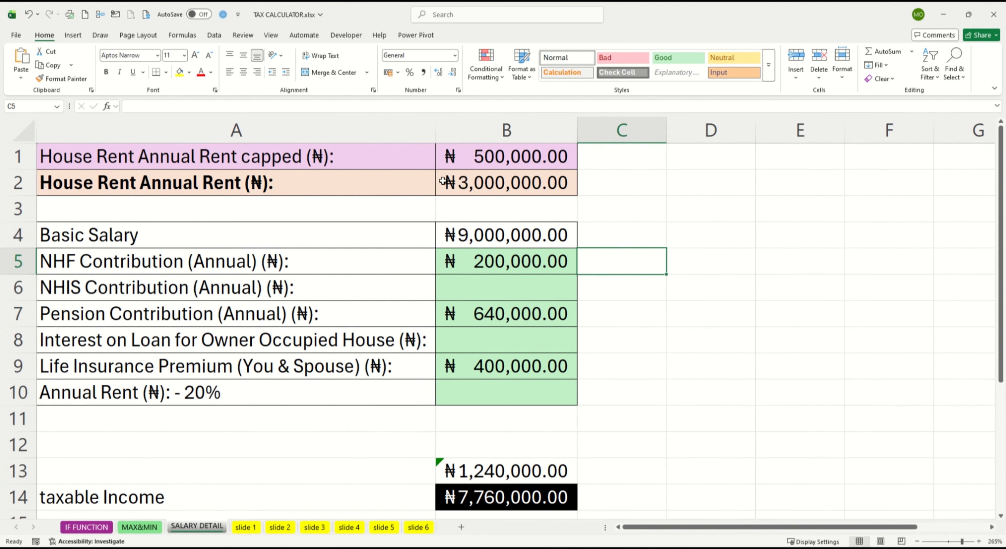
pyautogui.click(488, 231)
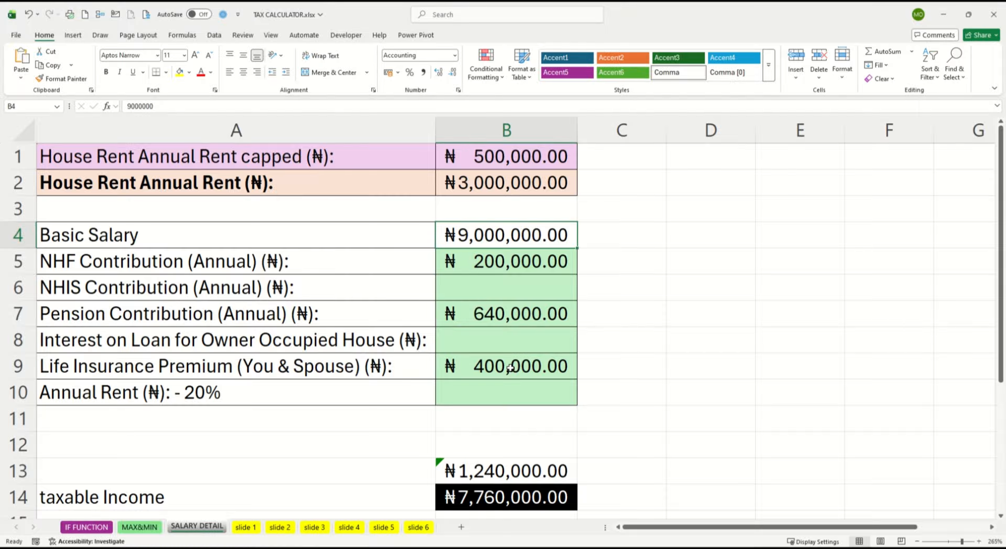
pyautogui.moveTo(511, 261); pyautogui.dragTo(515, 361)
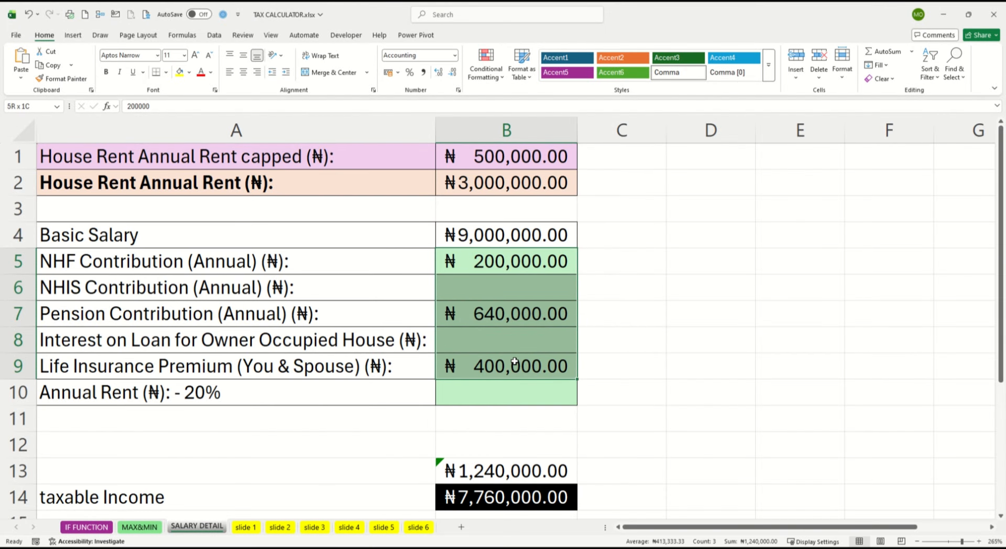
pyautogui.click(489, 234)
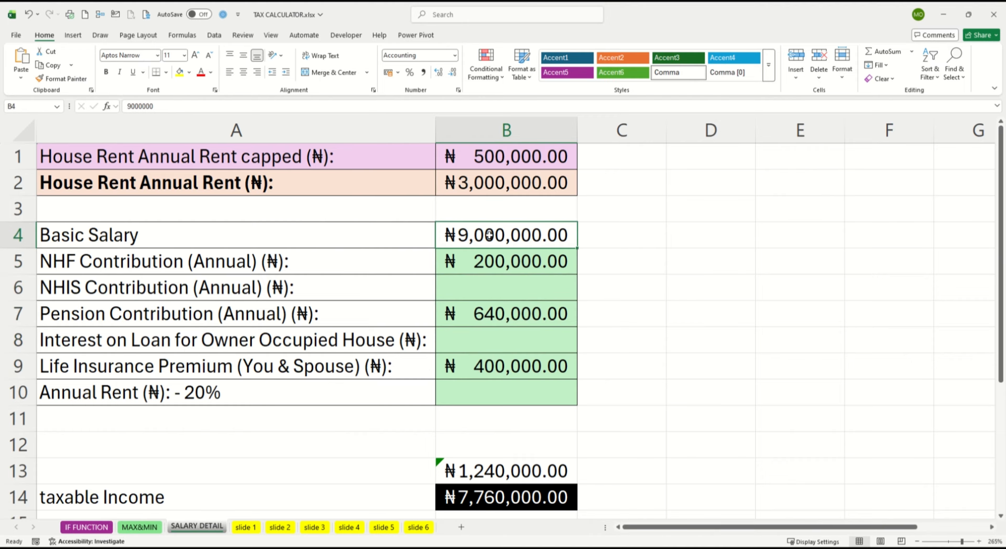
pyautogui.click(483, 183)
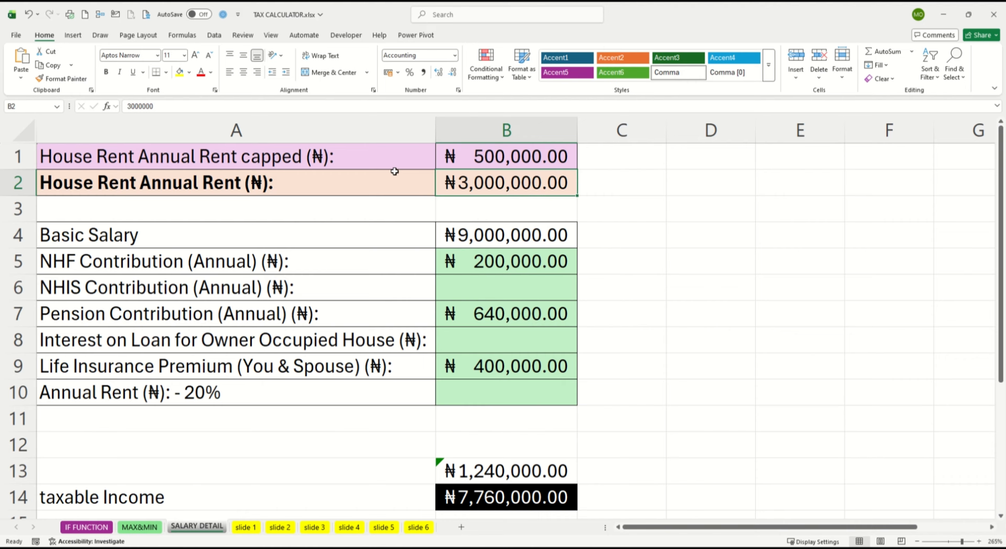
pyautogui.moveTo(515, 164); pyautogui.dragTo(272, 163)
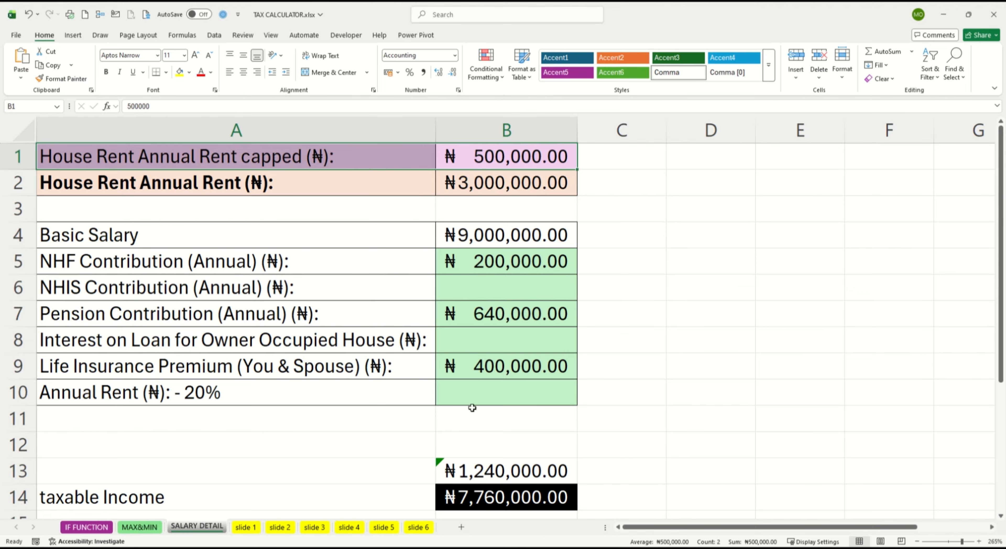
# Step: In B10, begin an IF formula testing whether 20% of the annual rent exceeds the cap: =IF((B2*0.2)>500000
pyautogui.click(475, 396)
pyautogui.write('=')
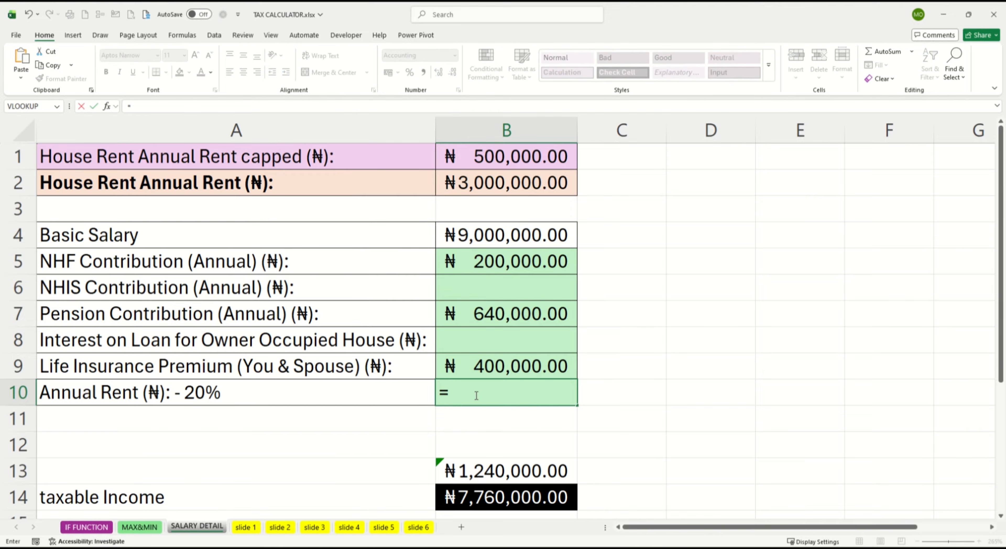
pyautogui.write('IF((')
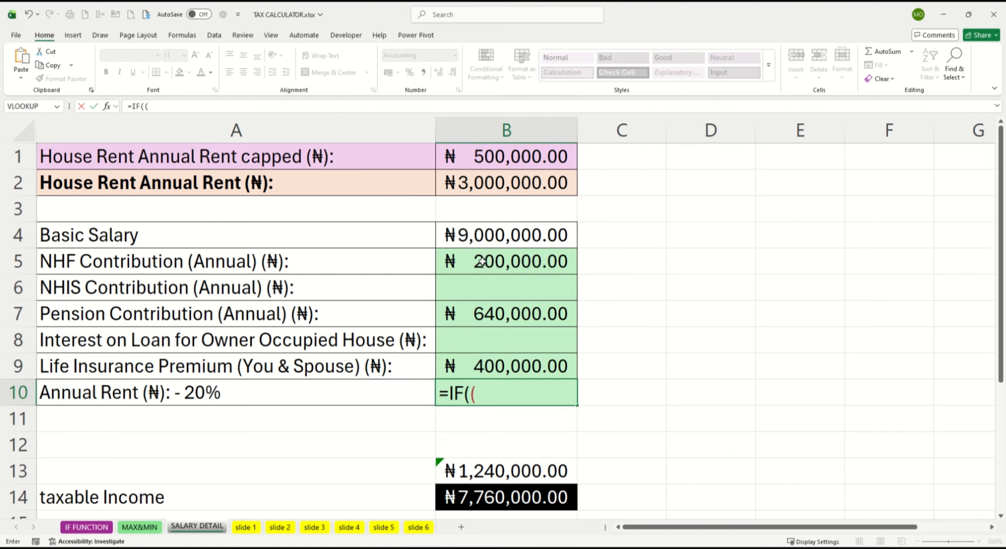
pyautogui.click(489, 182)
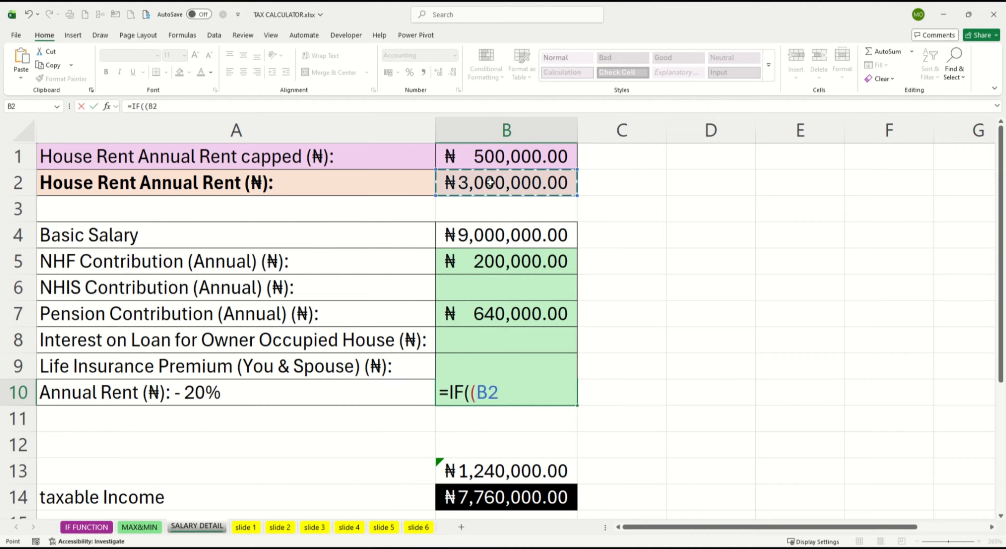
pyautogui.write('*0.')
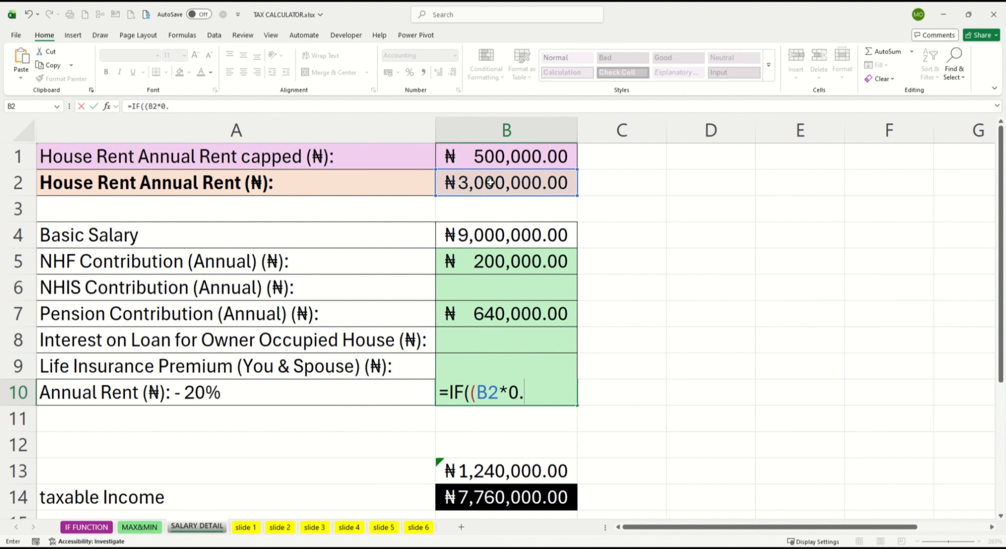
pyautogui.write('2)>500000')
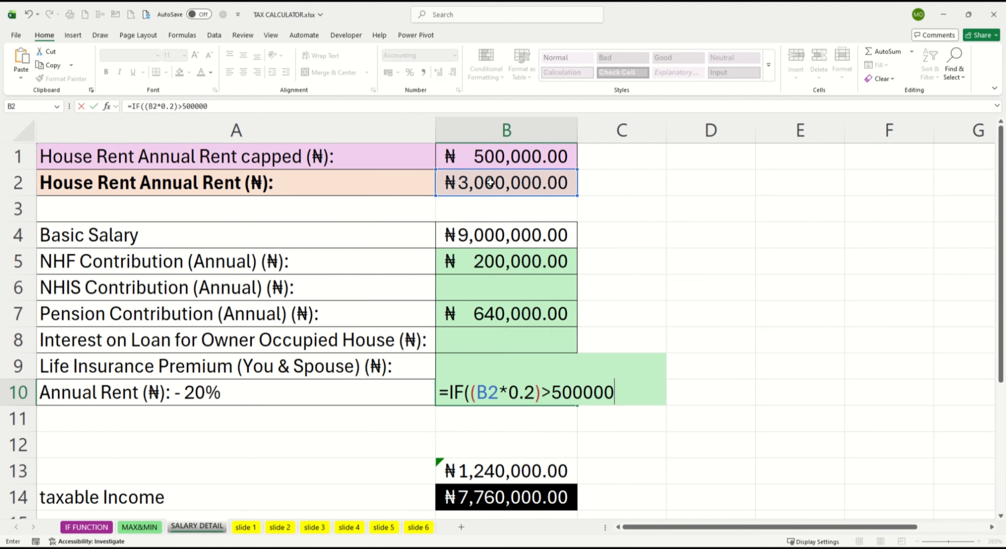
pyautogui.write(',500000')
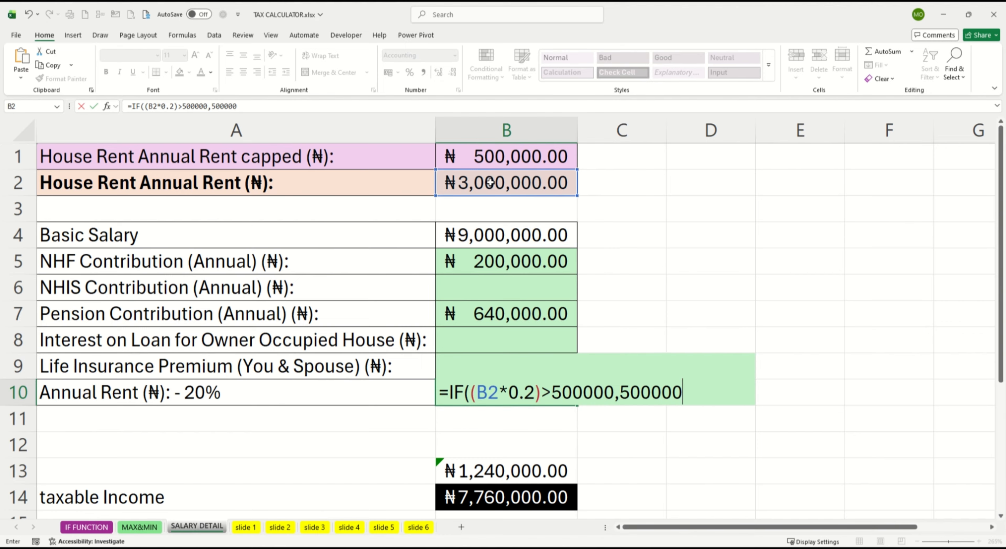
pyautogui.write(',')
# Step: Complete the B10 formula so it returns 500000 when the test is true and (B2*0.2) otherwise
pyautogui.moveTo(470, 392); pyautogui.dragTo(541, 399)
pyautogui.hotkey('ctrl', 'c')
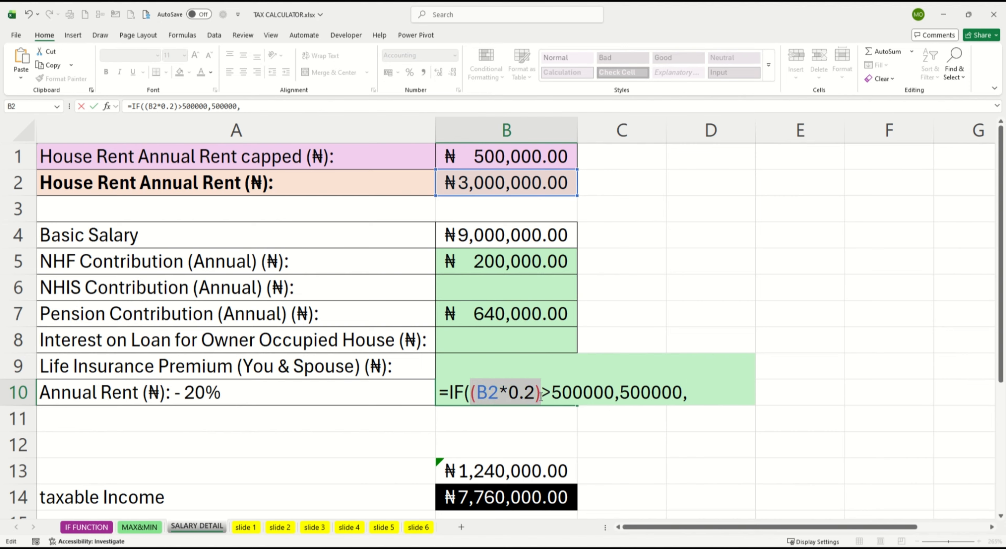
pyautogui.click(694, 393)
pyautogui.hotkey('ctrl', 'v')
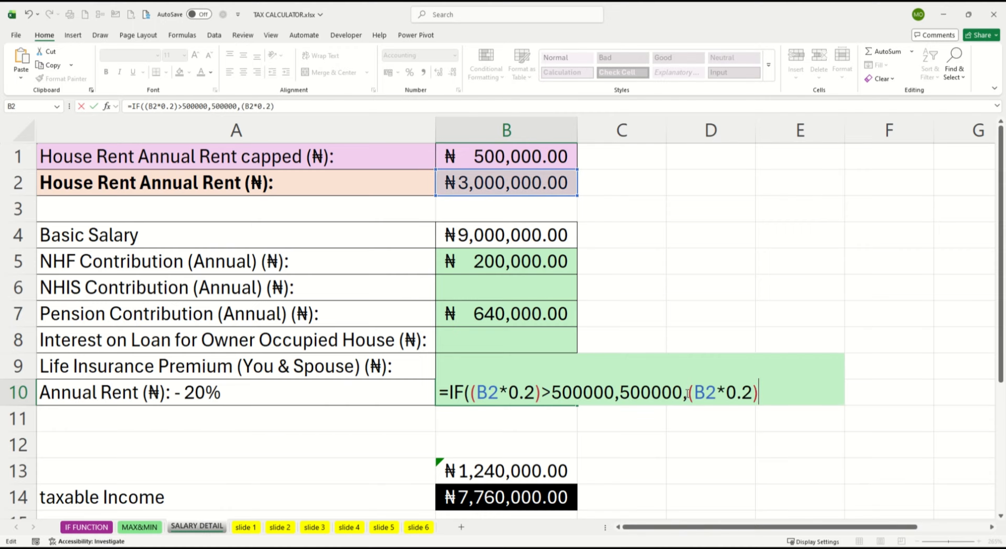
pyautogui.write(')')
pyautogui.press('Return')
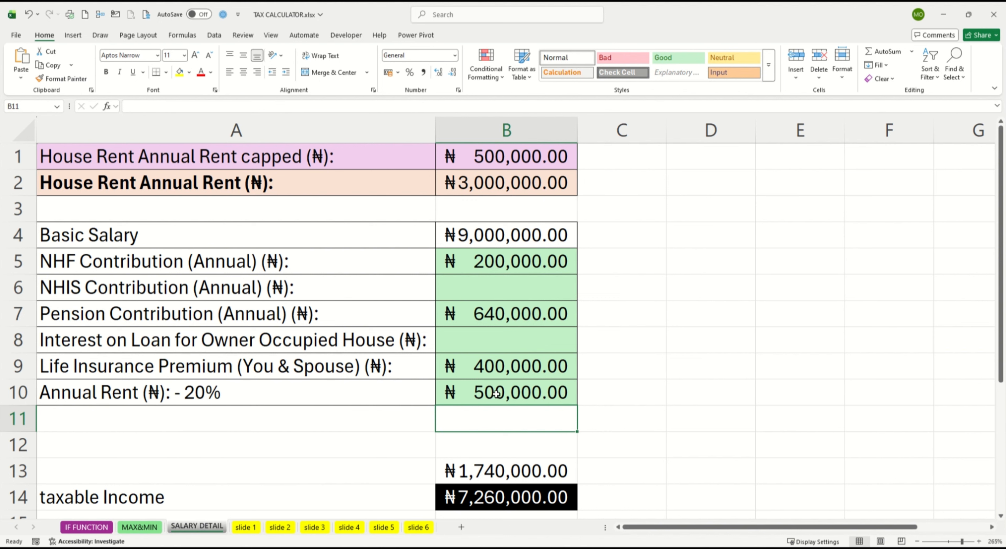
# Step: Set the House Rent Annual Rent in B2 to 2000000
pyautogui.doubleClick(467, 182)
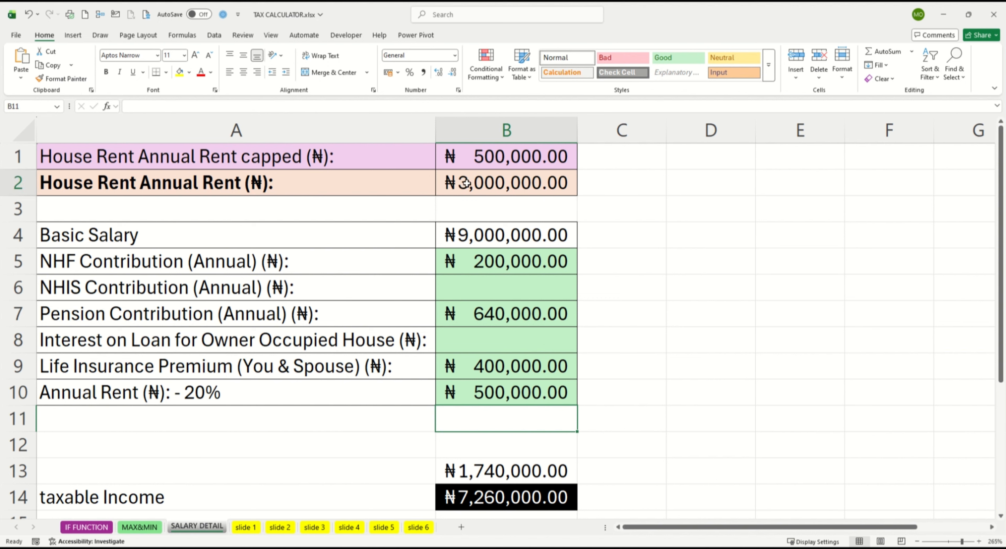
pyautogui.moveTo(501, 183); pyautogui.dragTo(512, 183)
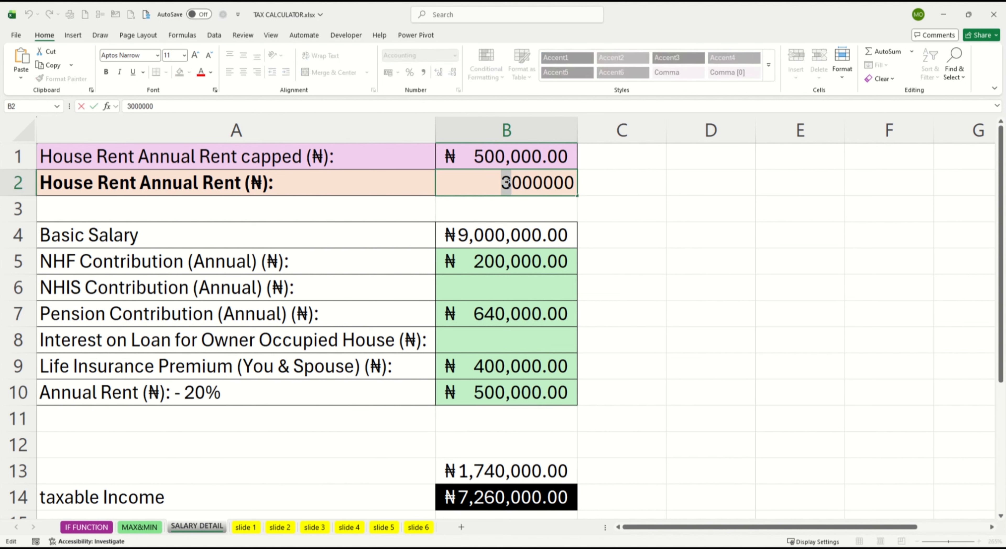
pyautogui.write('2')
pyautogui.press('Return')
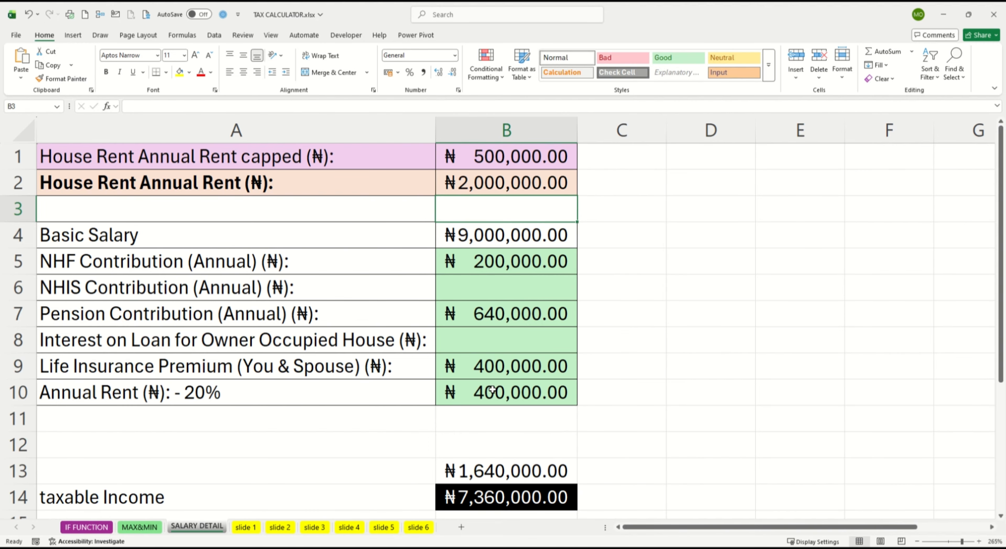
# Step: On the IF FUNCTION sheet, examine the tax band table's lower limits, variance formula and rates
pyautogui.click(87, 527)
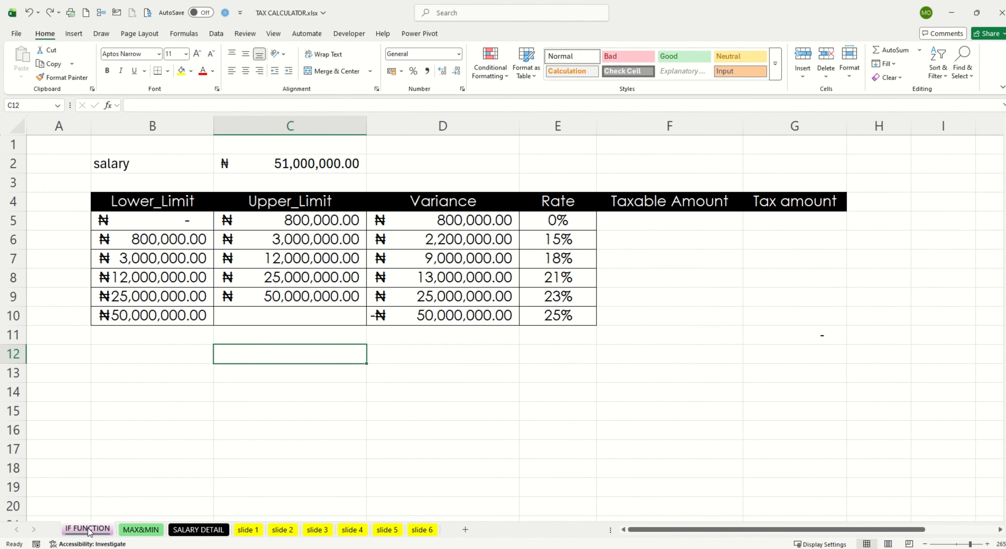
pyautogui.click(184, 444)
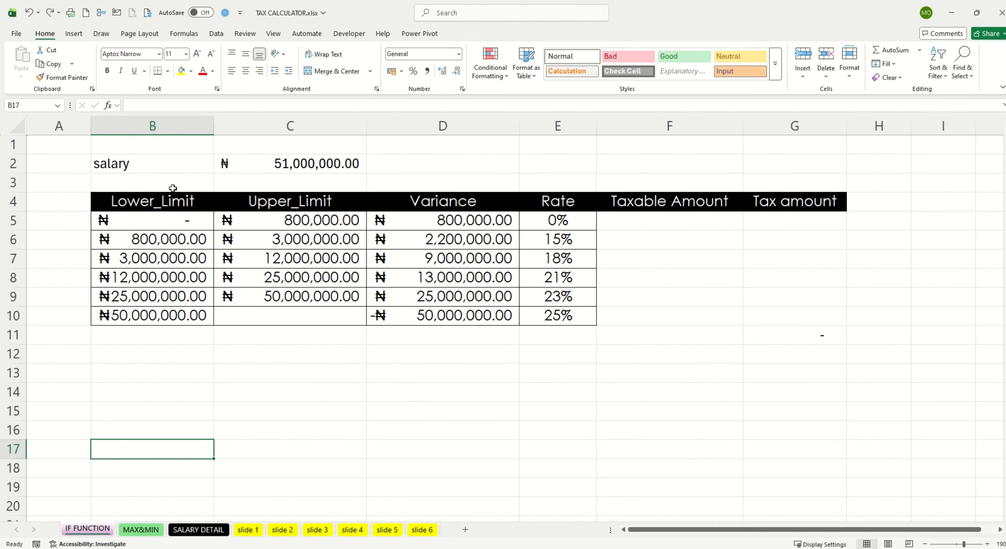
pyautogui.moveTo(156, 200); pyautogui.dragTo(180, 318)
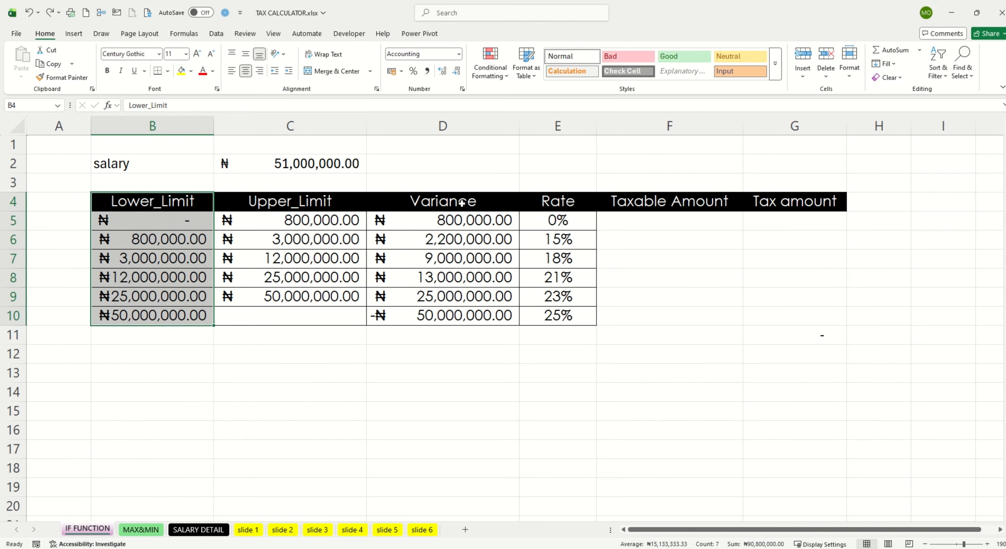
pyautogui.moveTo(570, 201); pyautogui.dragTo(587, 319)
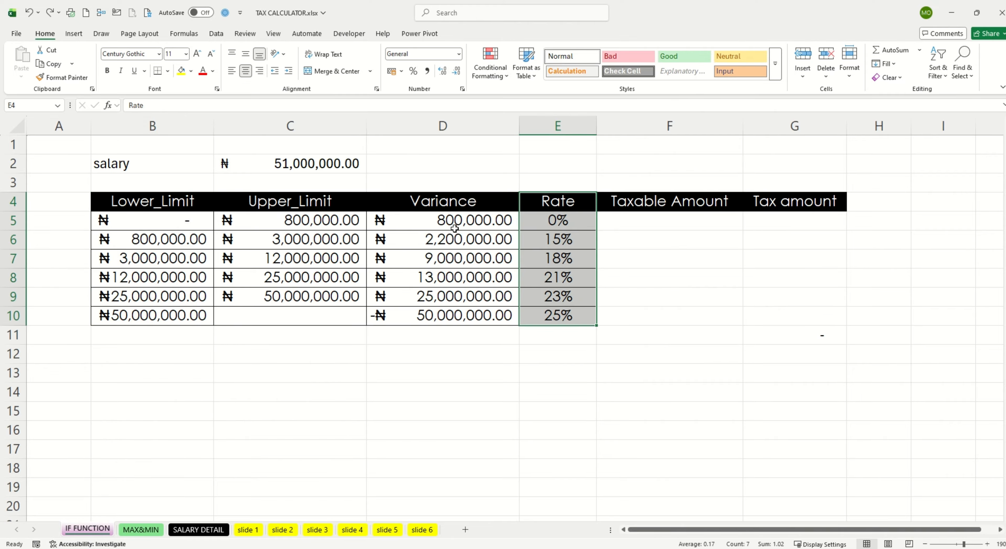
pyautogui.click(453, 215)
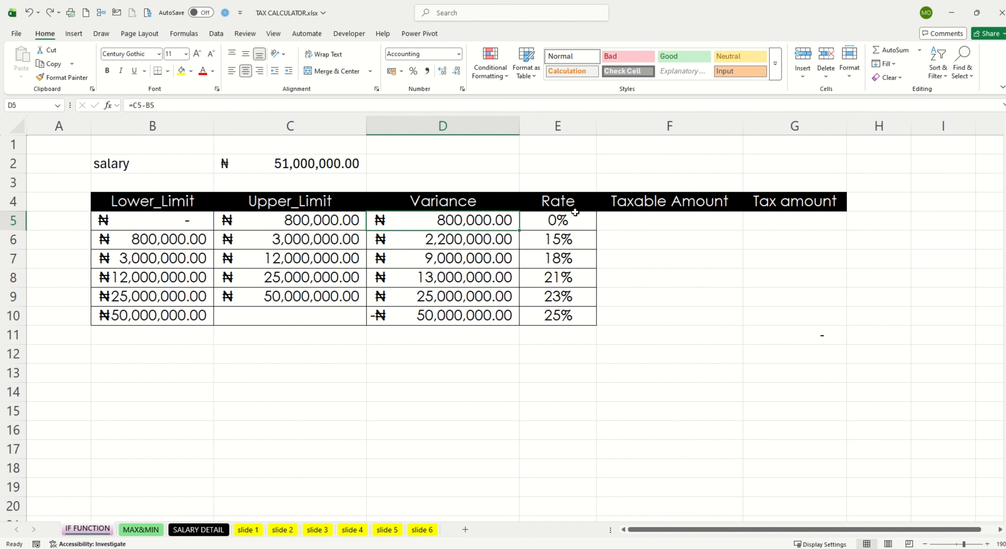
pyautogui.moveTo(564, 200); pyautogui.dragTo(590, 319)
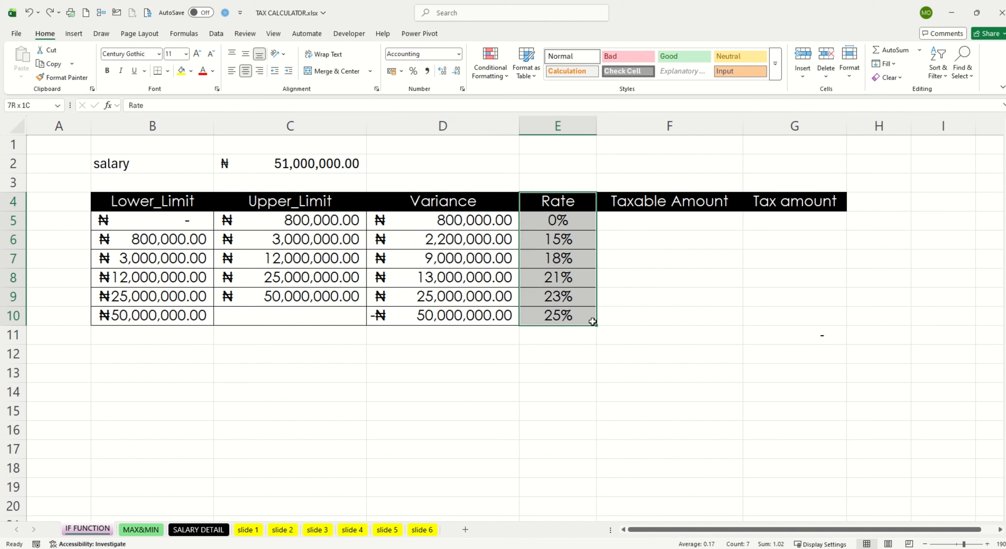
# Step: Replace the salary in C2 with a formula linking to the taxable income in cell B14 of the SALARY DETAIL sheet
pyautogui.click(158, 166)
pyautogui.click(242, 162)
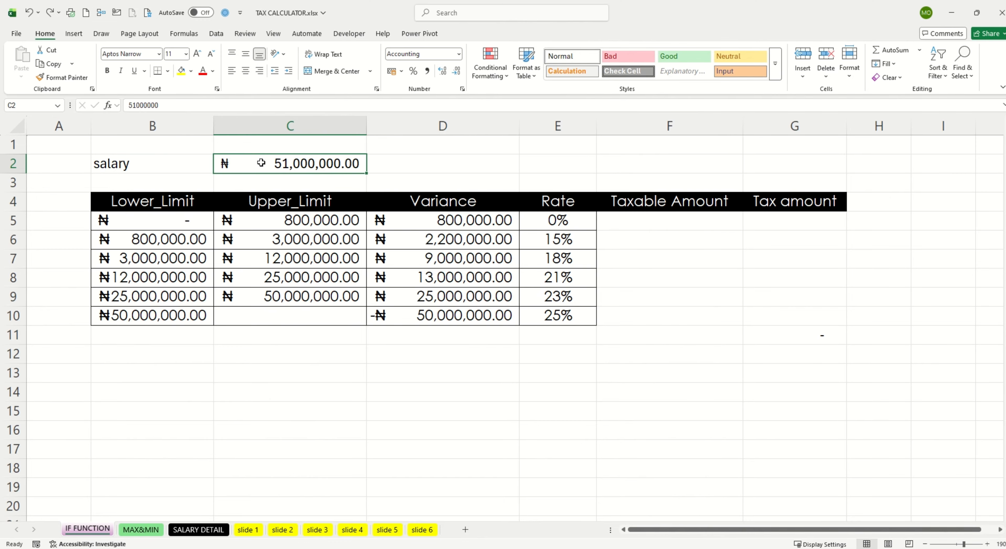
pyautogui.doubleClick(261, 163)
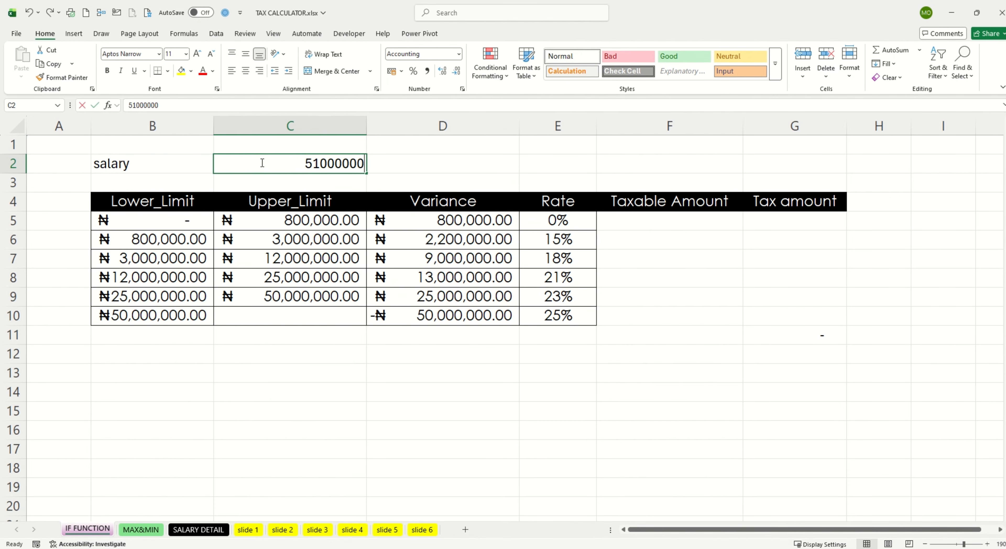
pyautogui.press('BackSpace')
pyautogui.press('BackSpace')
pyautogui.press('BackSpace')
pyautogui.press('BackSpace')
pyautogui.press('BackSpace')
pyautogui.press('BackSpace')
pyautogui.press('BackSpace')
pyautogui.press('BackSpace')
pyautogui.write('=')
pyautogui.click(199, 529)
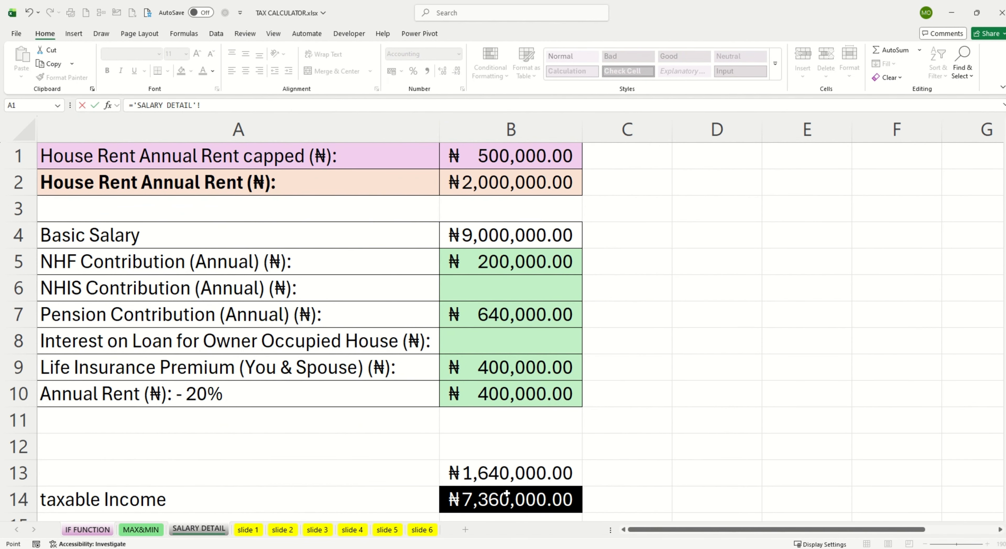
pyautogui.click(509, 500)
pyautogui.press('Return')
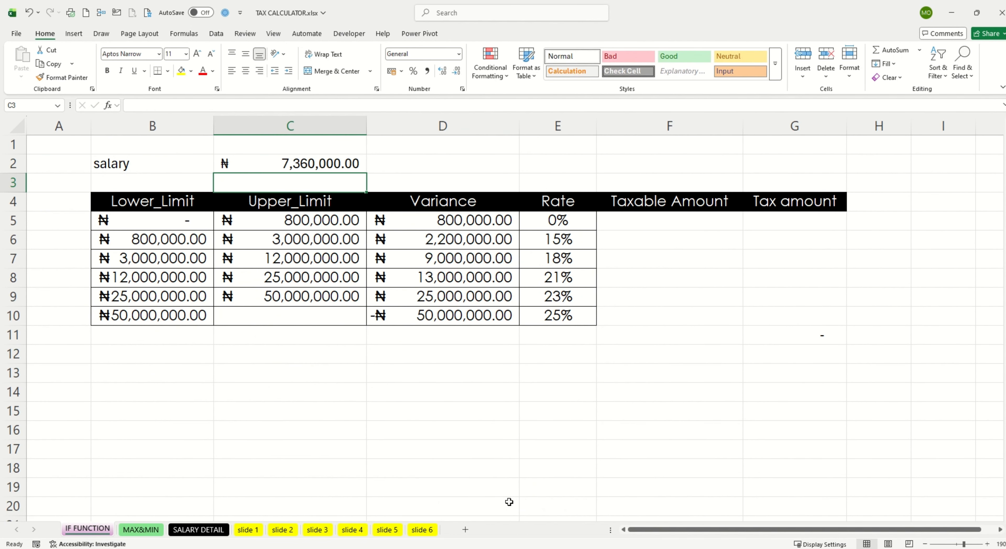
# Step: Review the deductions in B5:B10 on the SALARY DETAIL sheet and return to the IF FUNCTION sheet
pyautogui.click(198, 530)
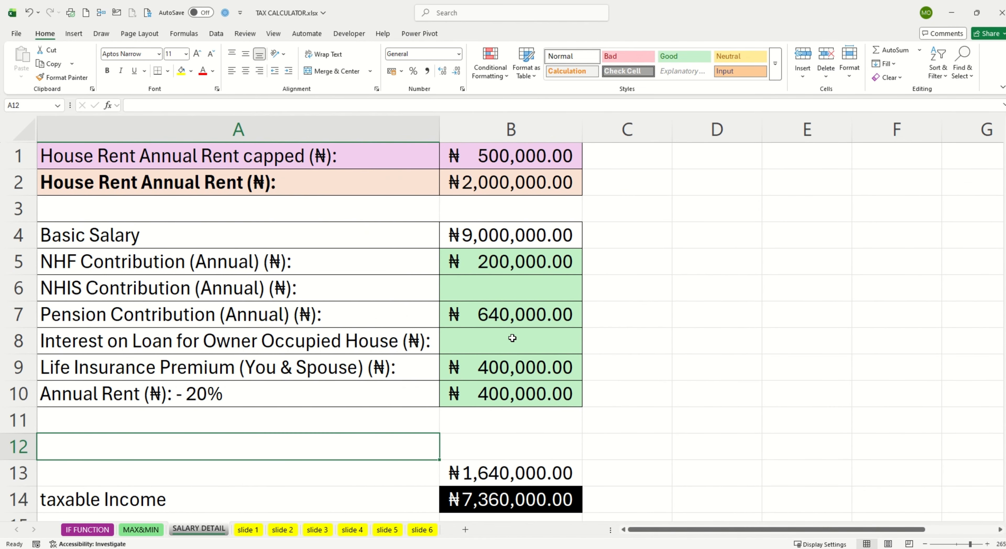
pyautogui.moveTo(499, 258); pyautogui.dragTo(512, 399)
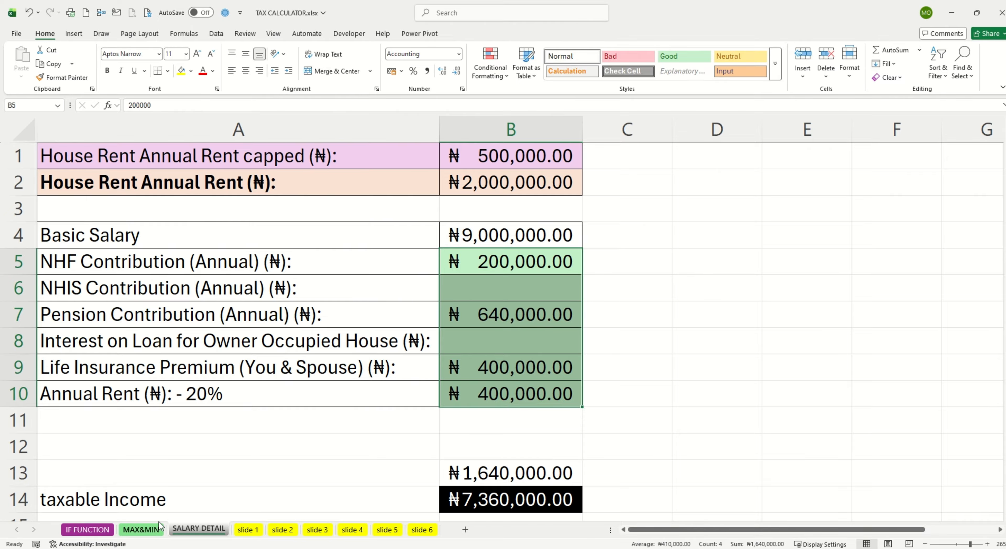
pyautogui.click(97, 530)
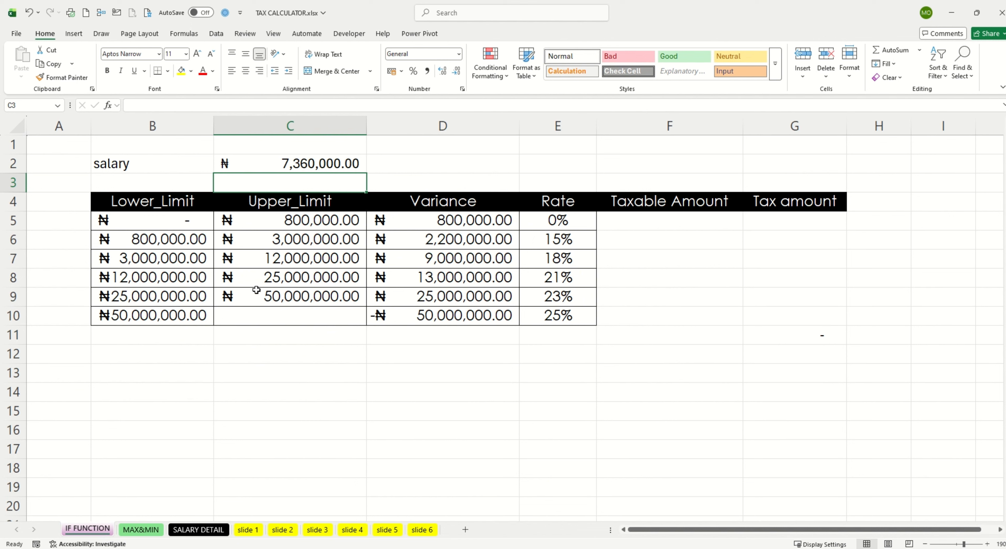
pyautogui.click(275, 312)
pyautogui.write('9999')
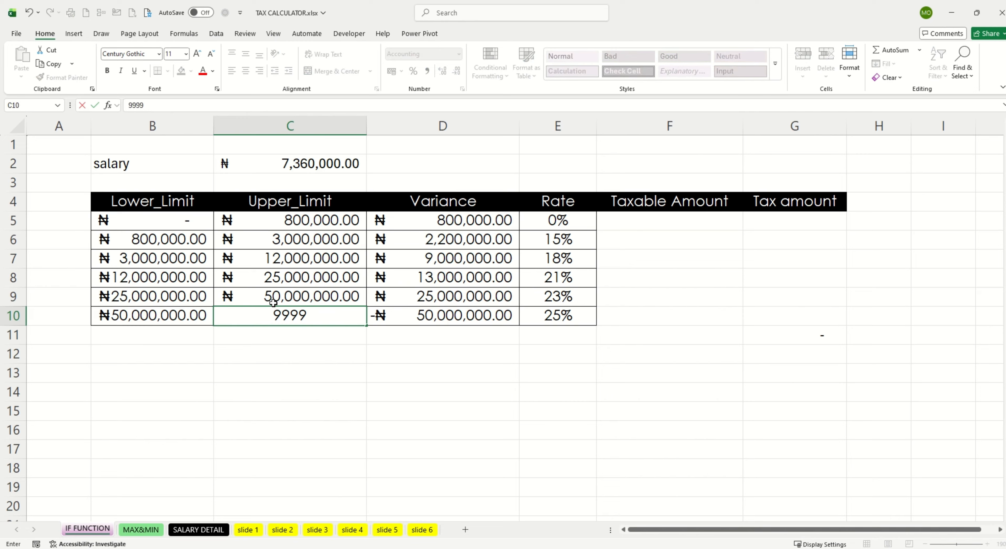
pyautogui.write('999999')
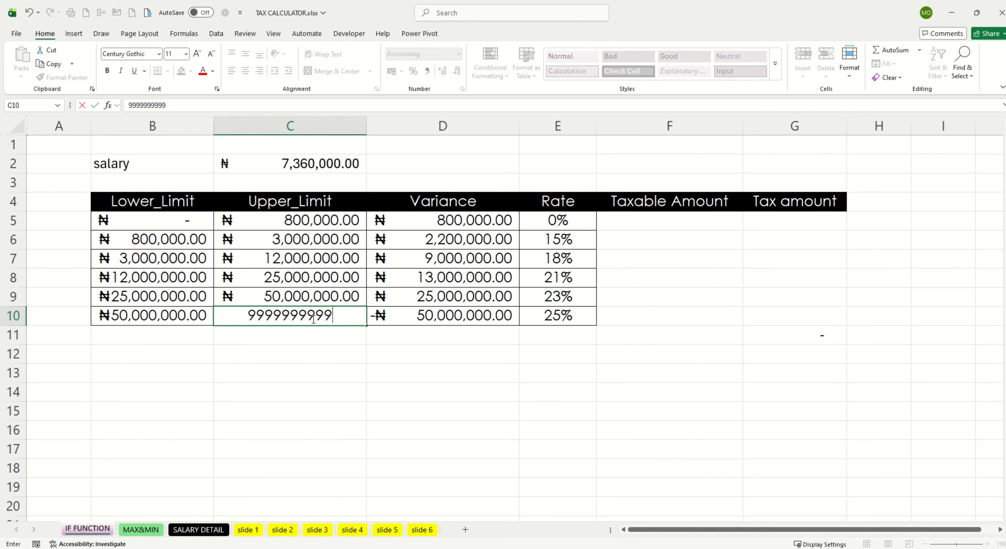
pyautogui.click(283, 347)
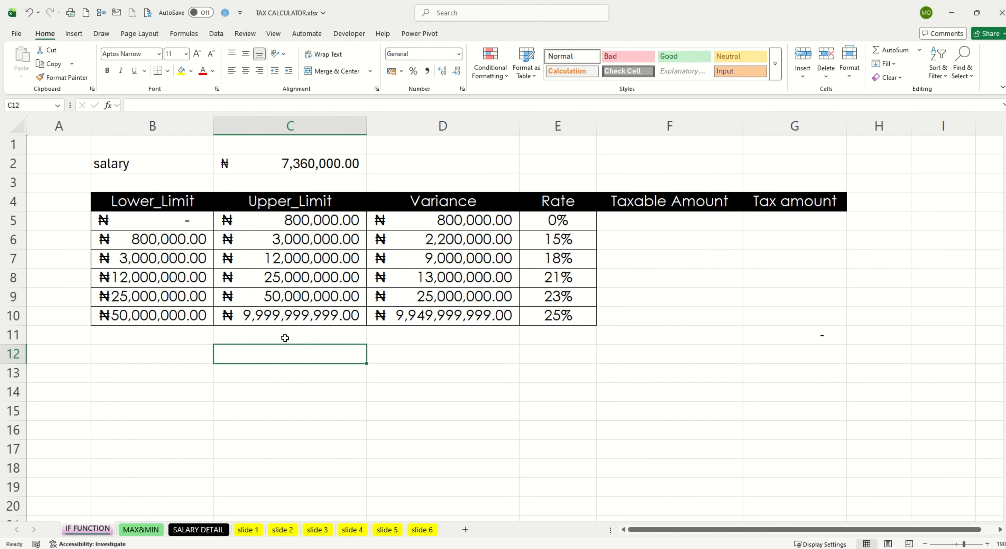
# Step: Enter =IF(C2>C5,D5,0) in F5 as the taxable amount of the first tax band
pyautogui.click(644, 221)
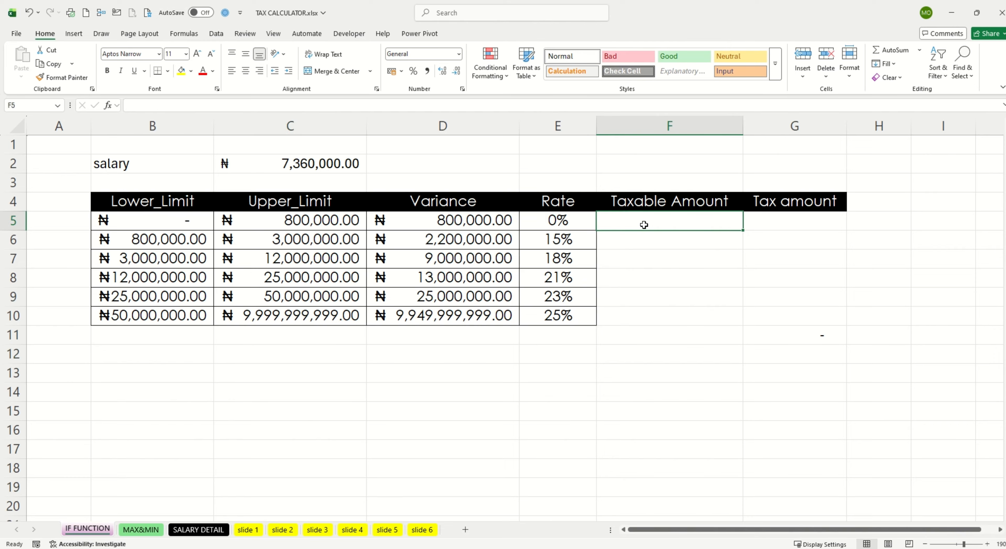
pyautogui.write('=')
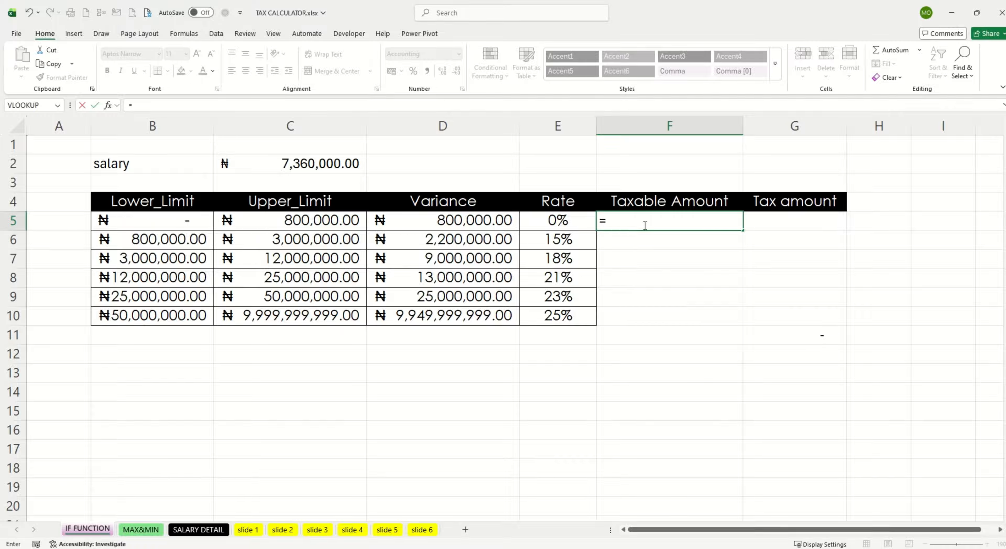
pyautogui.write('IF(')
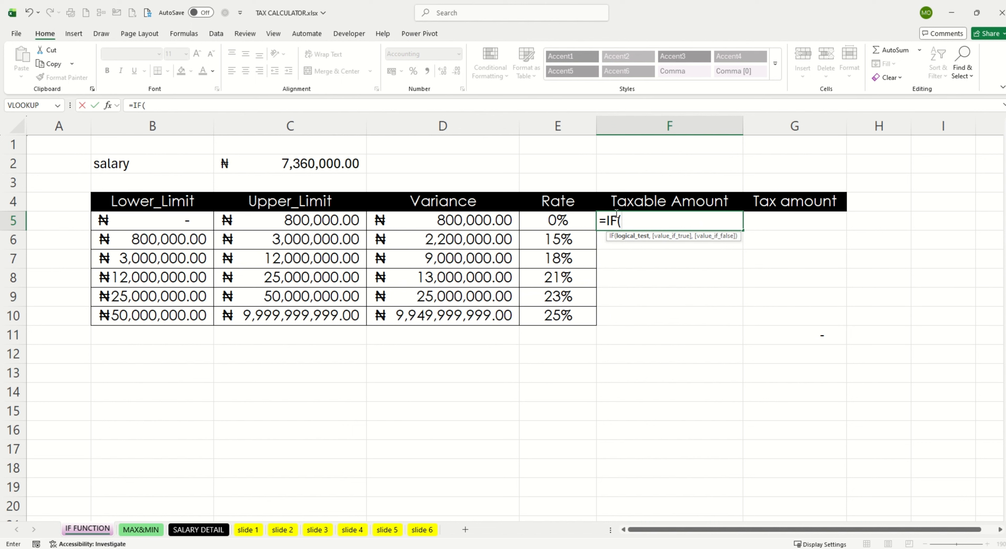
pyautogui.click(297, 163)
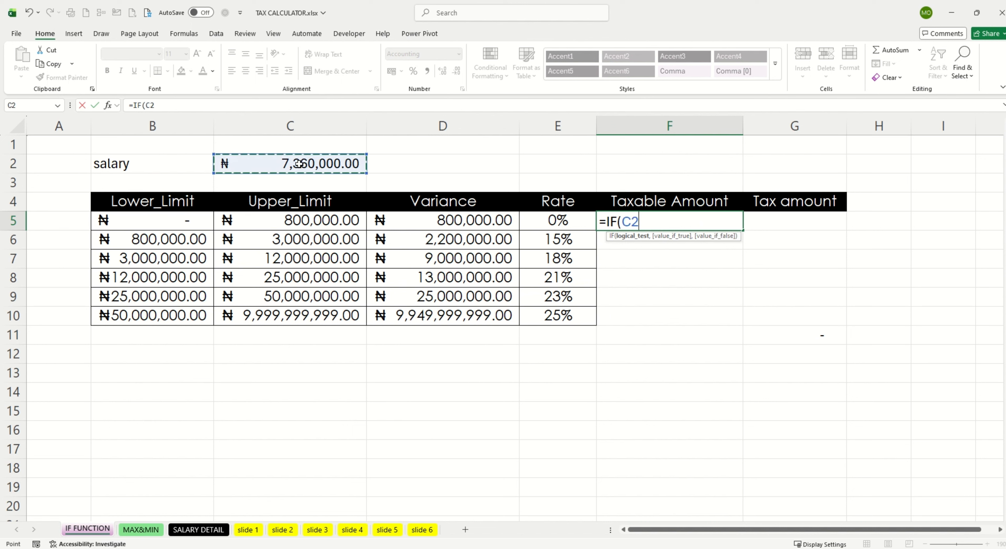
pyautogui.write('>')
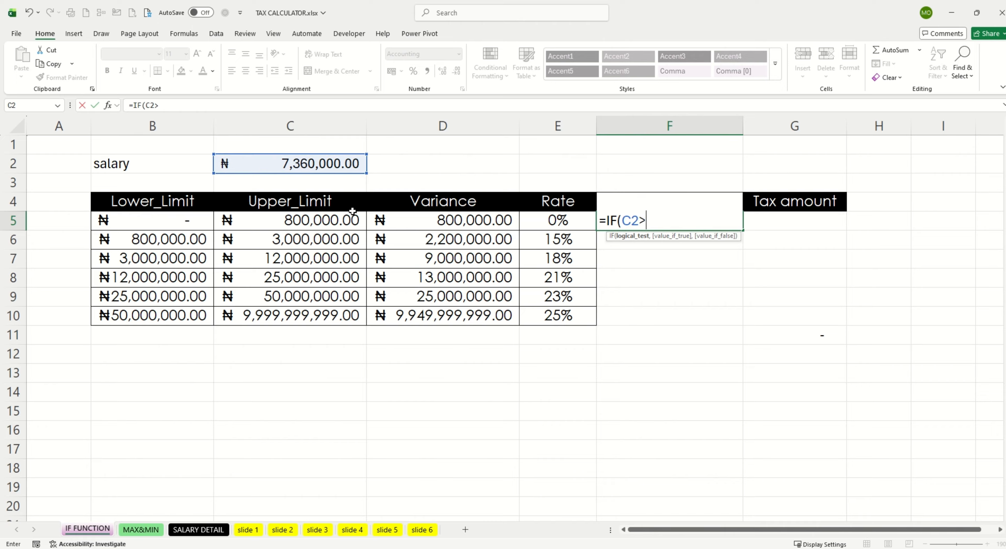
pyautogui.click(330, 222)
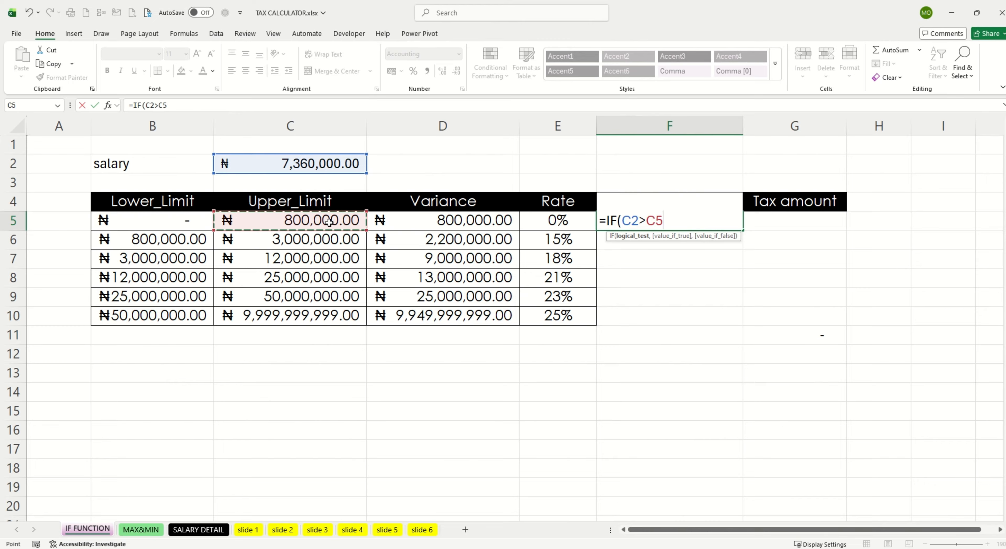
pyautogui.write(',')
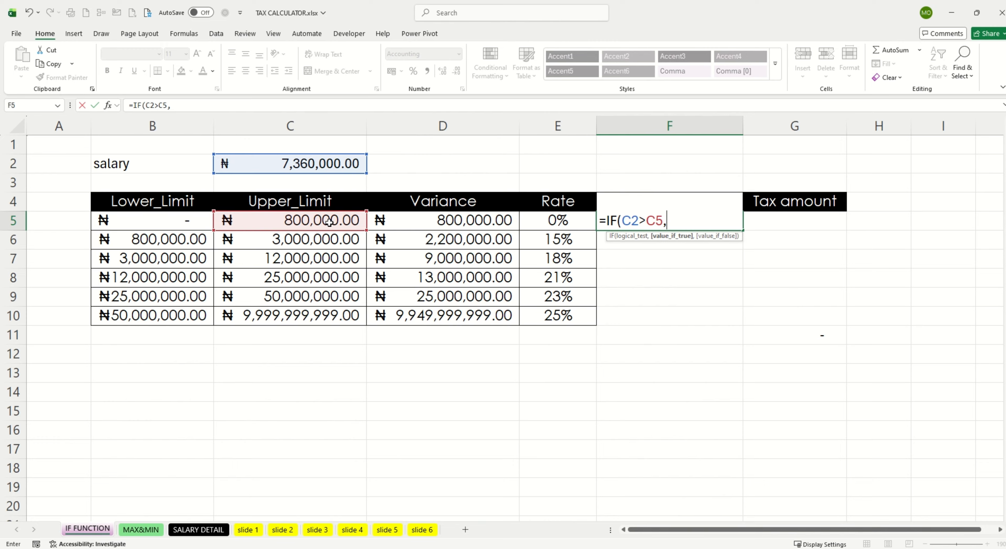
pyautogui.click(458, 218)
pyautogui.write(',')
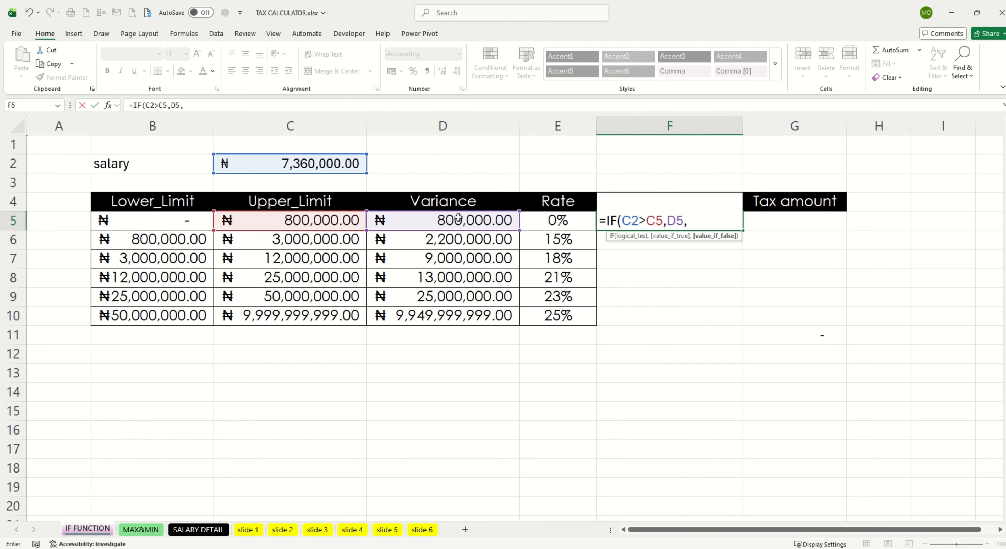
pyautogui.write('0)')
pyautogui.press('Return')
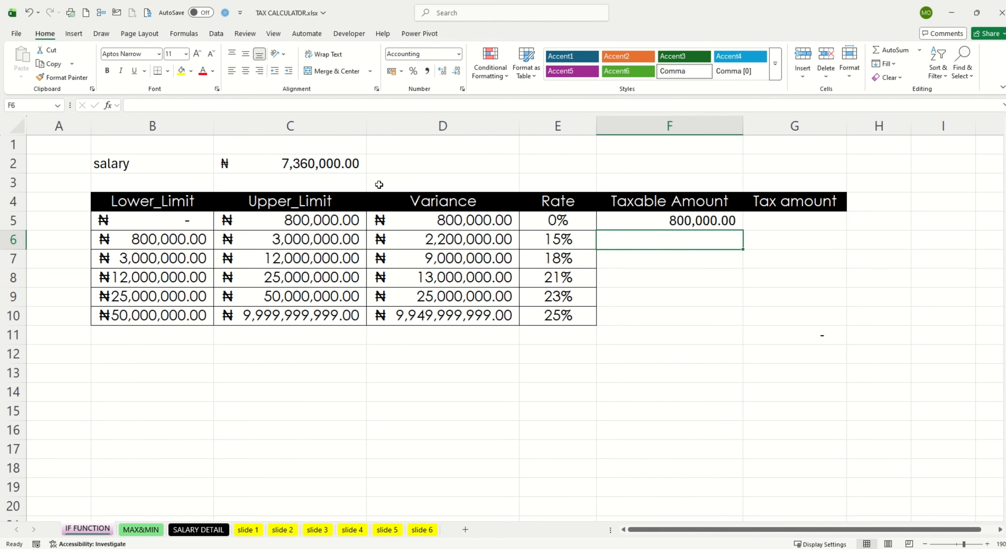
# Step: Test the F5 taxable amount formula by entering trial salaries of 700000 and 8000000 in C2
pyautogui.click(309, 162)
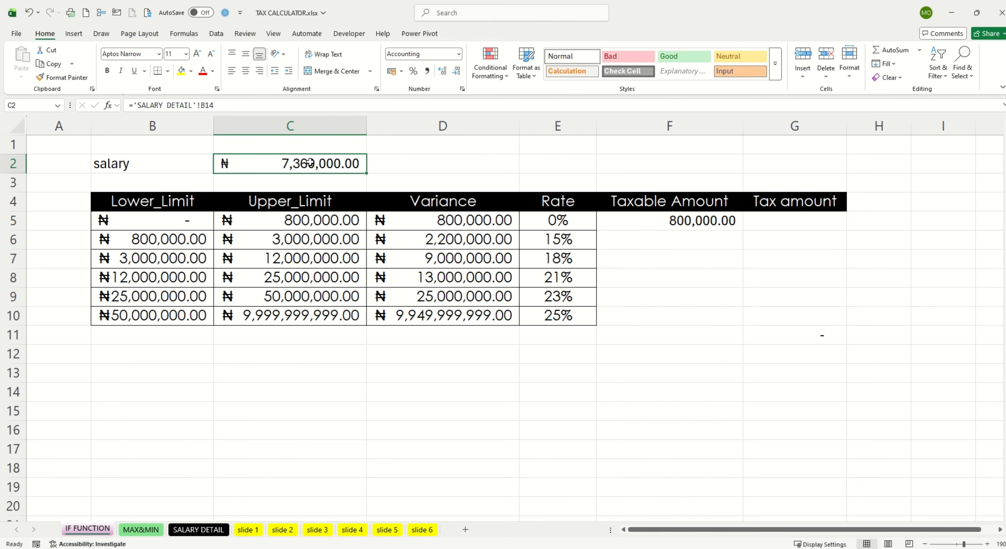
pyautogui.write('700,00')
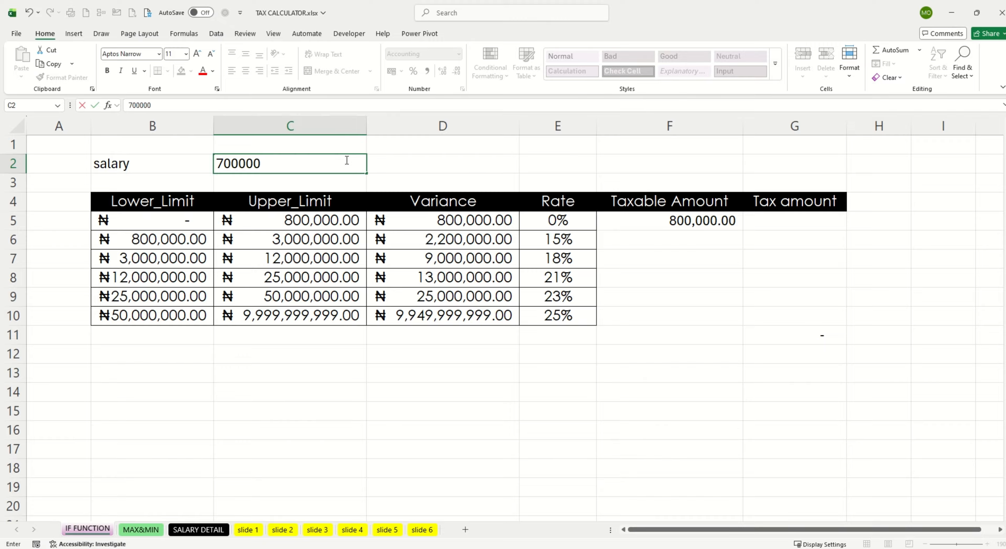
pyautogui.write('0')
pyautogui.click(424, 155)
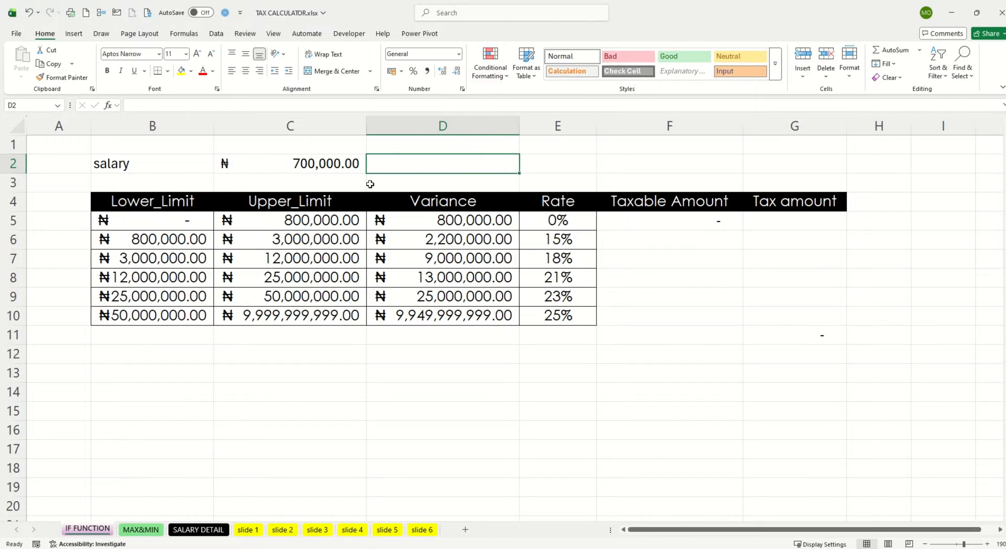
pyautogui.click(280, 158)
pyautogui.write('800')
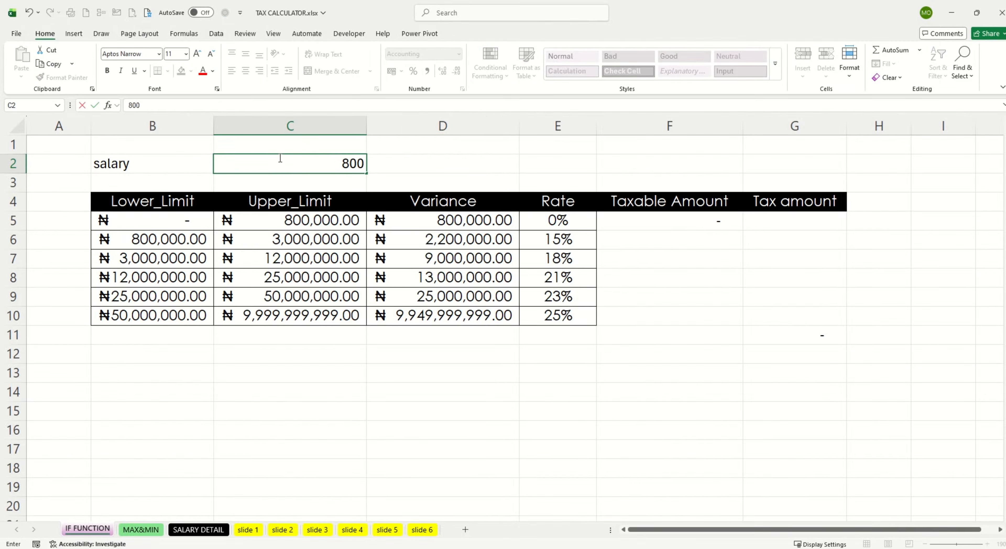
pyautogui.write('0000')
pyautogui.click(426, 166)
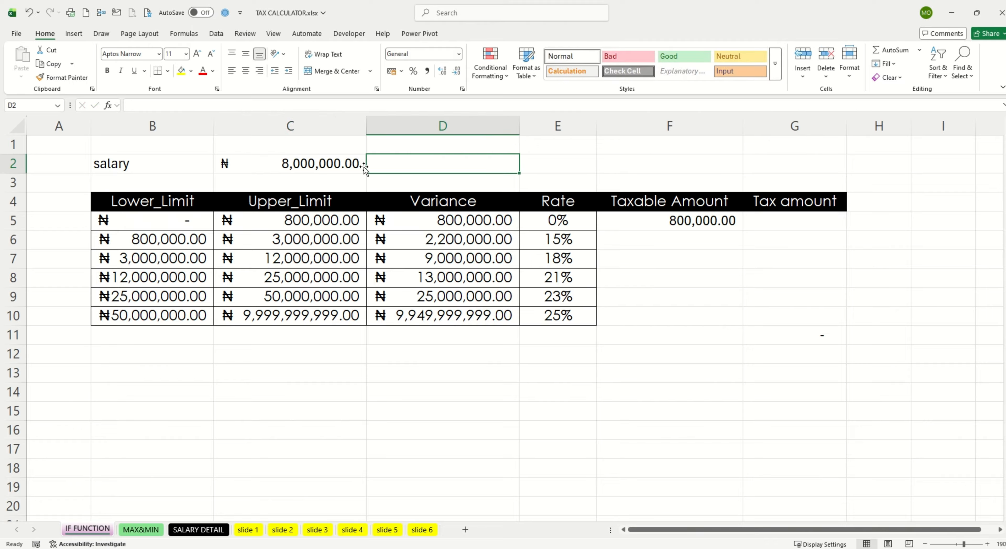
# Step: Change the trial salary in C2 to 800000, and undo the trial entries to restore the SALARY DETAIL link
pyautogui.doubleClick(329, 167)
pyautogui.press('Delete')
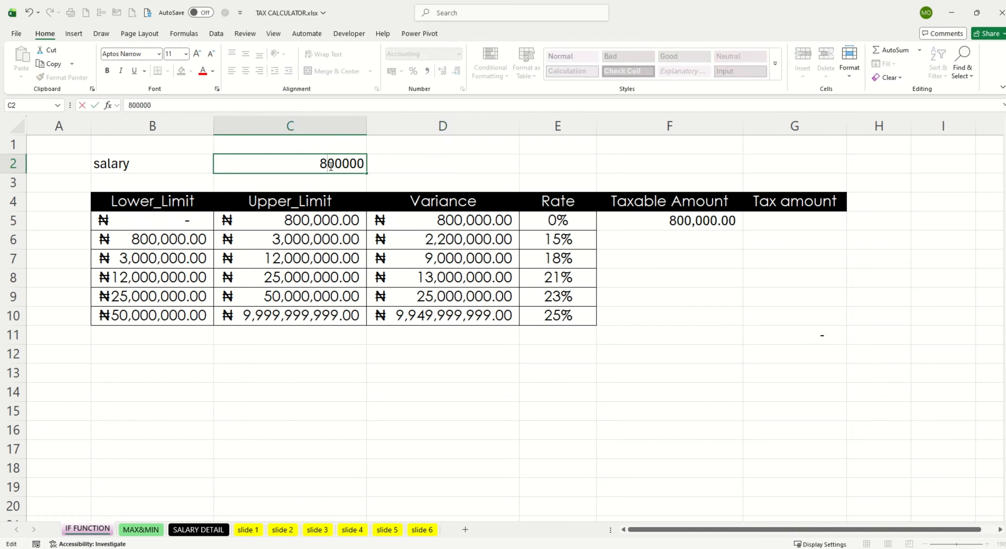
pyautogui.click(453, 158)
pyautogui.hotkey('ctrl', 'z')
pyautogui.hotkey('ctrl', 'z')
pyautogui.hotkey('ctrl', 'z')
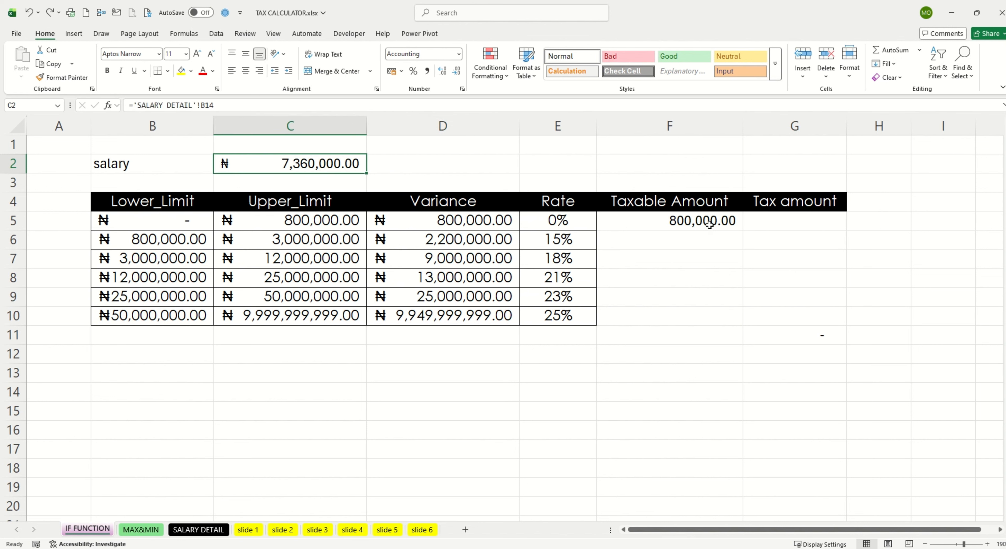
# Step: Enter =IF(C2>C6,D6,(C2-F5)) in F6 as the taxable amount of the 15% band
pyautogui.click(692, 242)
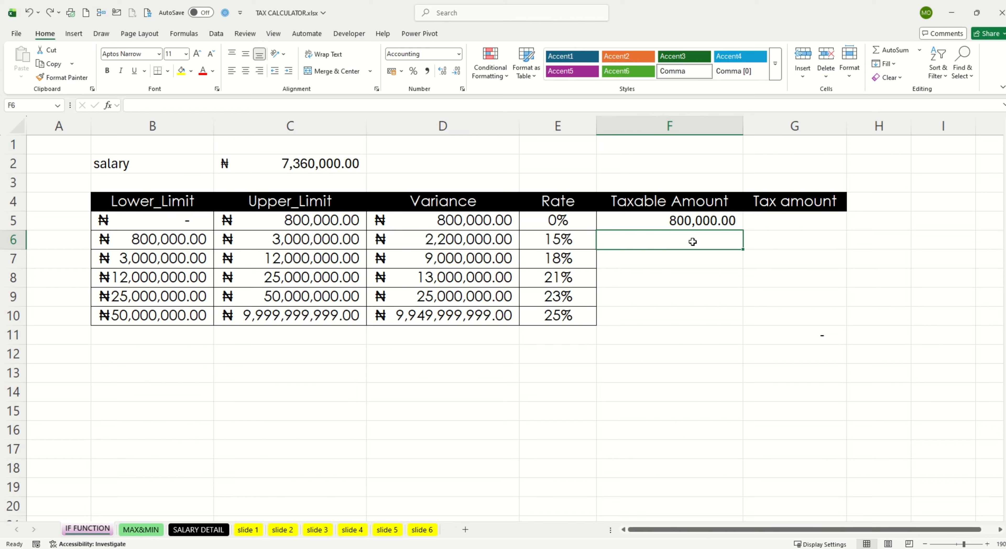
pyautogui.write('=')
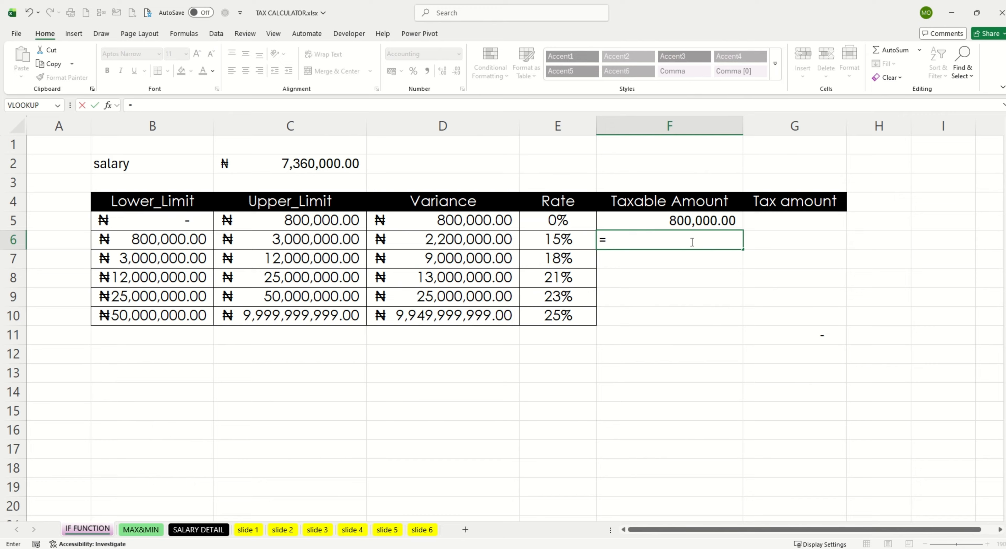
pyautogui.write('IF(')
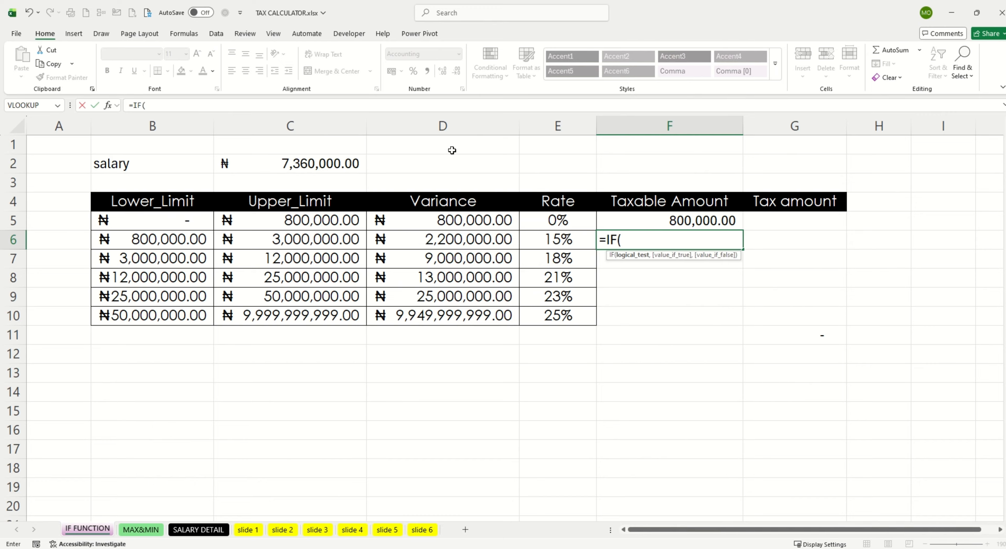
pyautogui.click(315, 164)
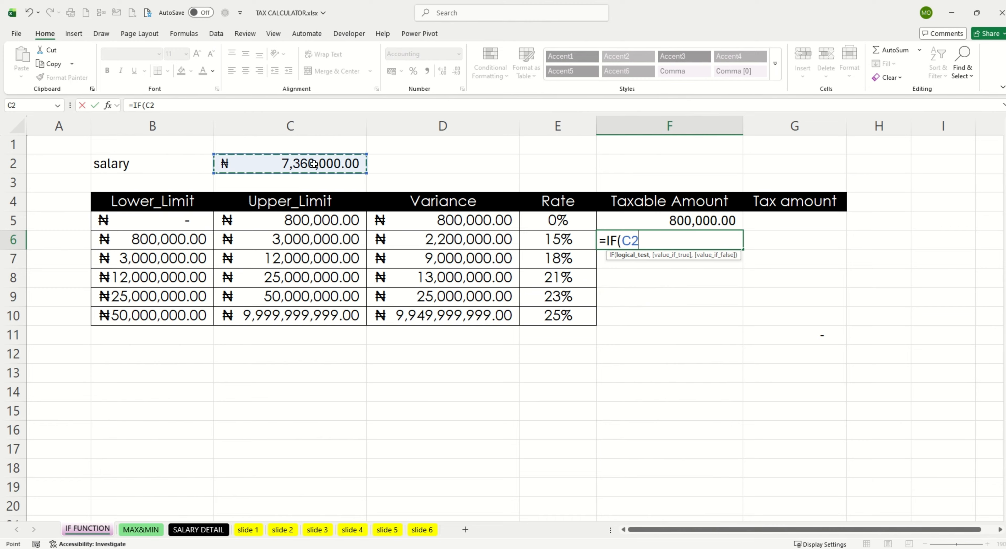
pyautogui.write('>')
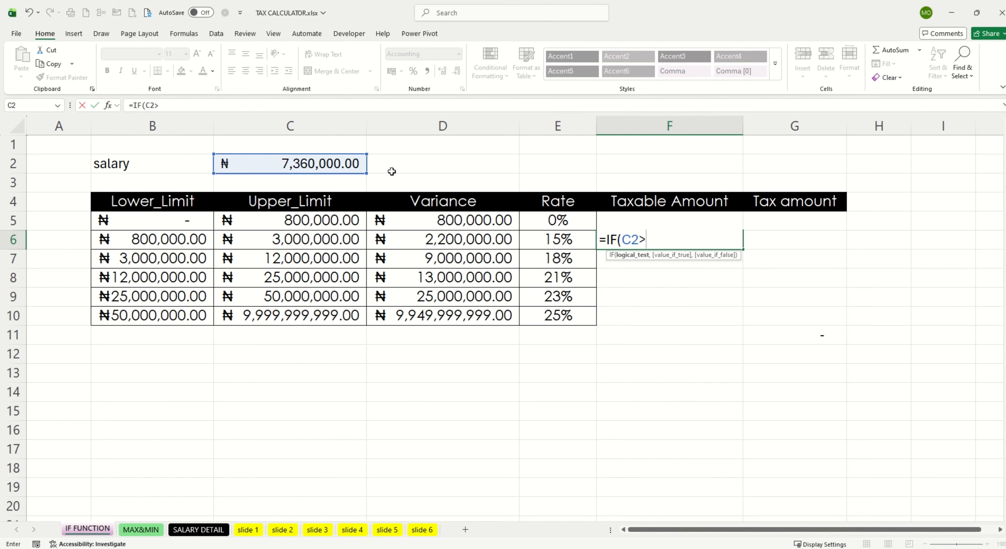
pyautogui.click(321, 240)
pyautogui.write(',')
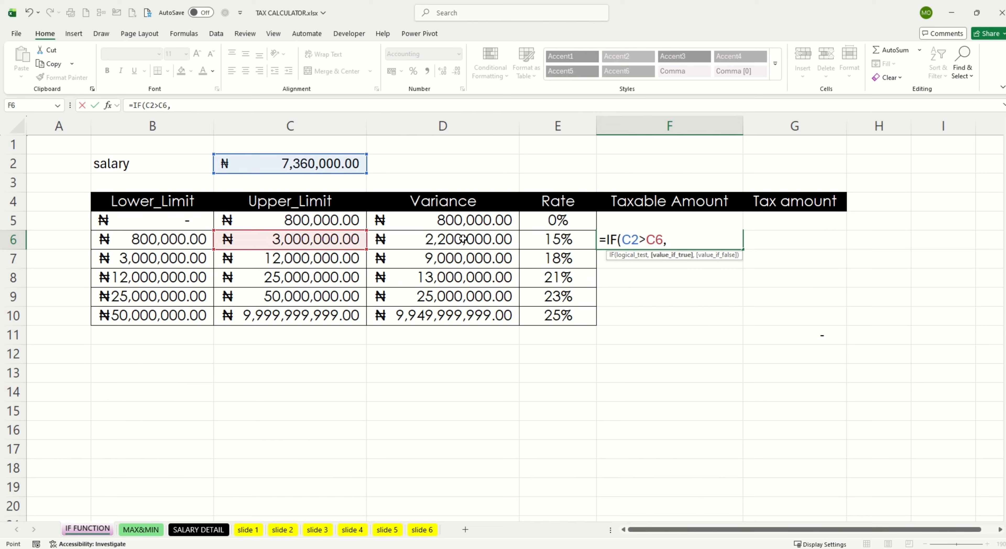
pyautogui.click(462, 238)
pyautogui.write(',')
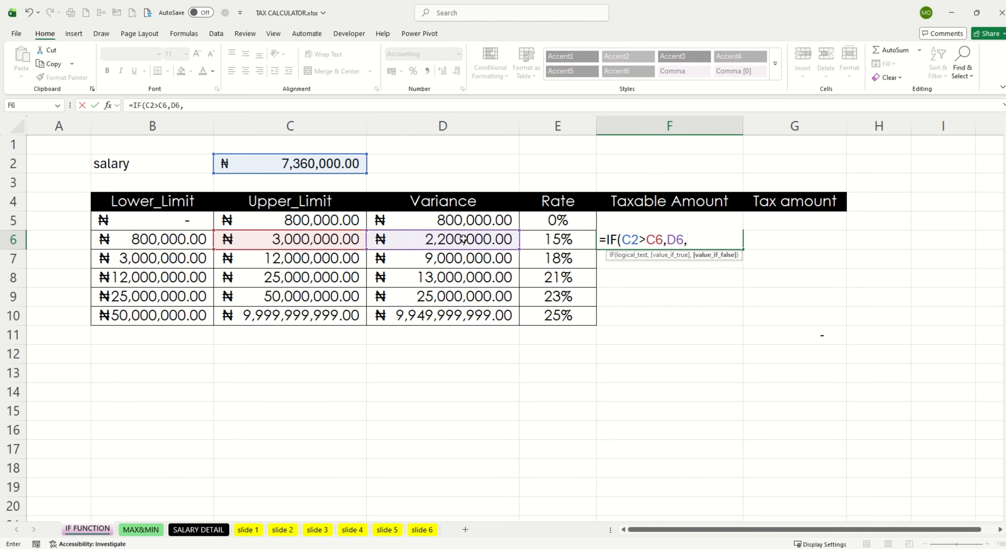
pyautogui.write('(')
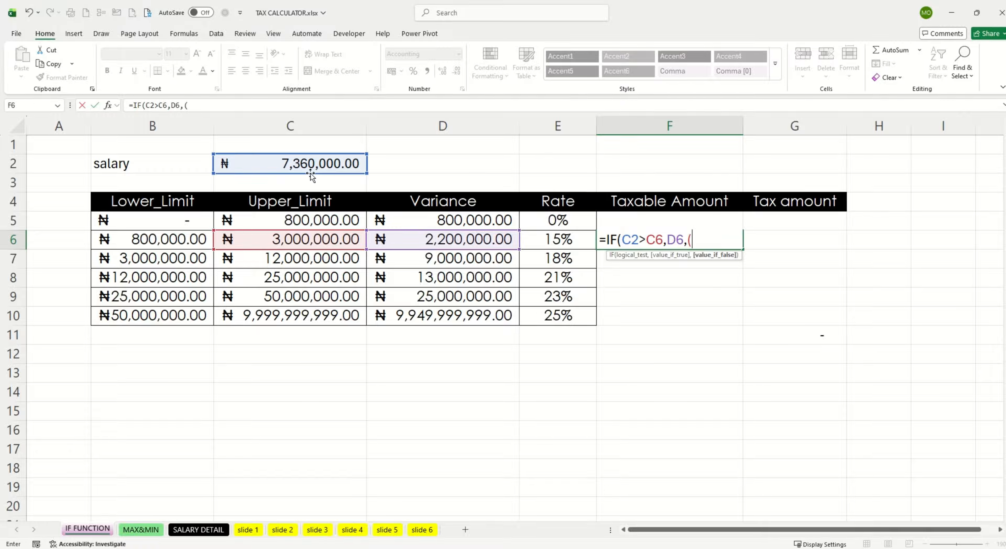
pyautogui.click(314, 163)
pyautogui.write('-')
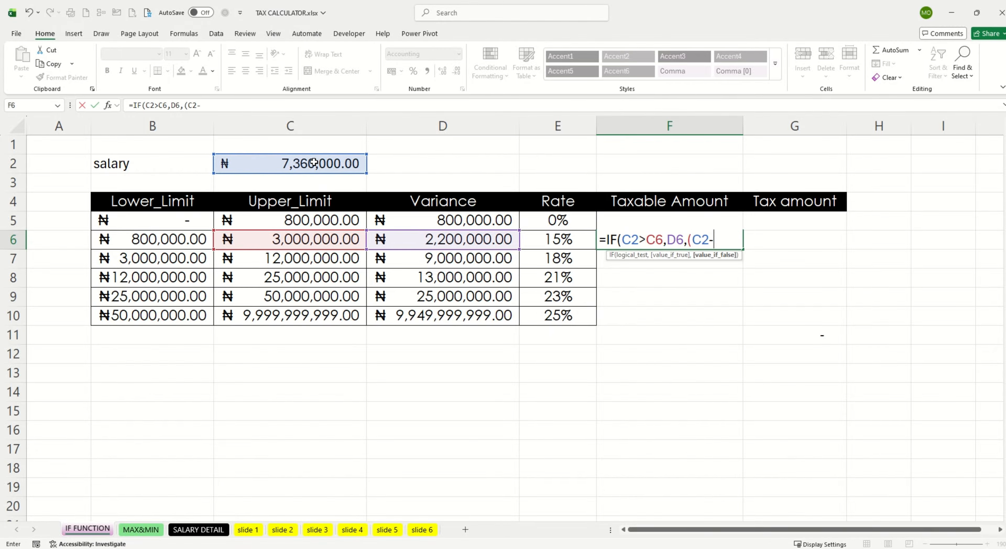
pyautogui.click(754, 218)
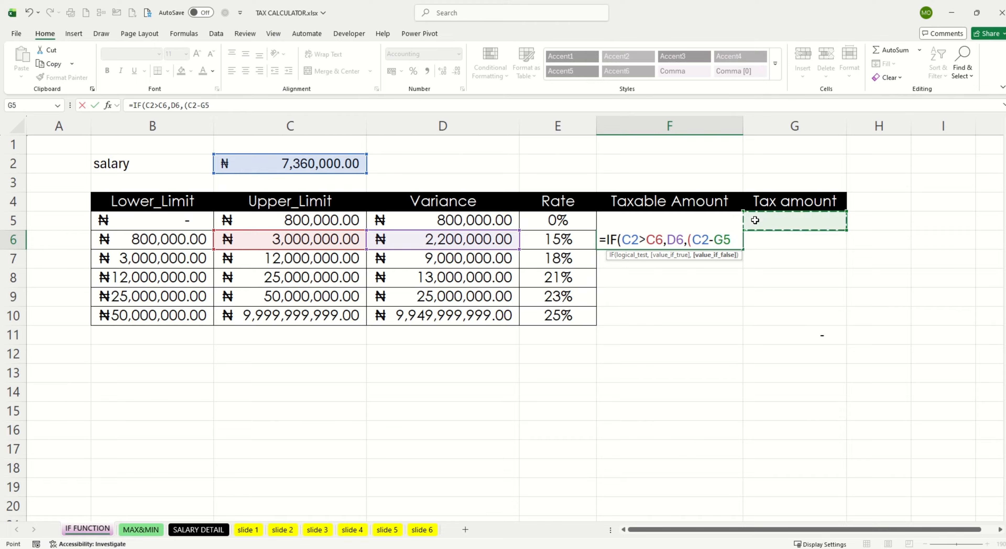
pyautogui.press('Left')
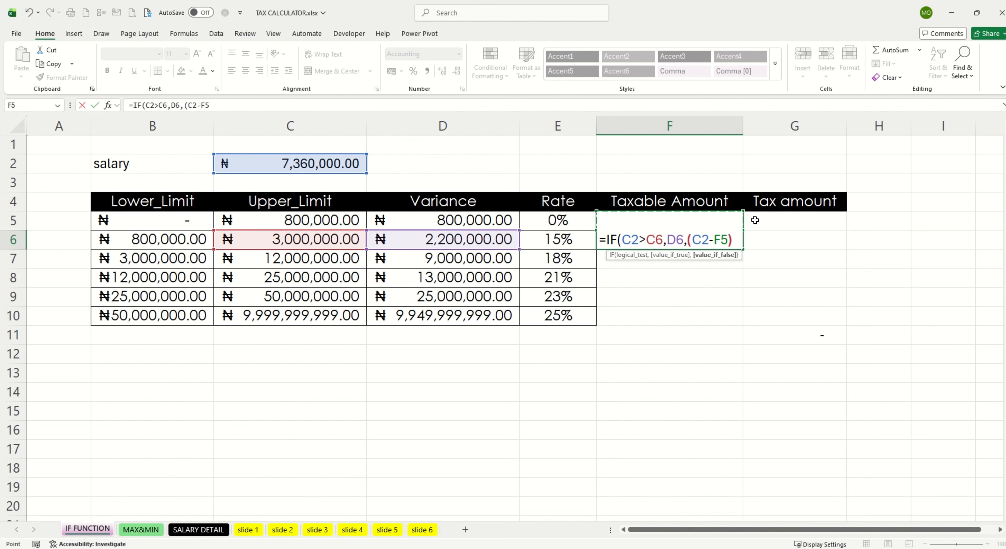
pyautogui.press('Return')
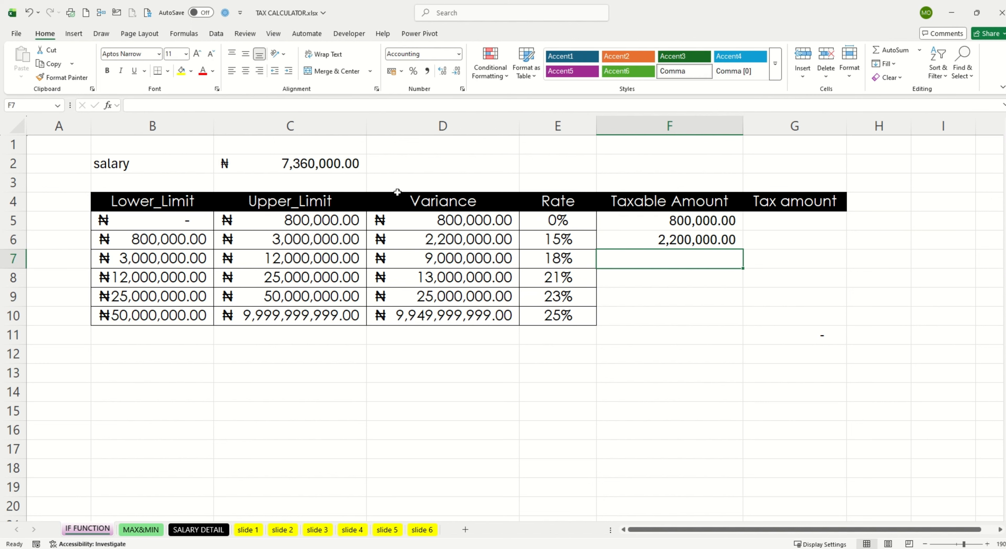
pyautogui.moveTo(689, 223); pyautogui.dragTo(690, 239)
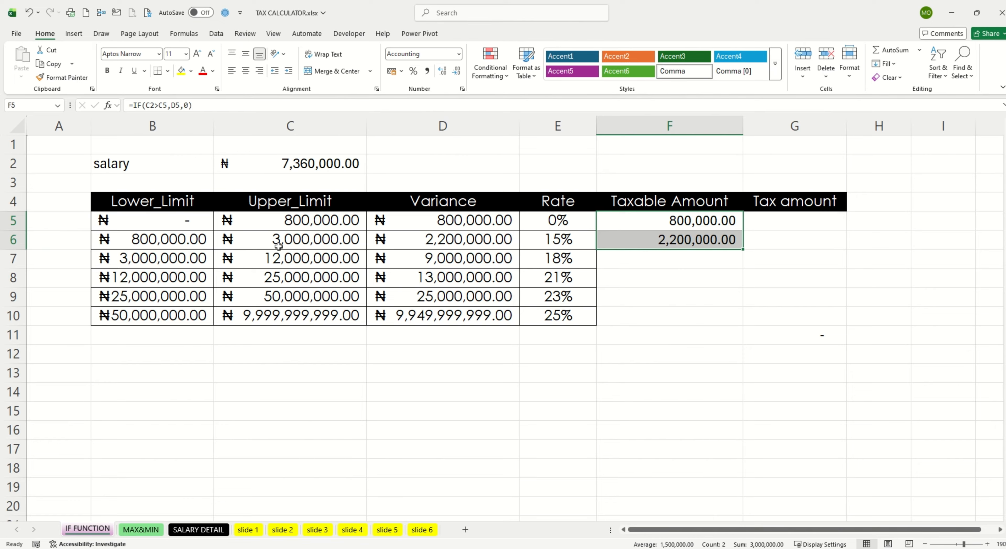
pyautogui.click(440, 239)
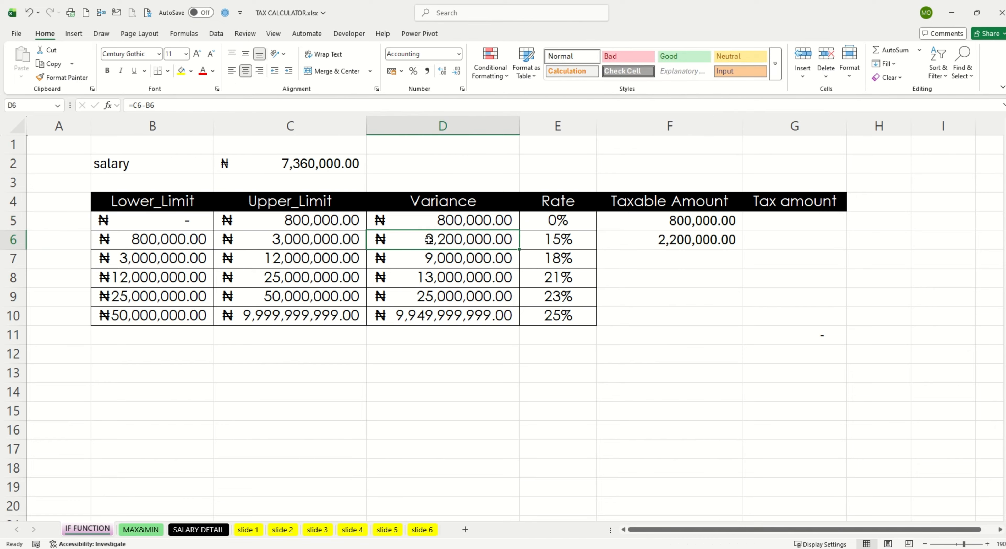
pyautogui.moveTo(160, 240); pyautogui.dragTo(442, 240)
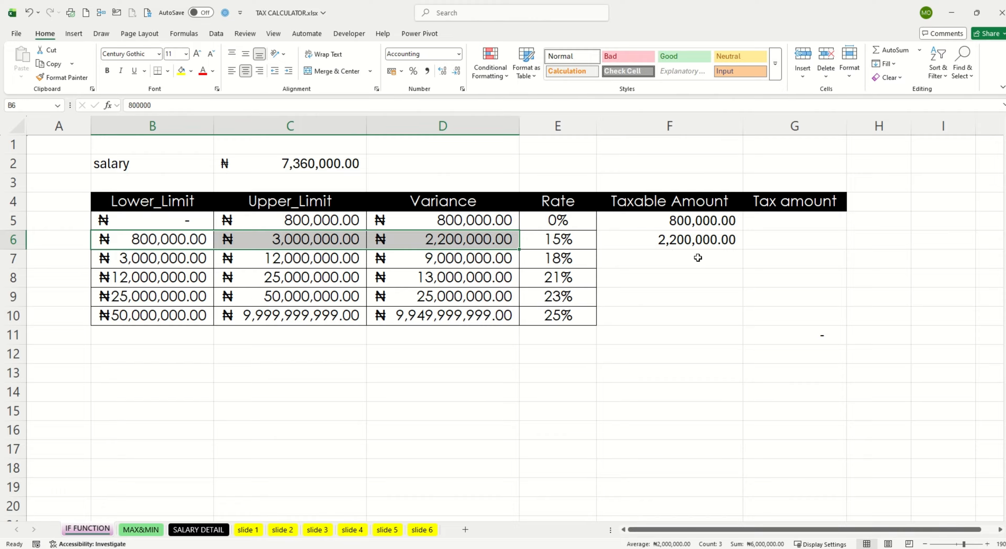
# Step: Enter =IF(C2>C7,D7,C2-F5-F6) in F7 as the taxable amount of the 18% band
pyautogui.click(655, 263)
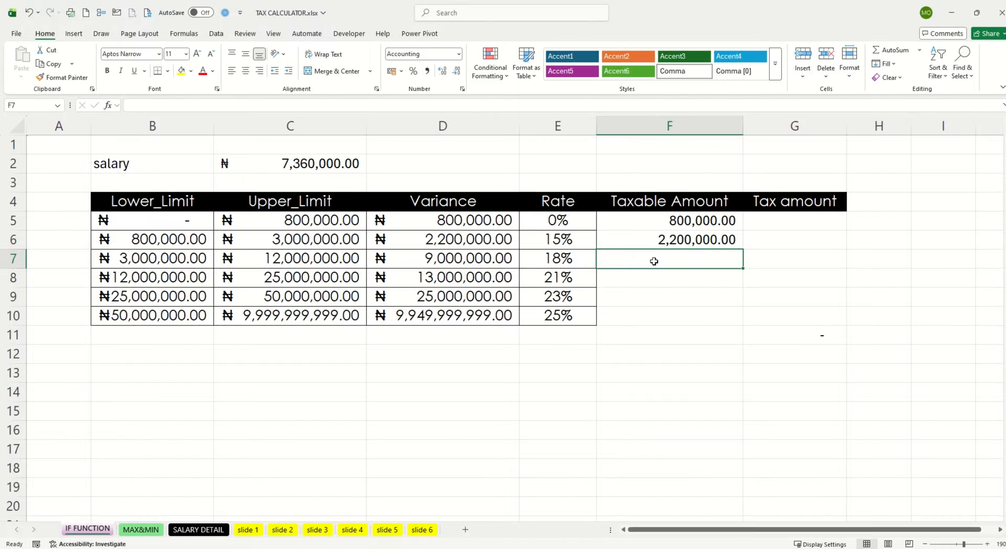
pyautogui.write('=I')
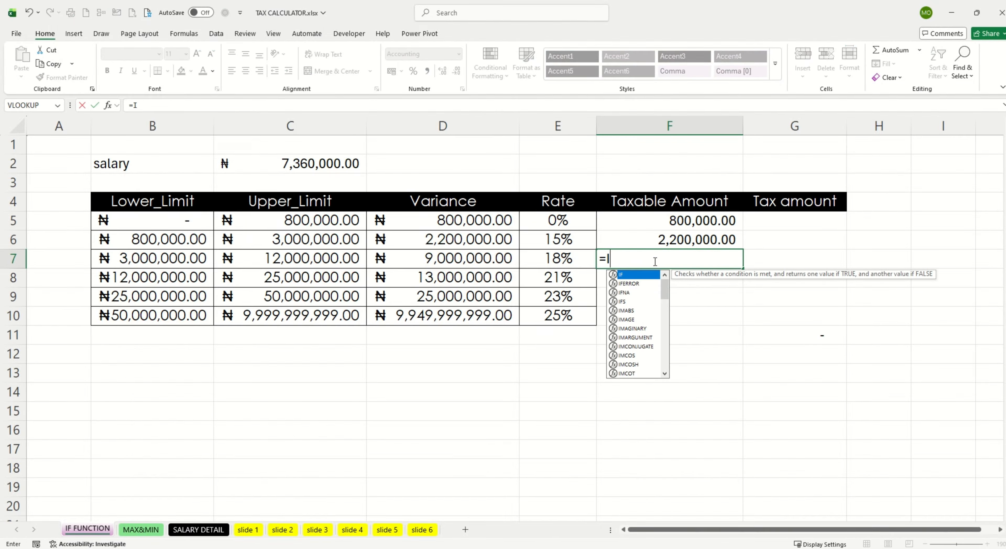
pyautogui.write('F(')
pyautogui.click(302, 163)
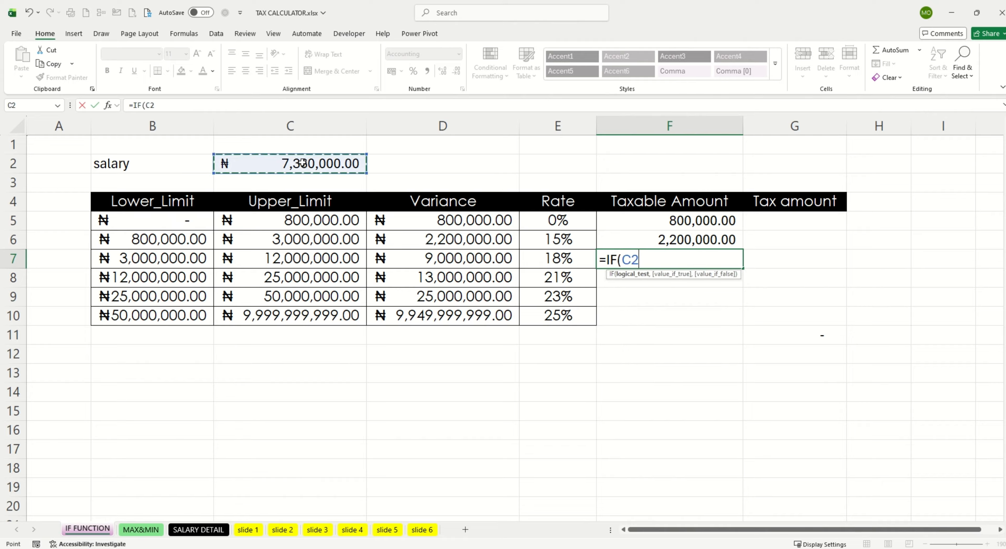
pyautogui.write('>')
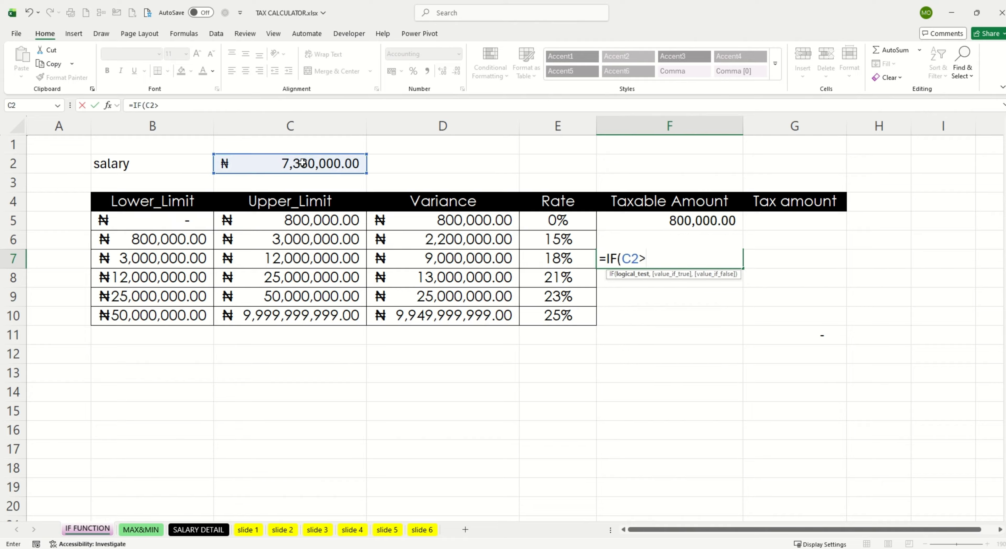
pyautogui.click(339, 258)
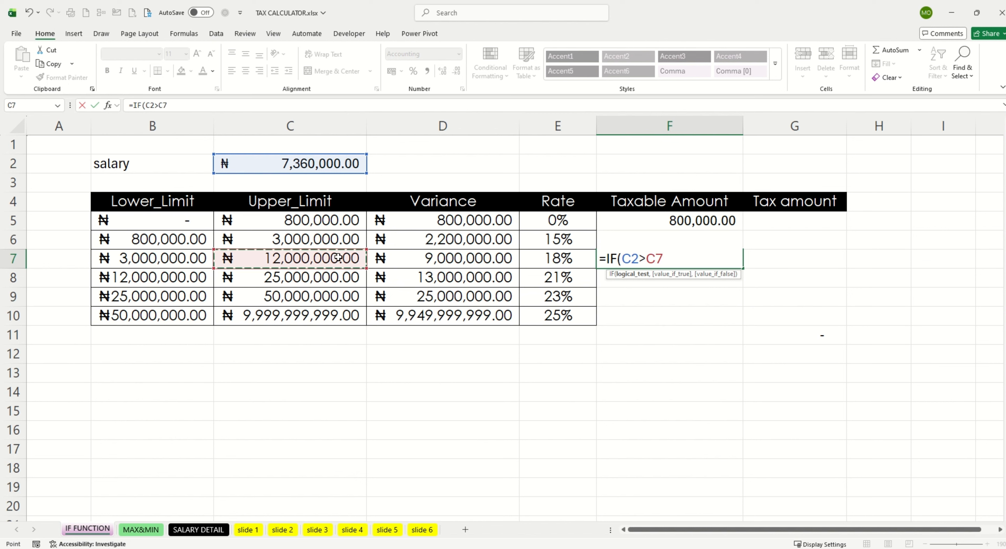
pyautogui.write(',')
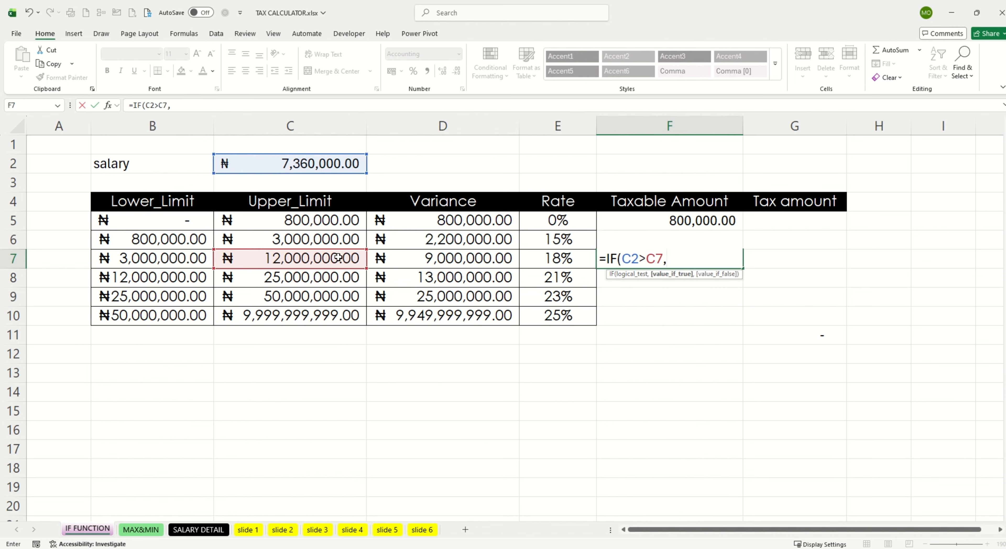
pyautogui.click(430, 258)
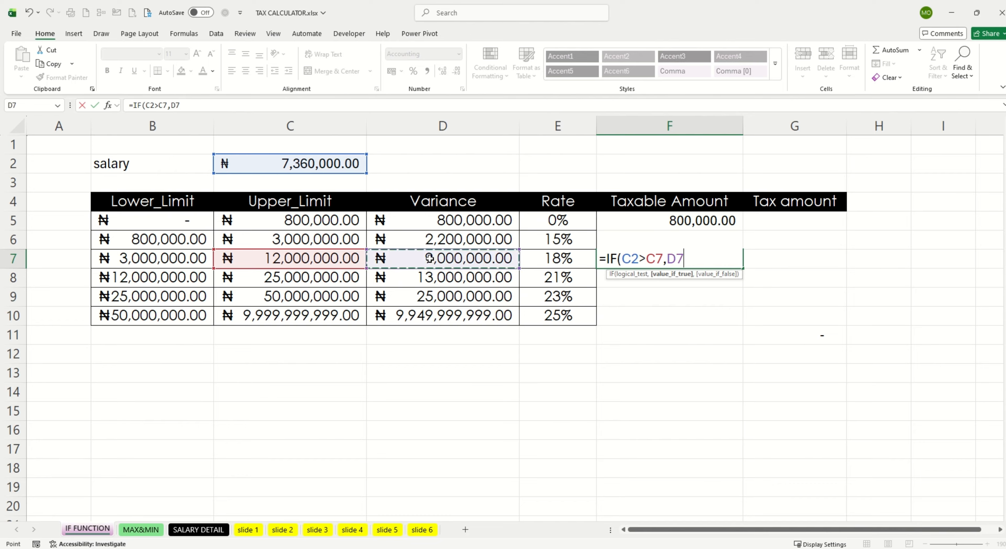
pyautogui.write(',')
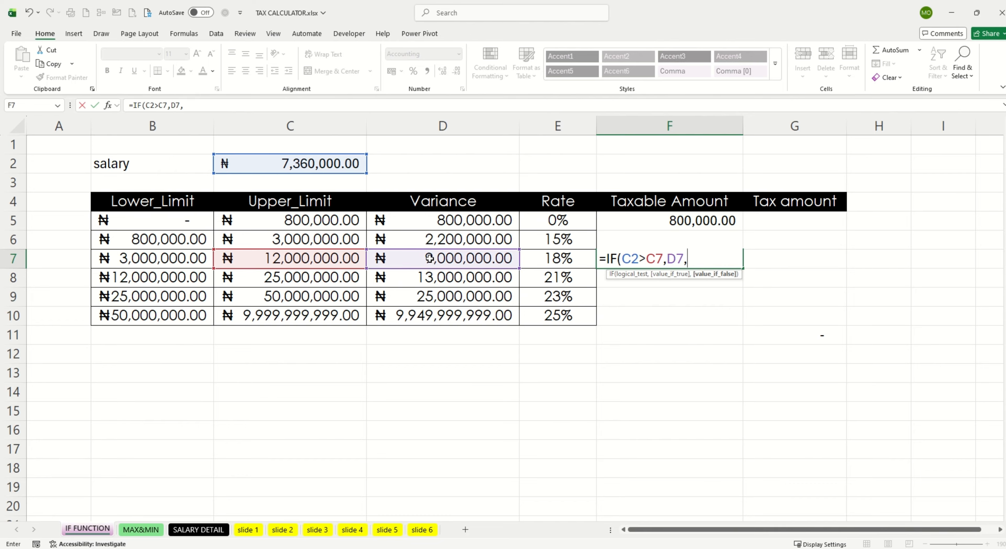
pyautogui.click(327, 162)
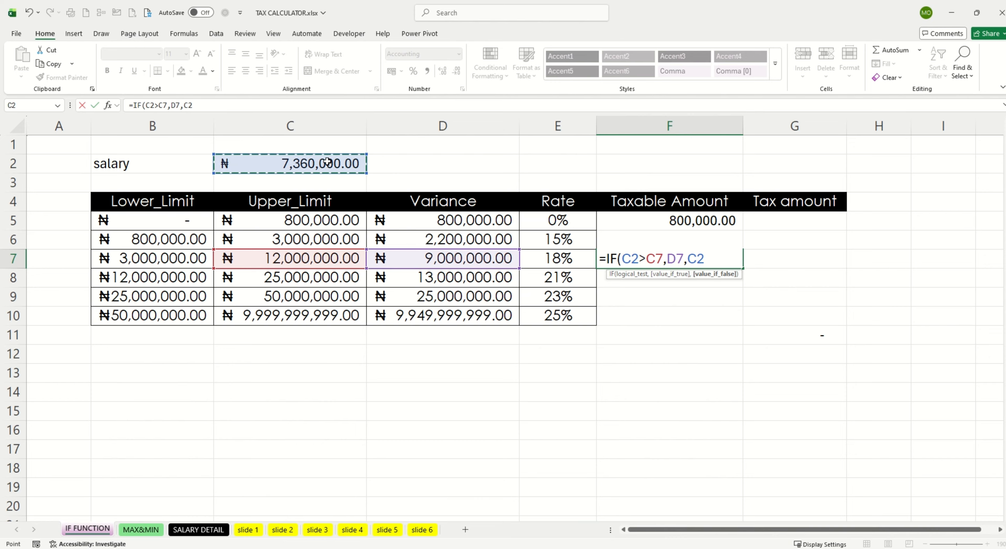
pyautogui.write('-')
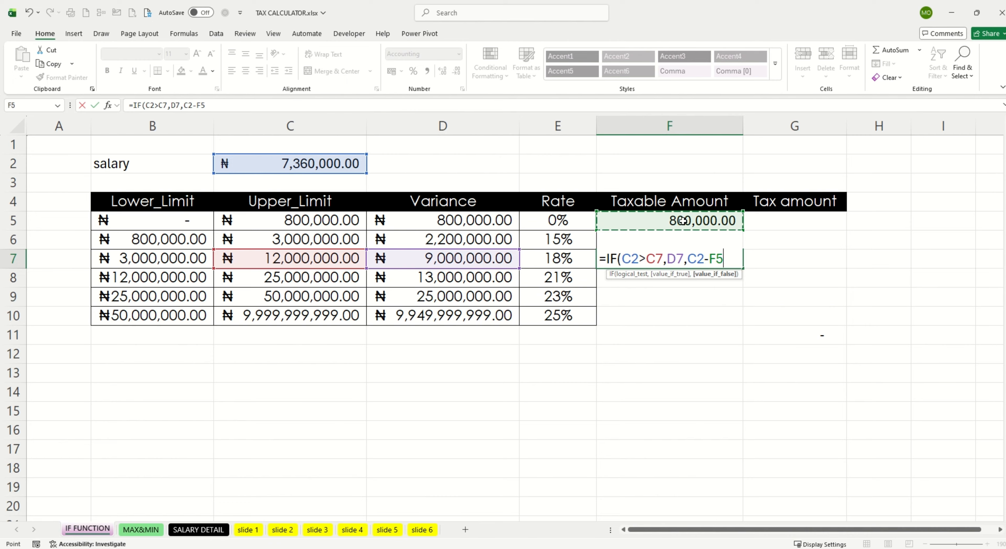
pyautogui.click(764, 240)
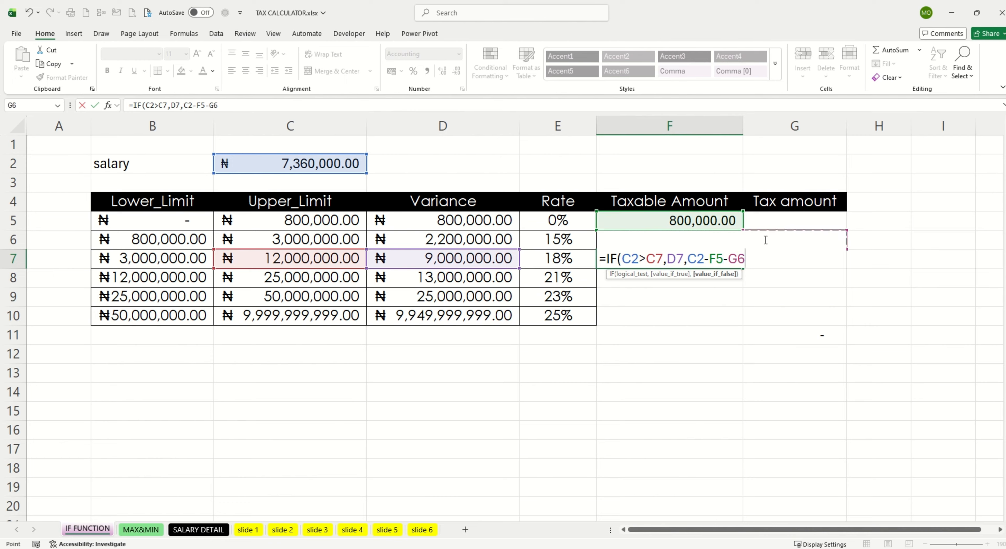
pyautogui.press('Left')
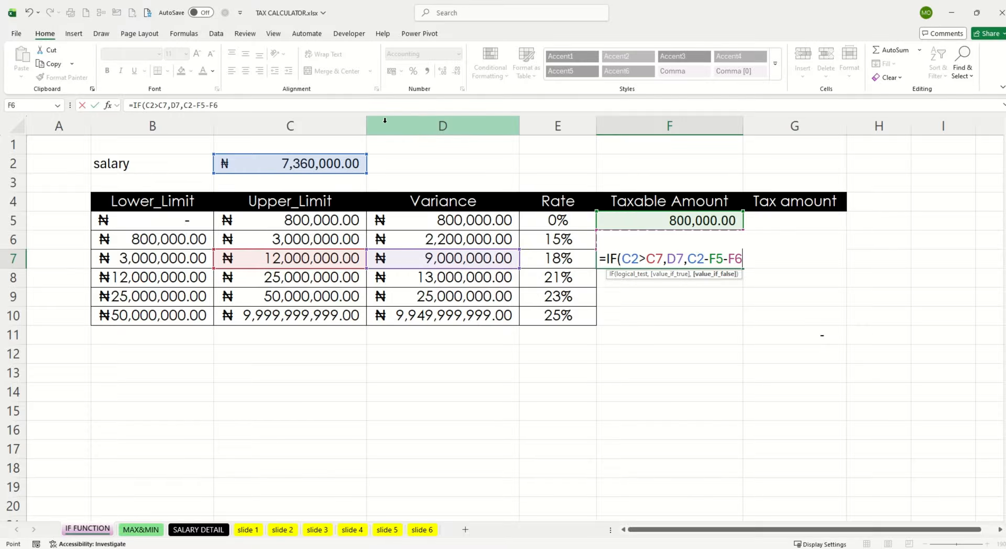
pyautogui.click(229, 107)
pyautogui.write(')')
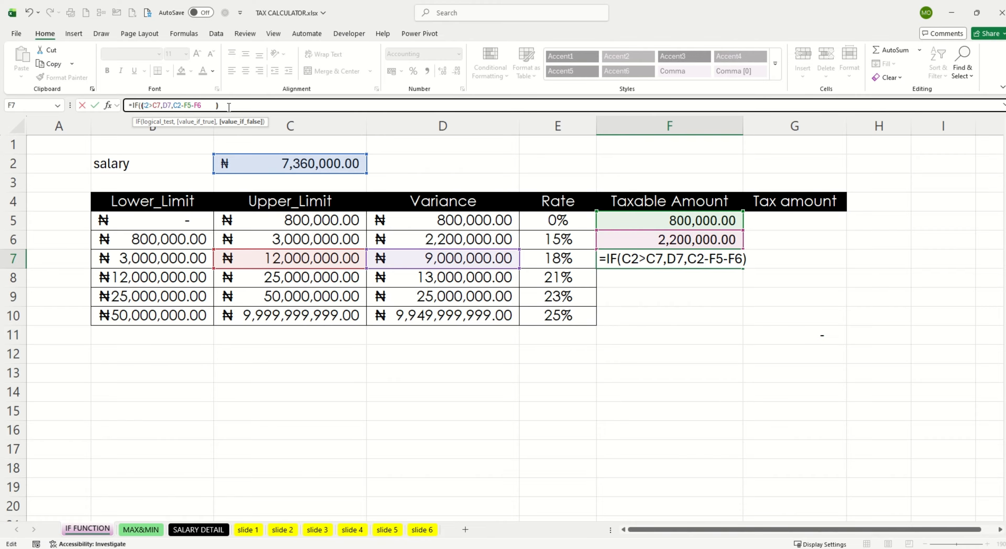
pyautogui.click(209, 105)
pyautogui.press('Return')
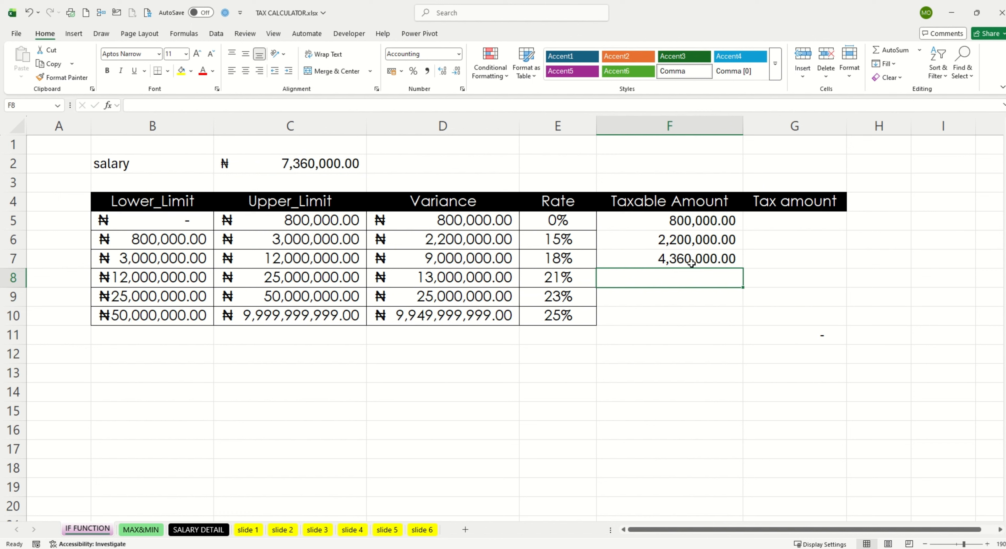
# Step: Check the sum of the first three taxable amounts with a temporary =SUM(F5:F7) in F8, and clear the cell
pyautogui.moveTo(692, 216); pyautogui.dragTo(692, 255)
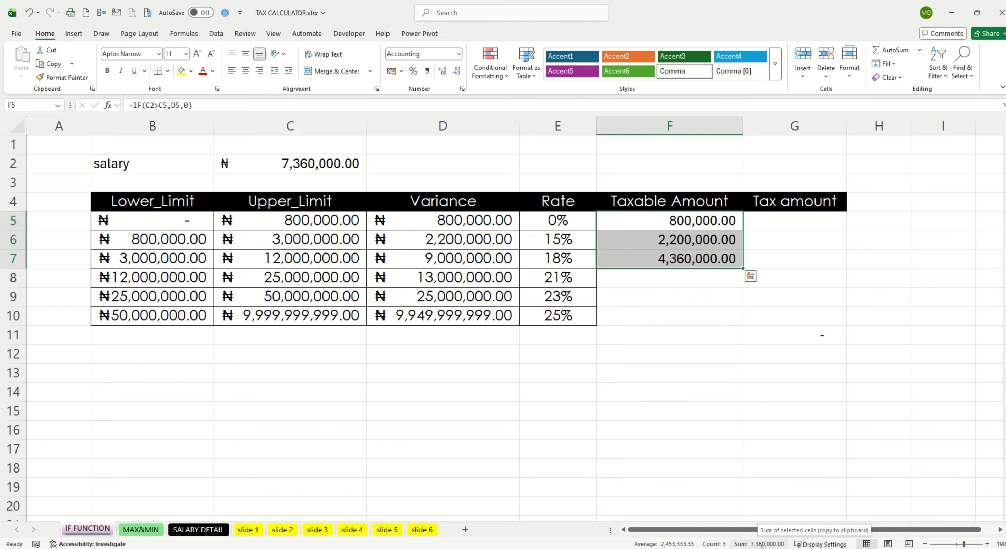
pyautogui.click(693, 281)
pyautogui.write('=')
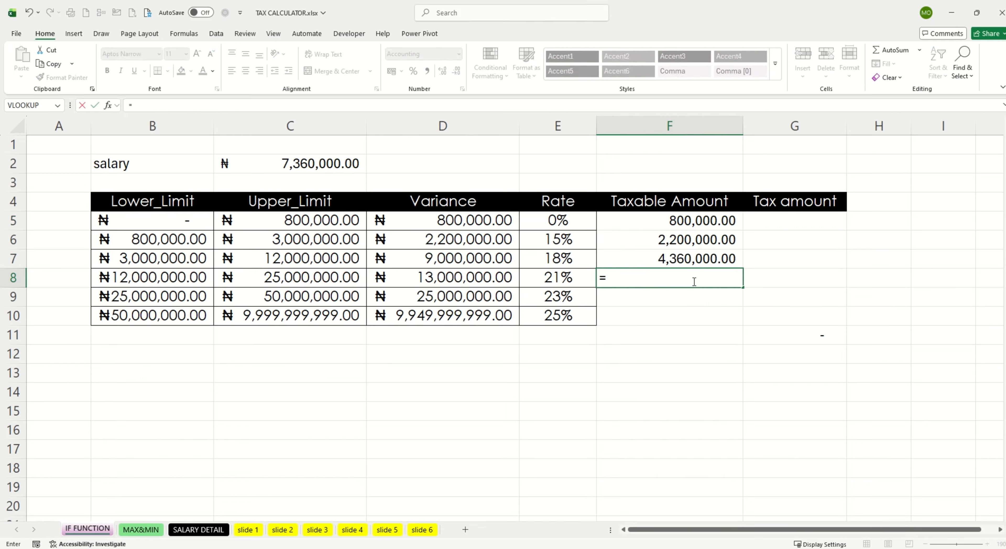
pyautogui.write('SUM(')
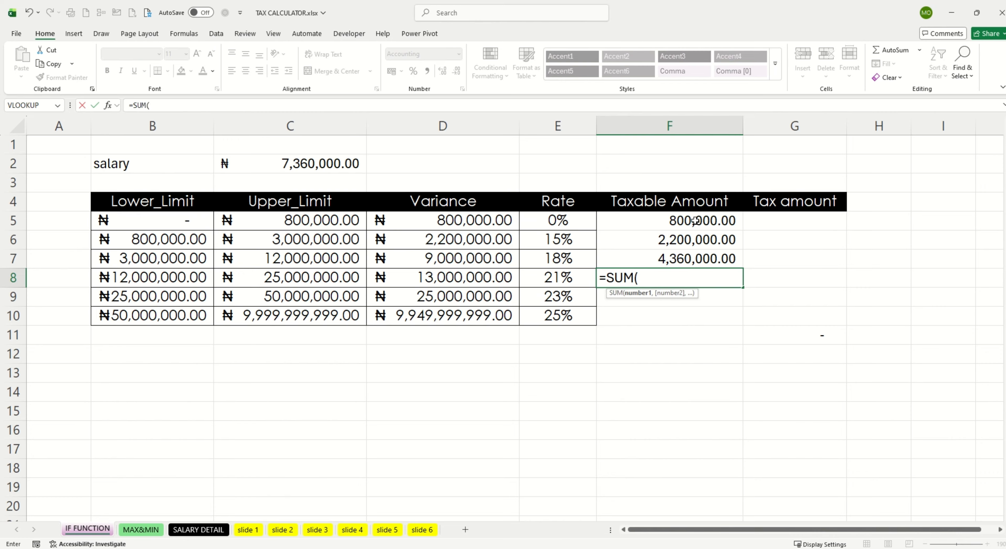
pyautogui.moveTo(695, 221); pyautogui.dragTo(697, 258)
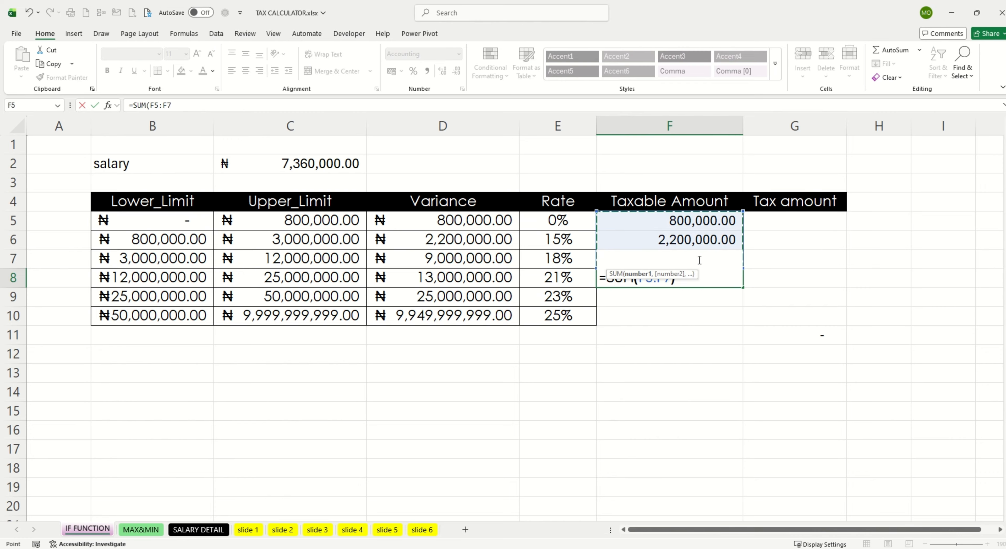
pyautogui.press('Return')
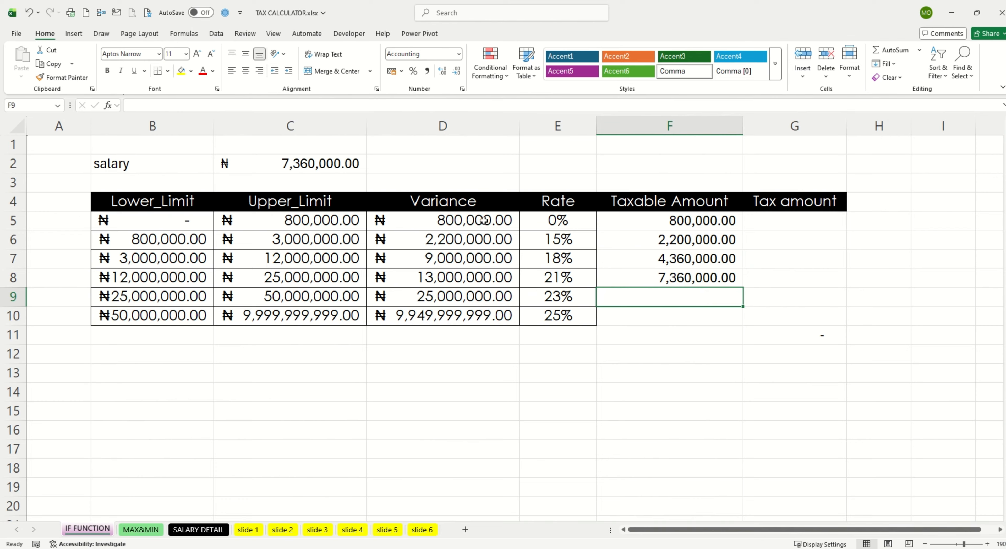
pyautogui.click(139, 228)
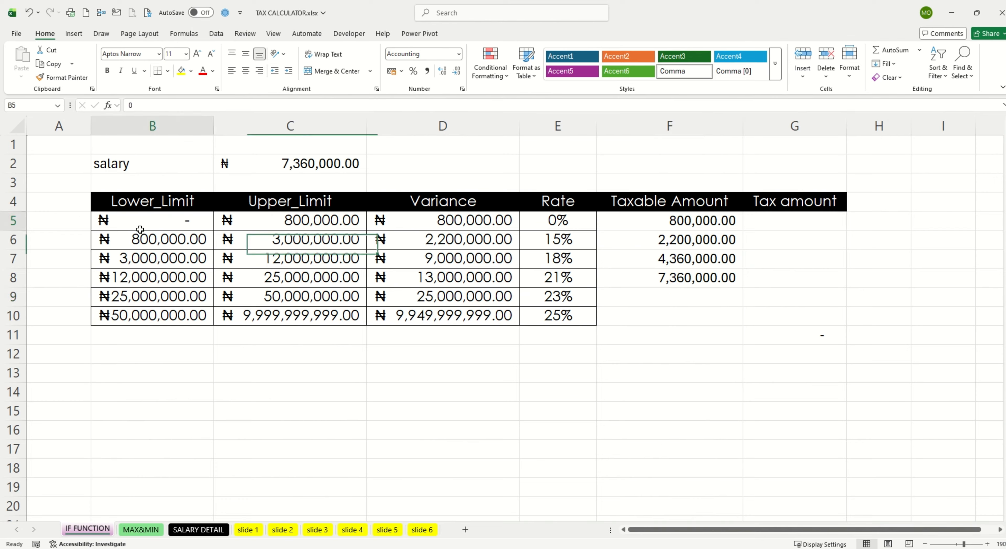
pyautogui.moveTo(140, 229); pyautogui.dragTo(143, 256)
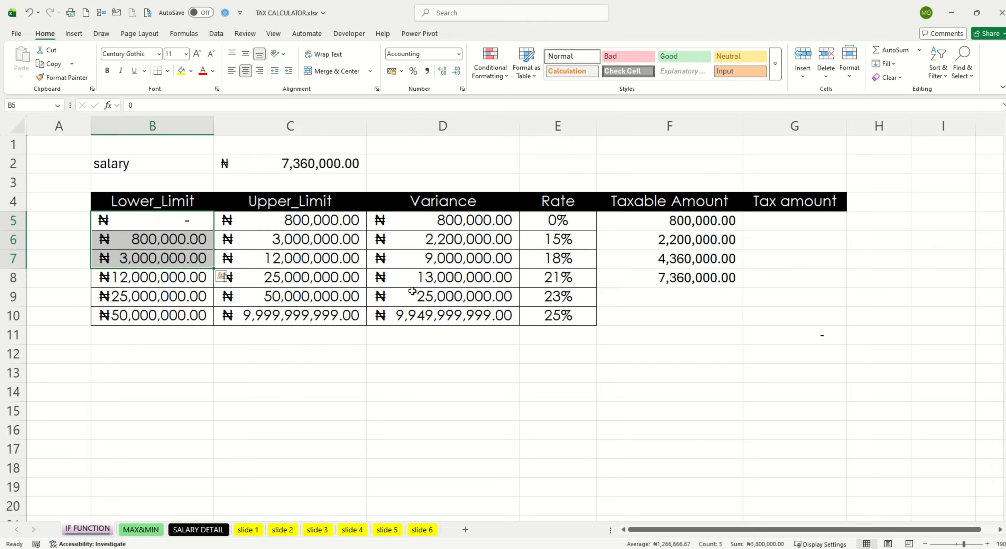
pyautogui.click(696, 277)
pyautogui.press('Delete')
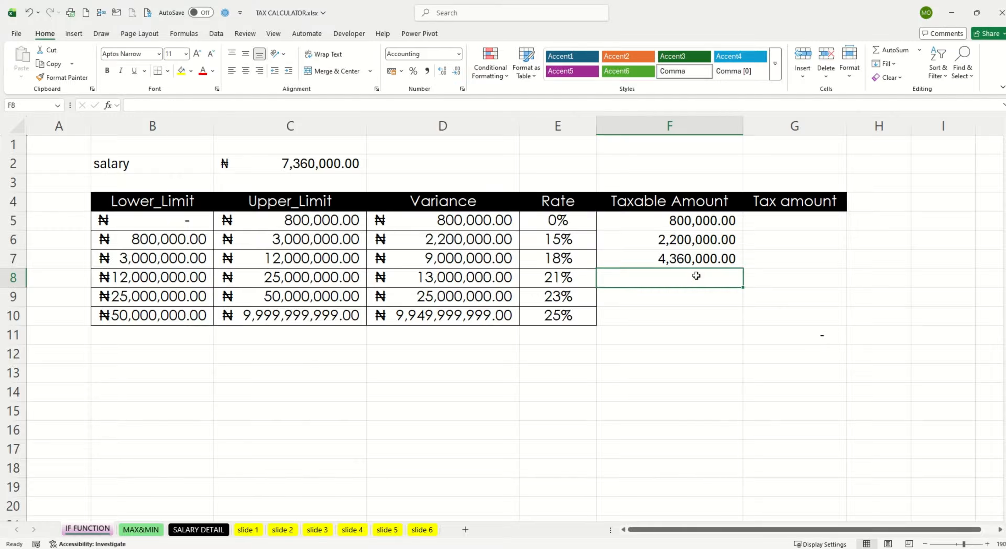
# Step: Enter =IF(C2>C8,D8,C2-F5-F6-F7) in F8 as the taxable amount of the 21% band
pyautogui.write('=I')
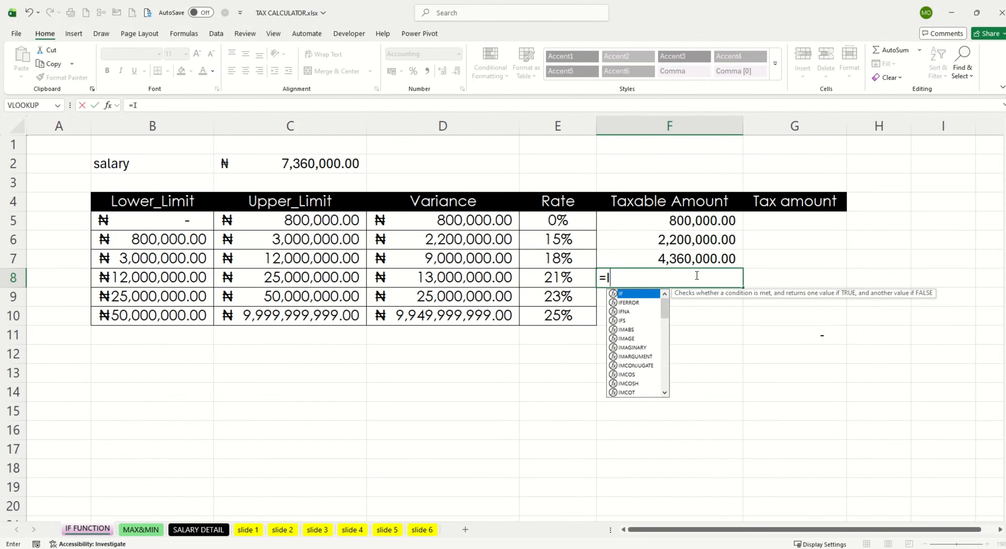
pyautogui.write('F(')
pyautogui.click(326, 166)
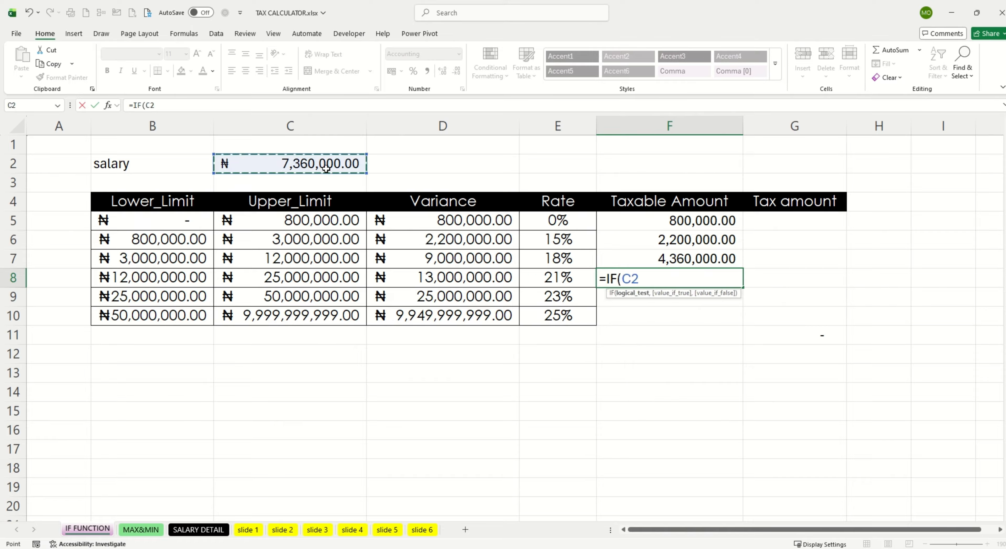
pyautogui.write('>')
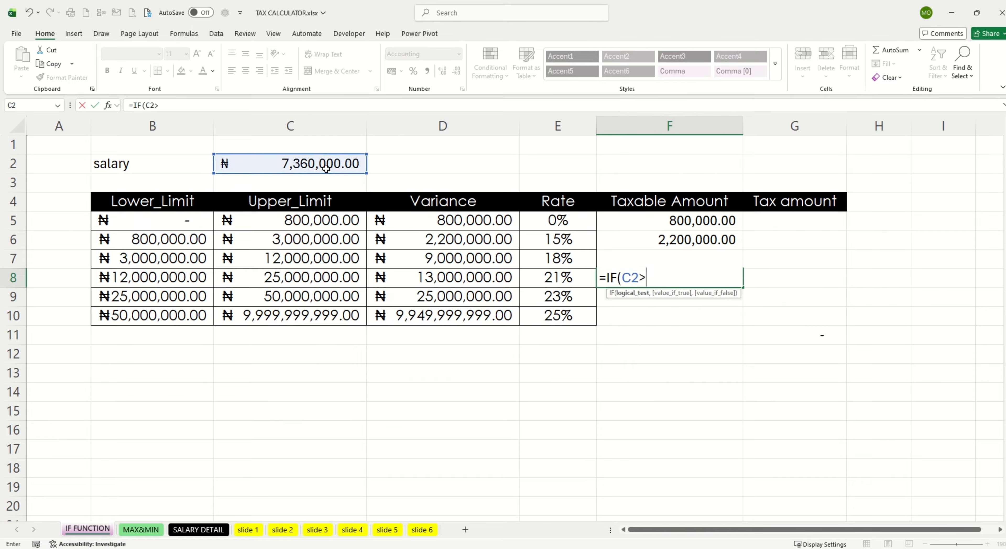
pyautogui.click(306, 280)
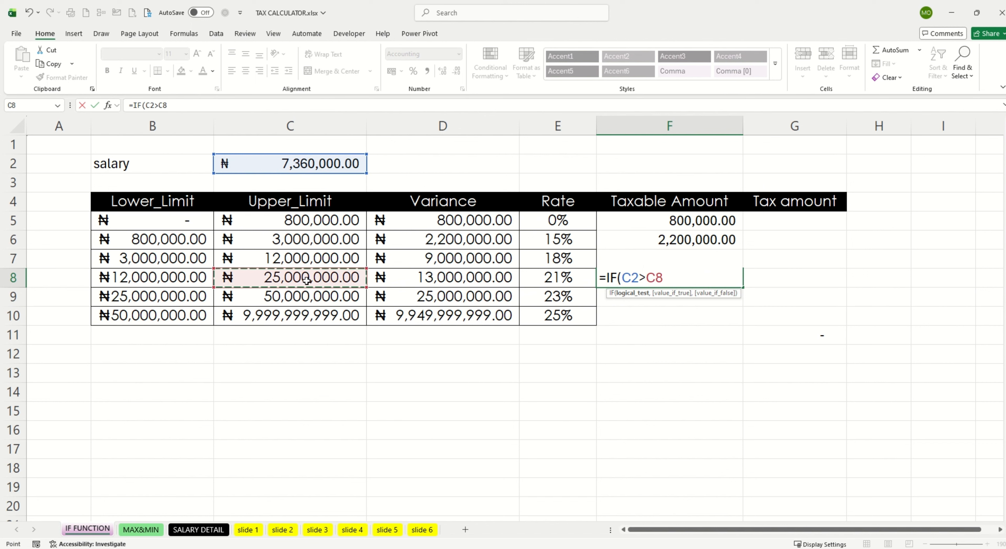
pyautogui.write(',')
pyautogui.click(472, 276)
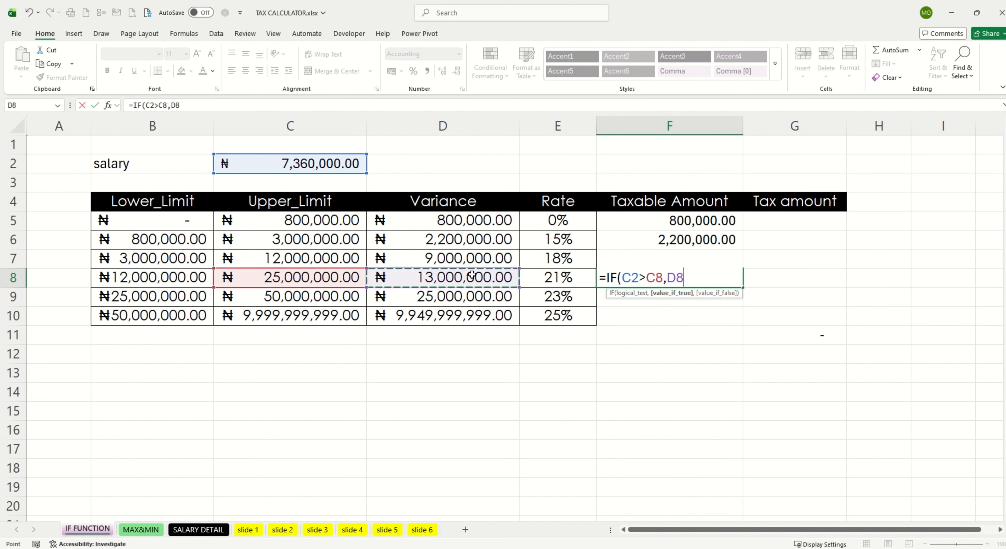
pyautogui.write(',')
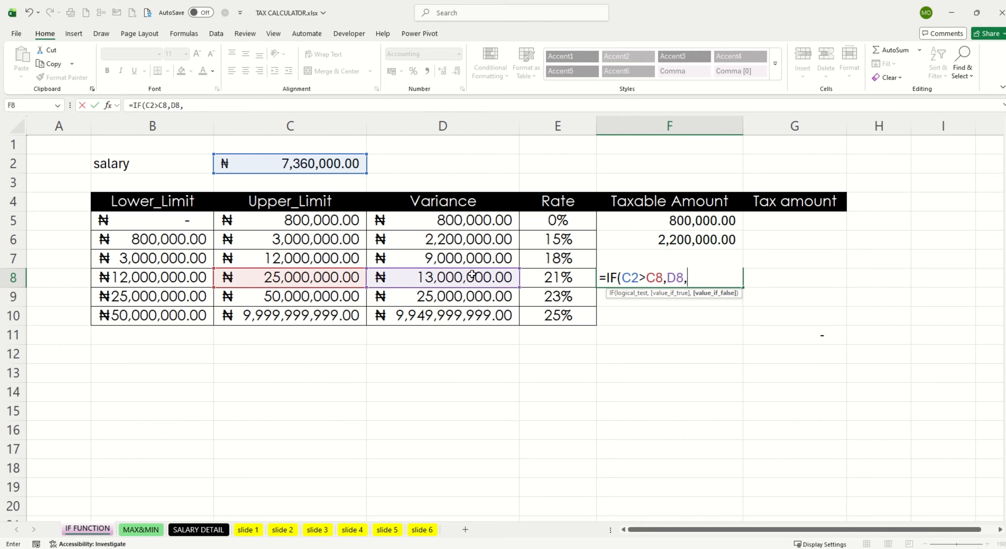
pyautogui.click(306, 164)
pyautogui.write('-')
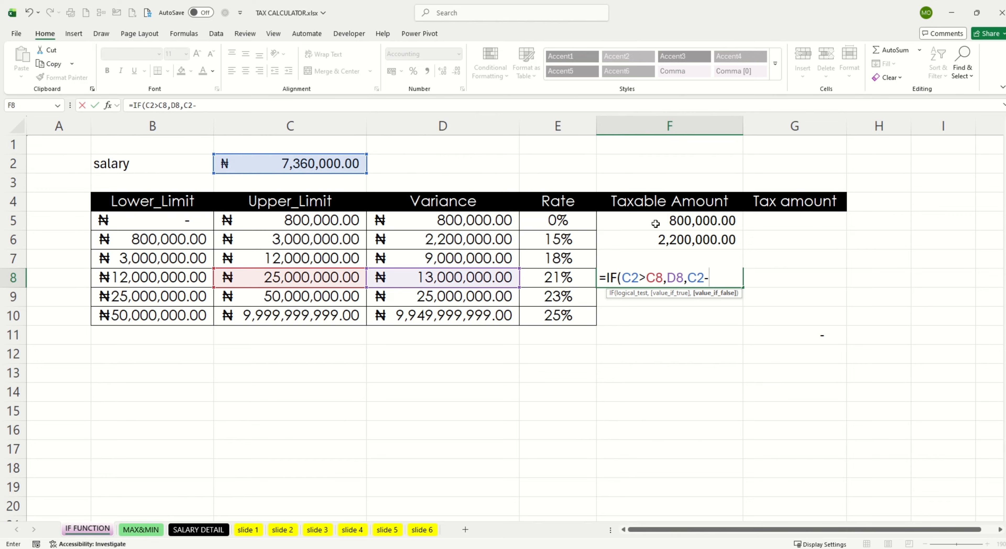
pyautogui.click(660, 221)
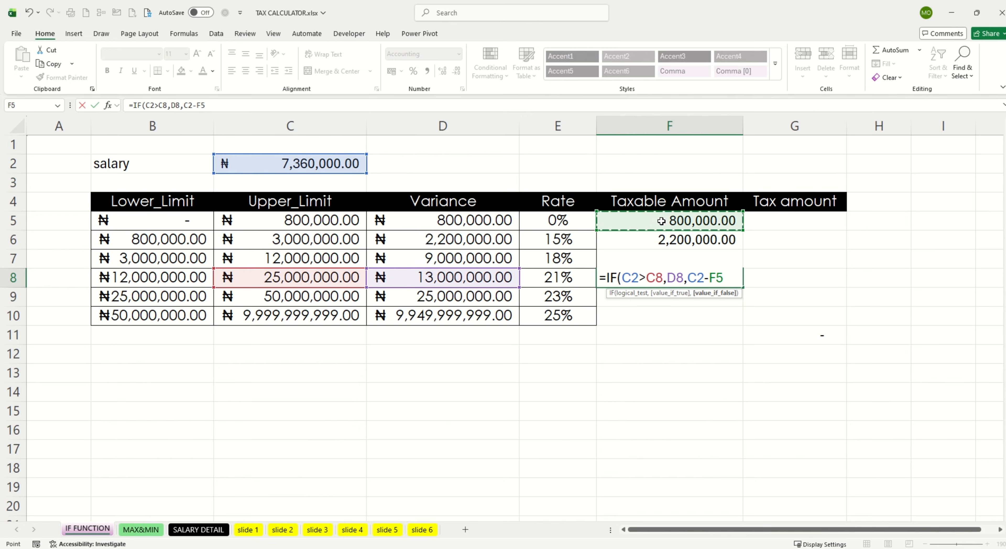
pyautogui.write('-')
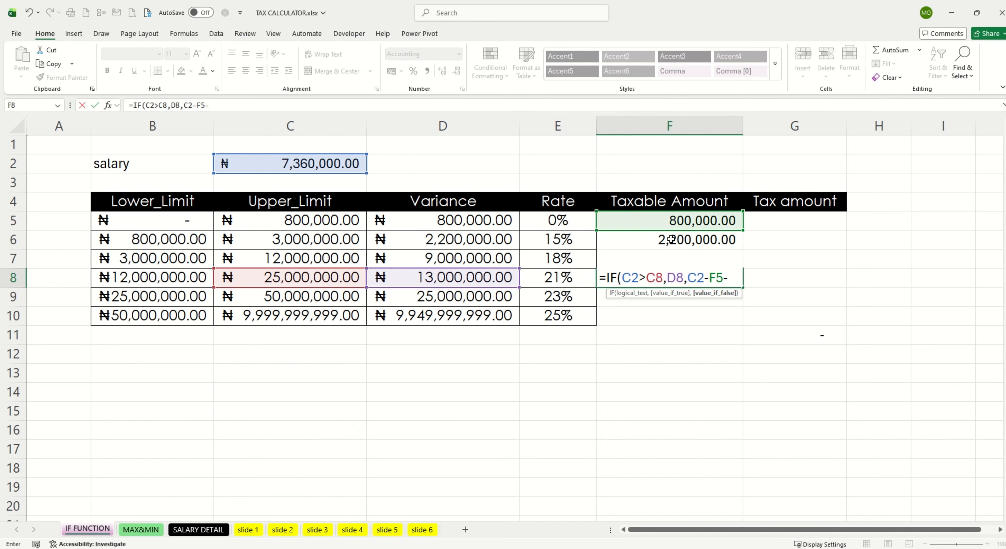
pyautogui.click(670, 239)
pyautogui.write('-')
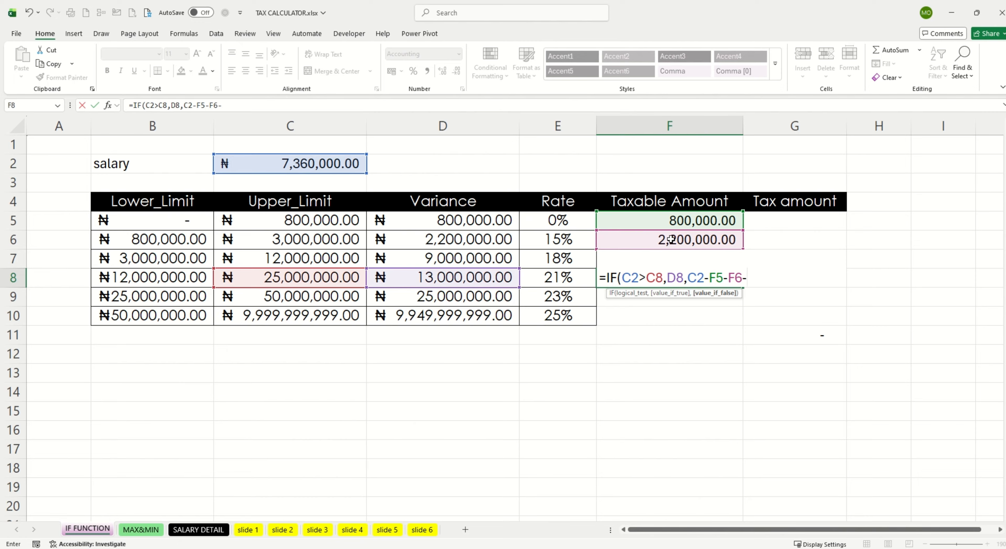
pyautogui.write('F7')
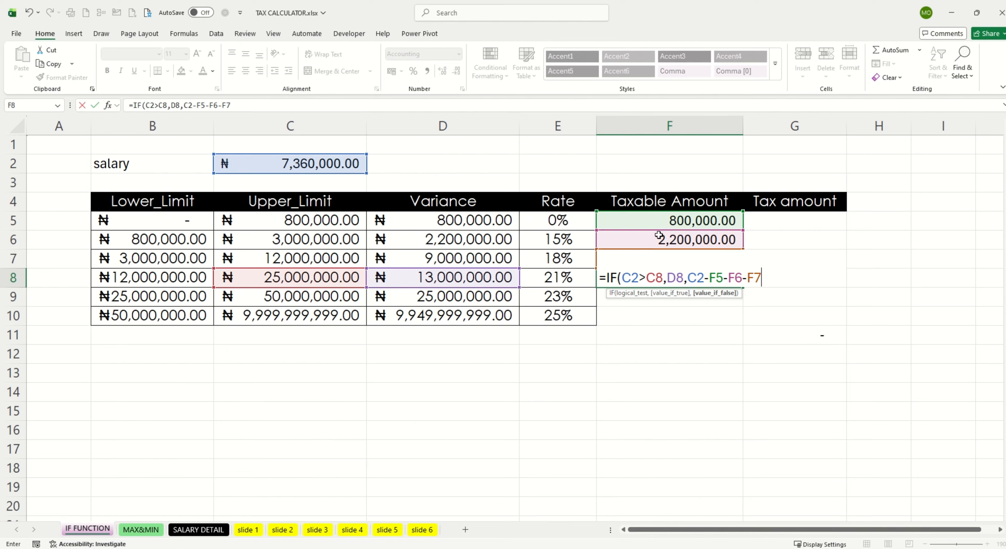
pyautogui.write('))')
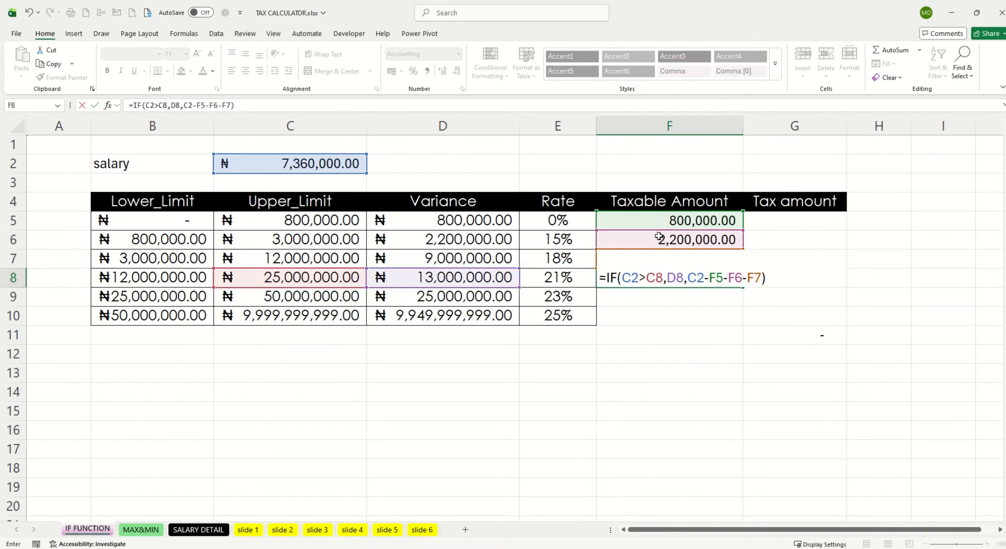
pyautogui.press('Return')
pyautogui.click(705, 278)
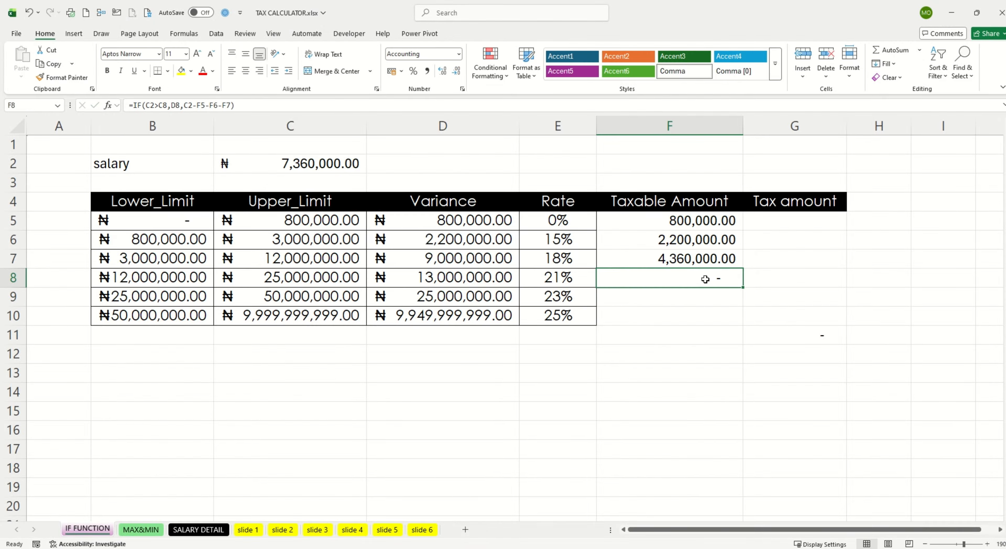
# Step: Enter =IF(C2>C9,D9,C2-F5-F6-F7-F8) in F9 as the taxable amount of the 23% band
pyautogui.moveTo(694, 259); pyautogui.dragTo(695, 219)
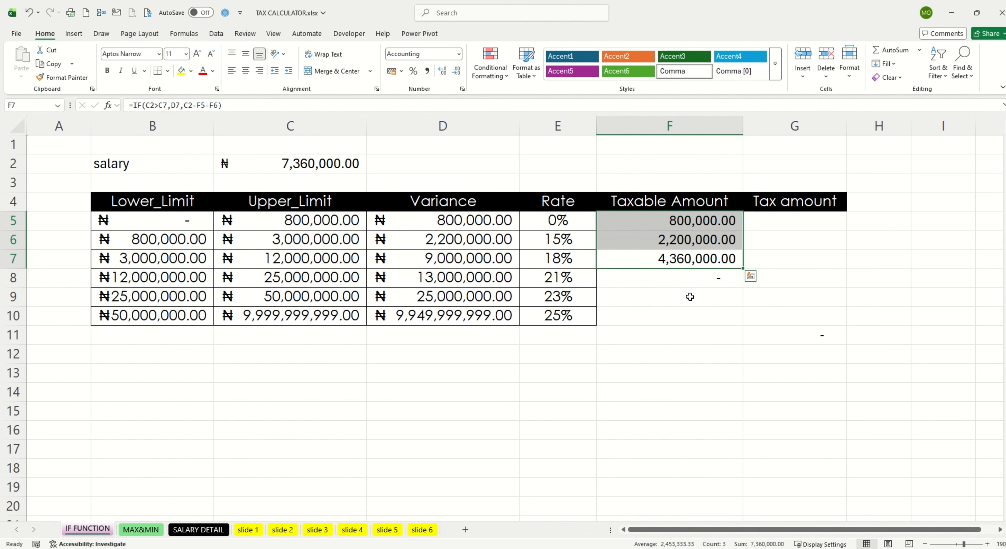
pyautogui.click(690, 297)
pyautogui.write('=')
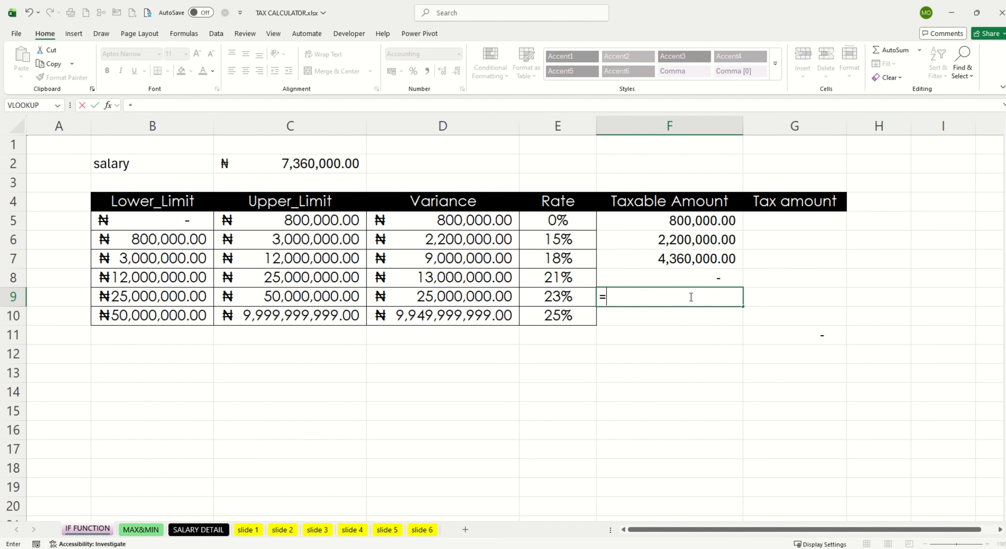
pyautogui.write('IF(')
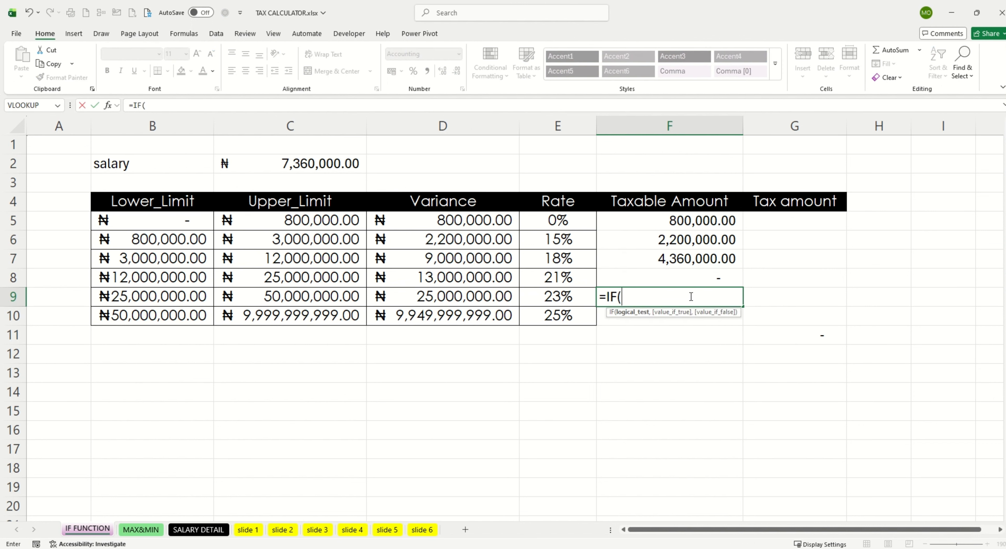
pyautogui.click(319, 154)
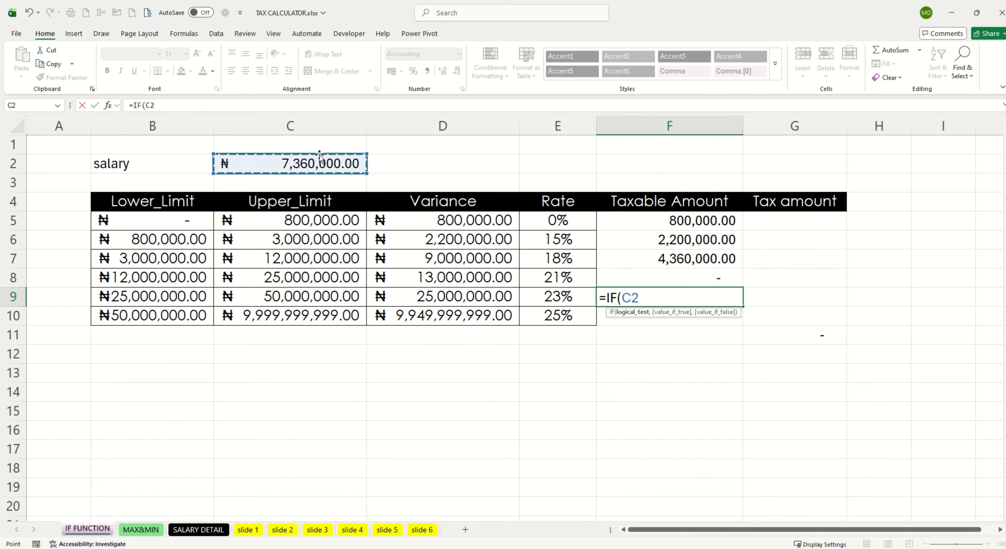
pyautogui.write('>')
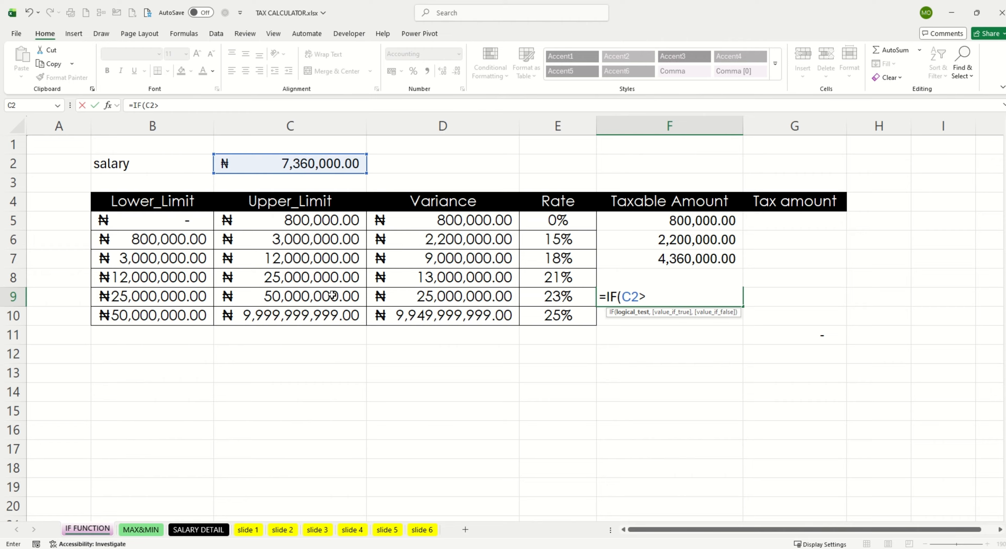
pyautogui.click(320, 296)
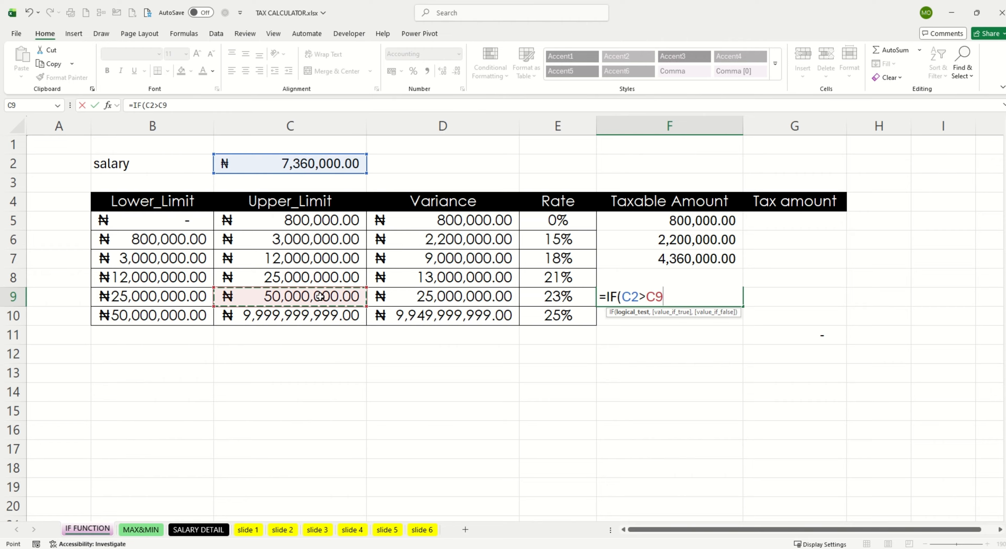
pyautogui.write(',')
pyautogui.click(461, 295)
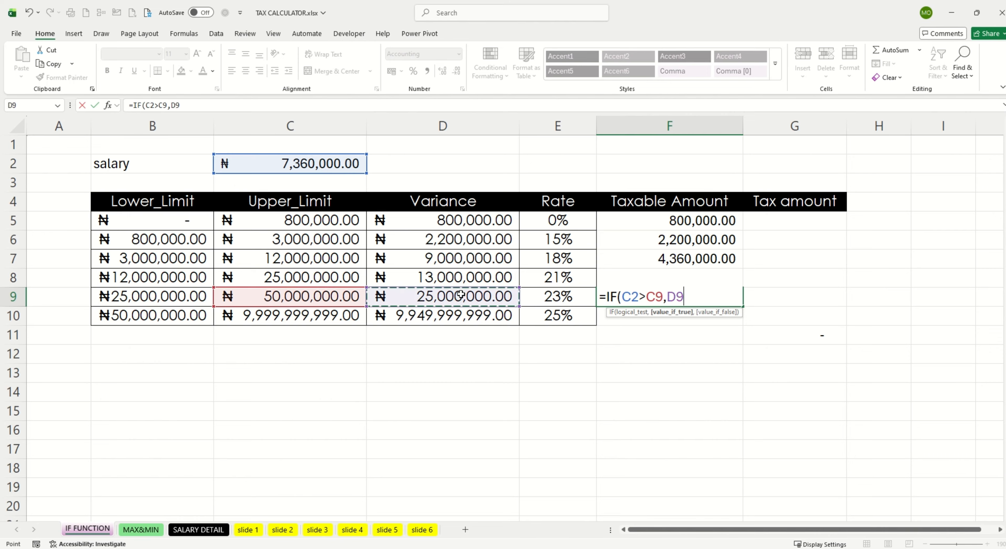
pyautogui.write(',')
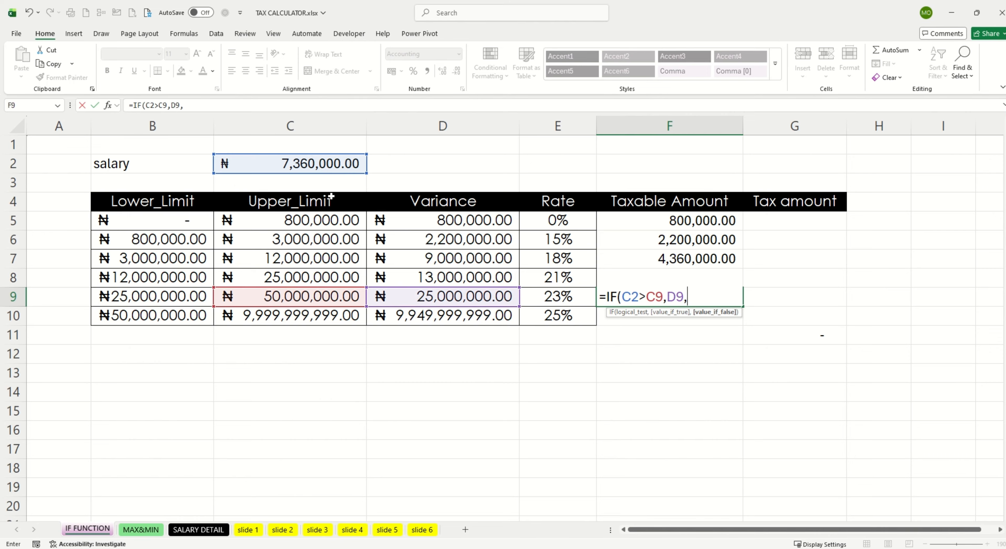
pyautogui.click(325, 160)
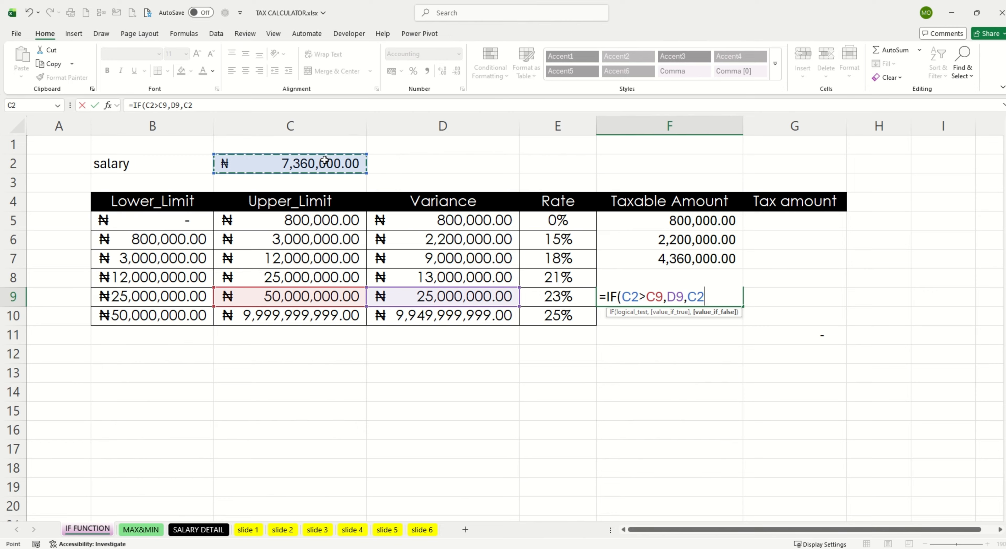
pyautogui.write('-')
pyautogui.click(668, 220)
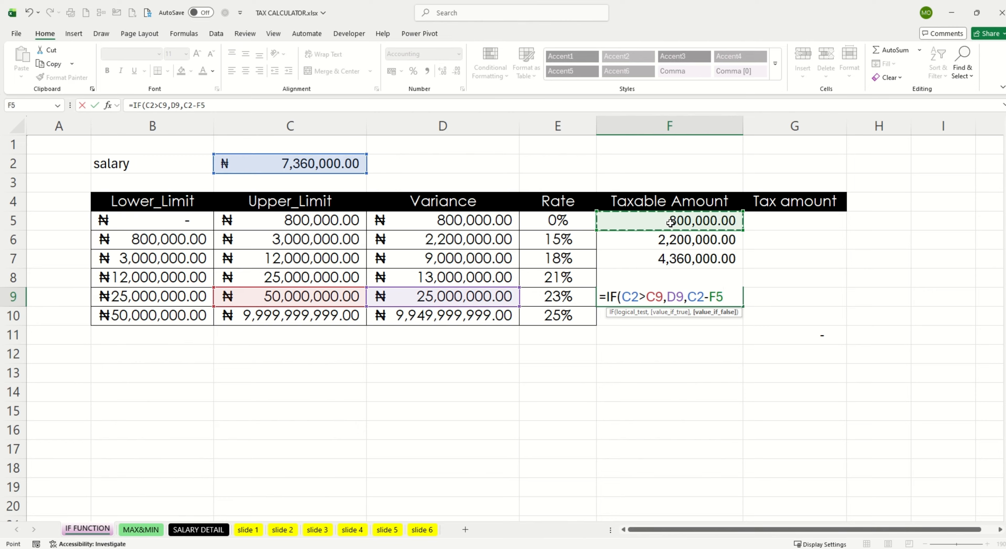
pyautogui.write('-')
pyautogui.click(672, 243)
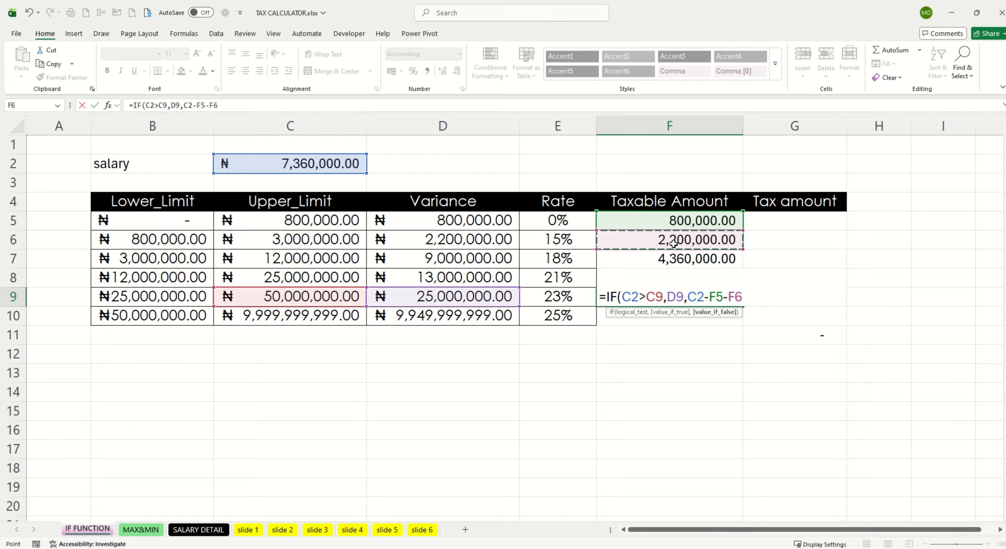
pyautogui.write('-')
pyautogui.click(684, 259)
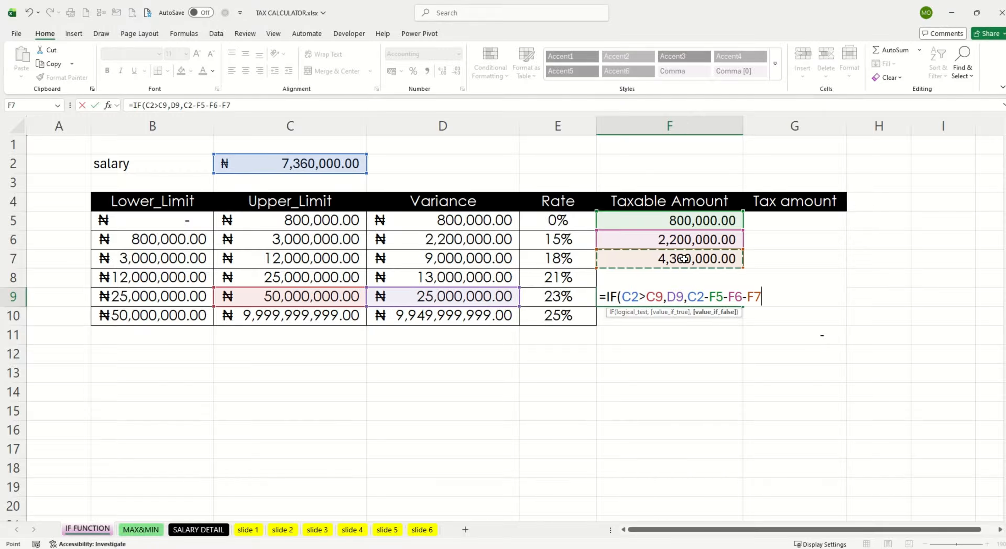
pyautogui.write('-F')
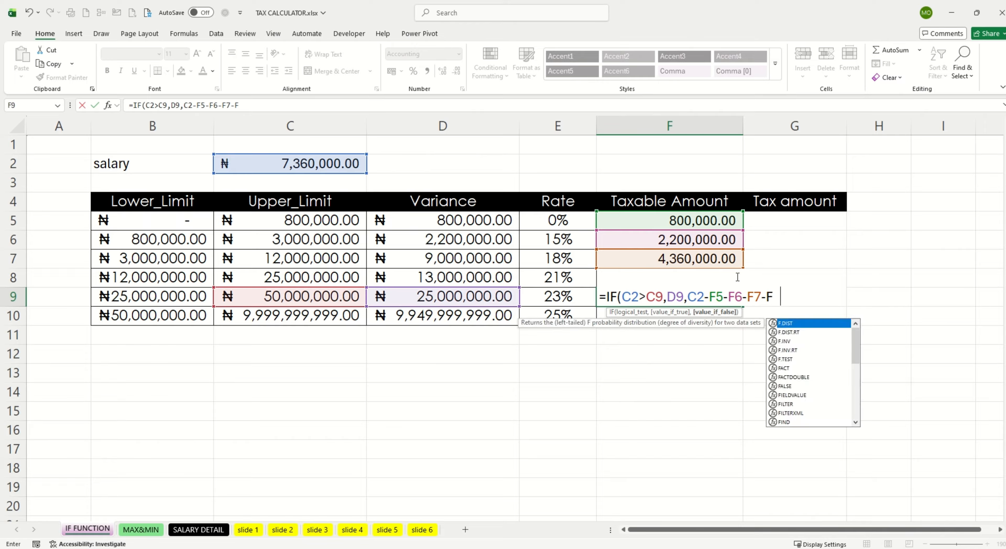
pyautogui.write('8')
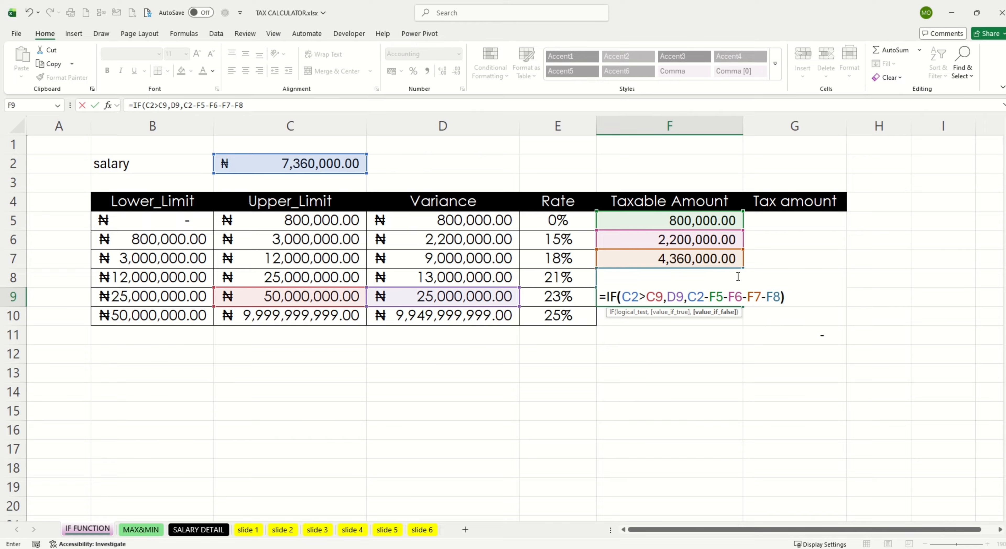
pyautogui.write(')')
pyautogui.press('Return')
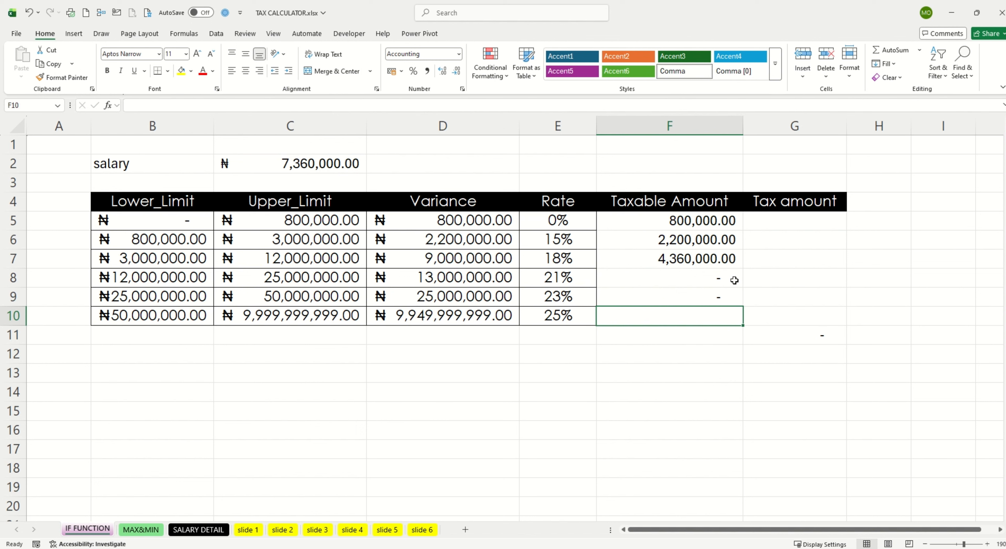
# Step: Enter =IF(C2>C10,D10,C2-F5-F6-F7-F8-F9) in F10 as the taxable amount of the 25% band
pyautogui.moveTo(692, 220); pyautogui.dragTo(695, 258)
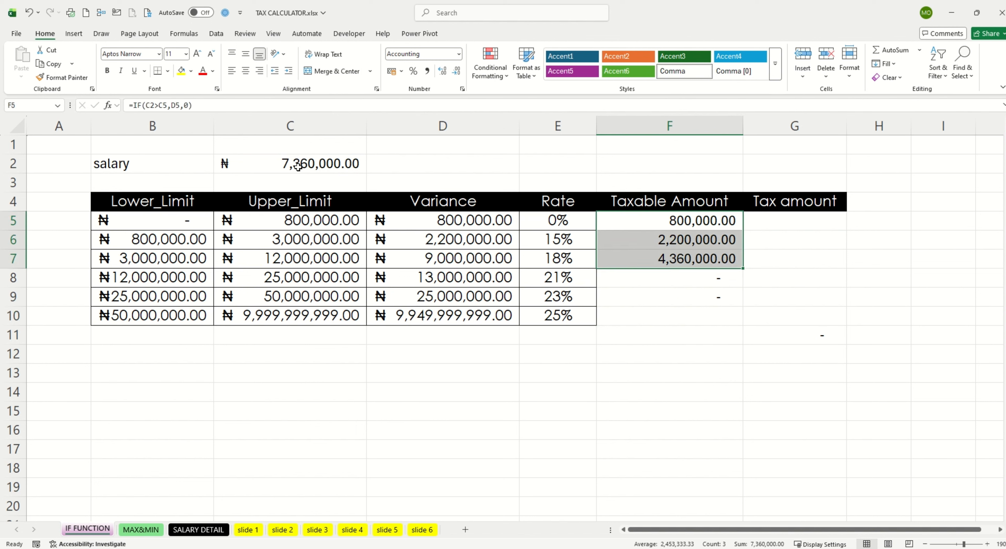
pyautogui.click(657, 314)
pyautogui.write('=')
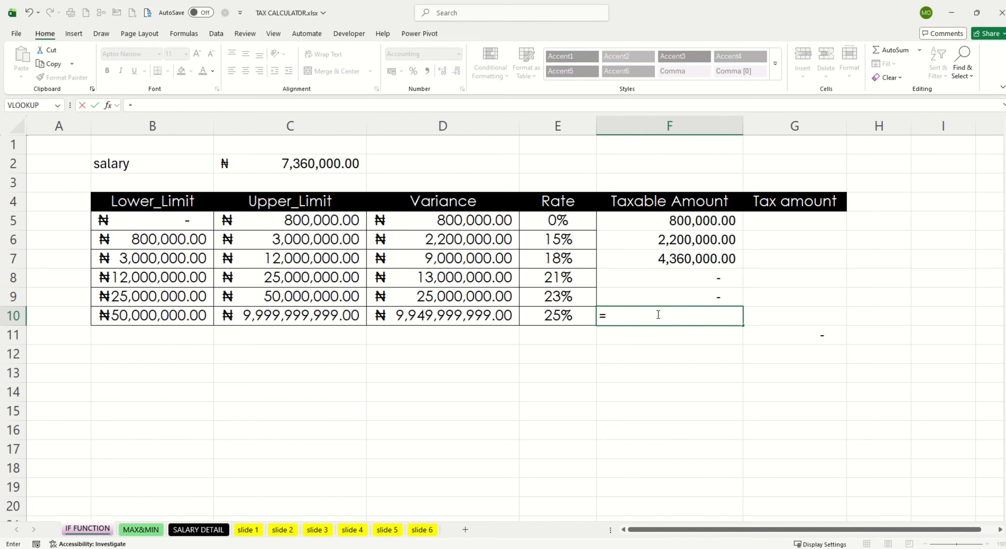
pyautogui.write('IF(')
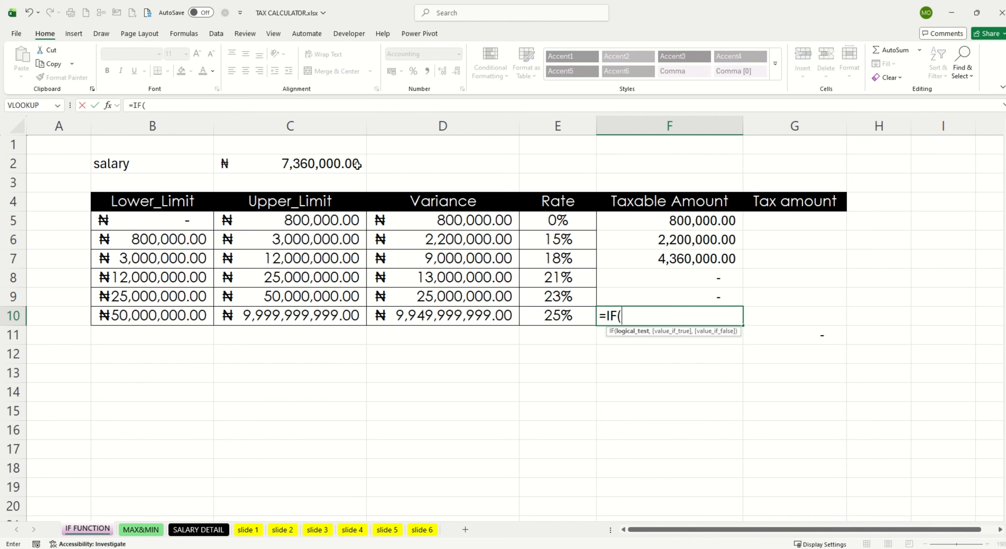
pyautogui.click(322, 163)
pyautogui.write('>')
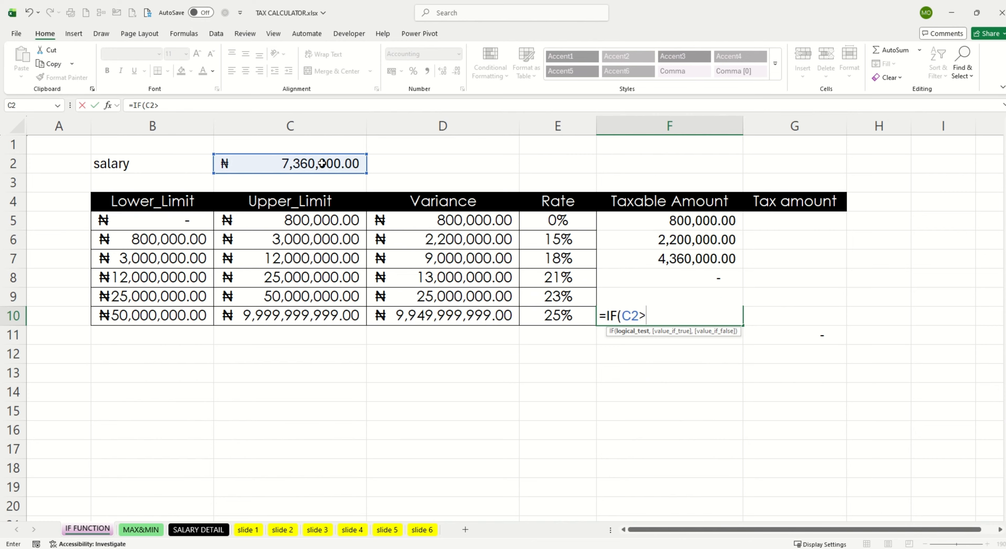
pyautogui.click(308, 315)
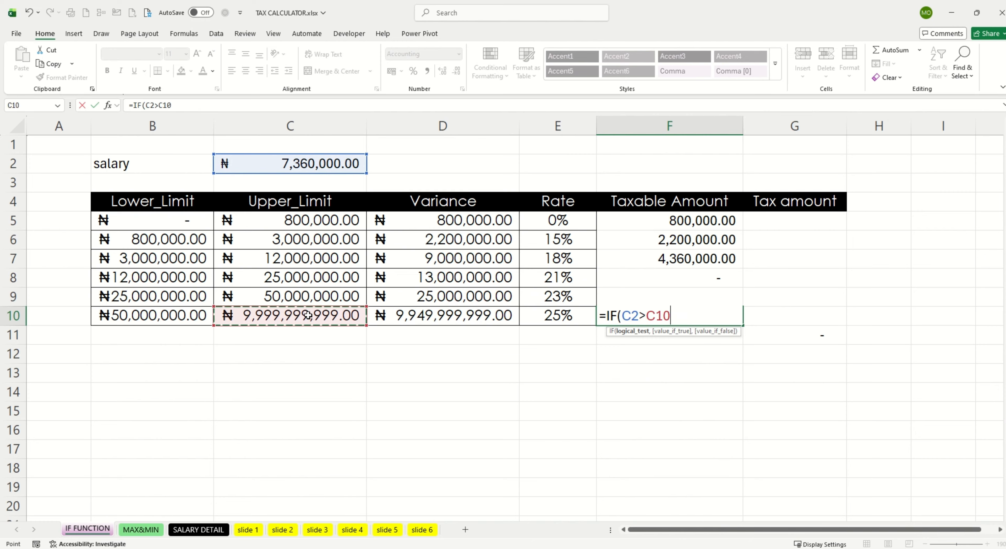
pyautogui.write(',')
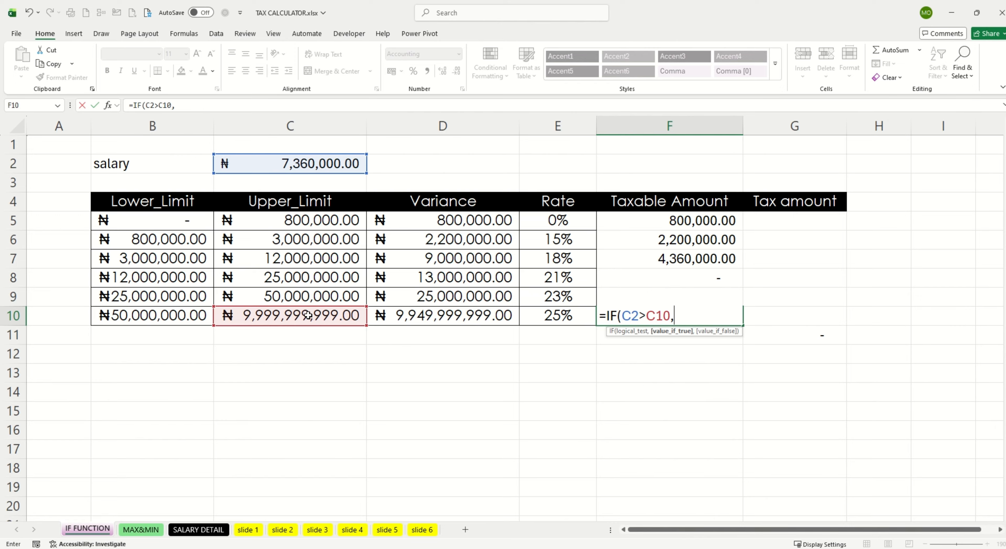
pyautogui.click(444, 315)
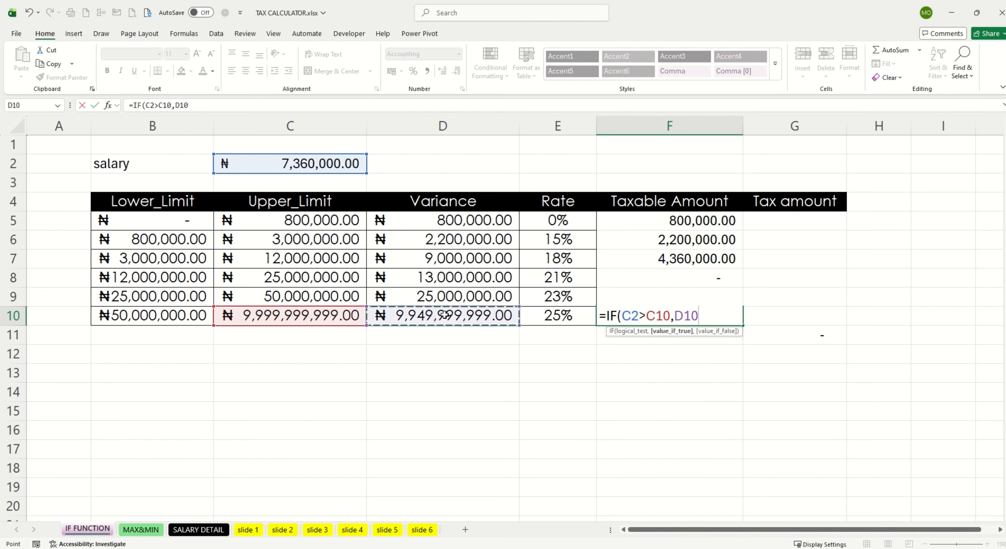
pyautogui.write(',')
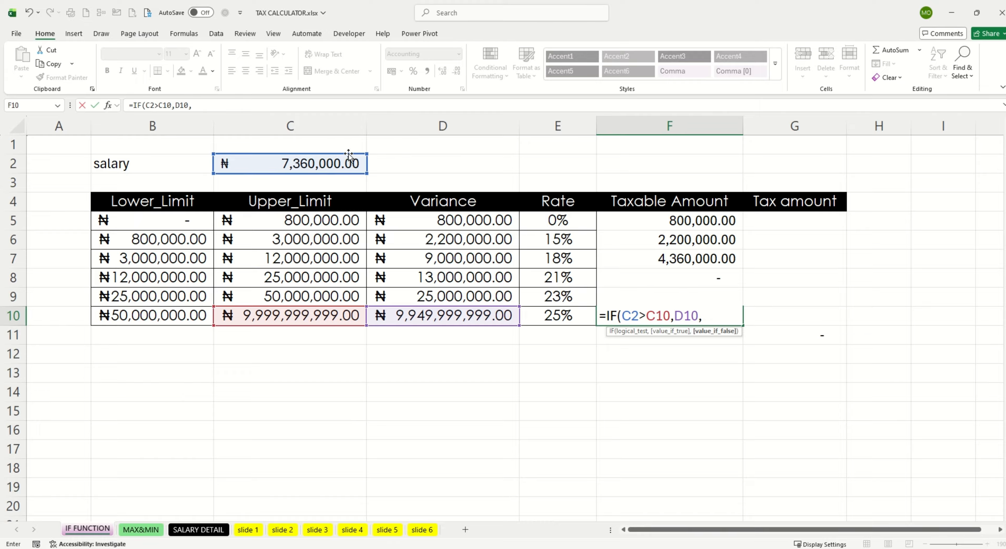
pyautogui.click(340, 163)
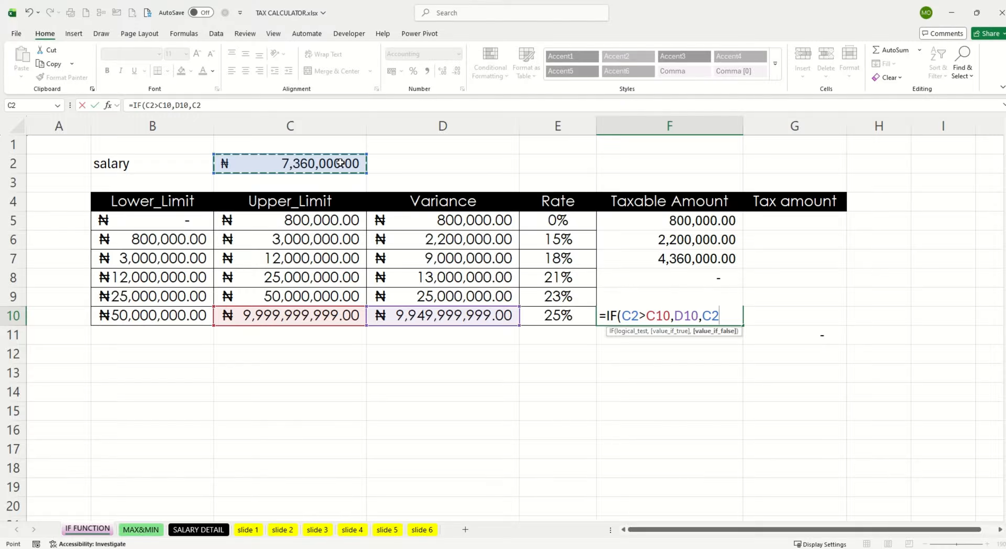
pyautogui.write('-')
pyautogui.click(657, 220)
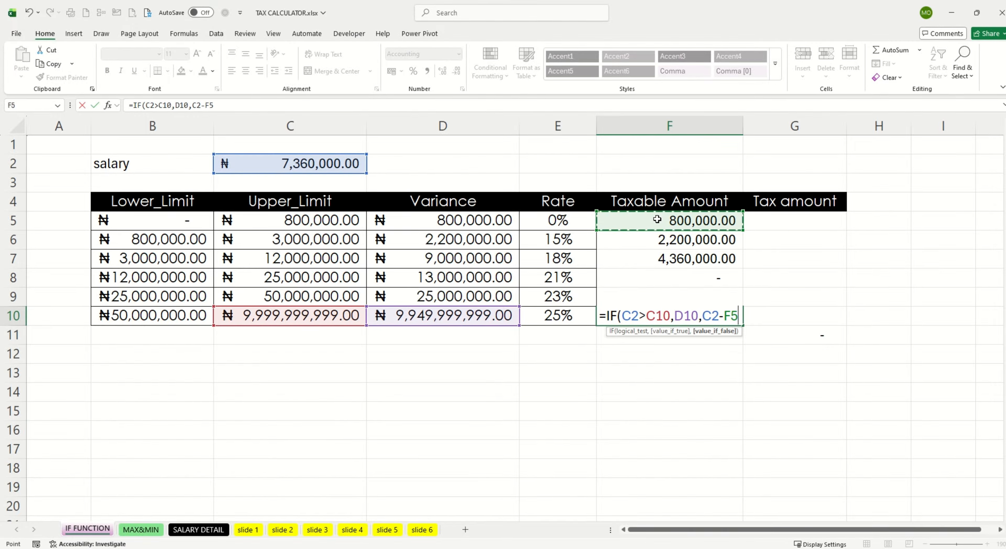
pyautogui.write('-')
pyautogui.click(668, 246)
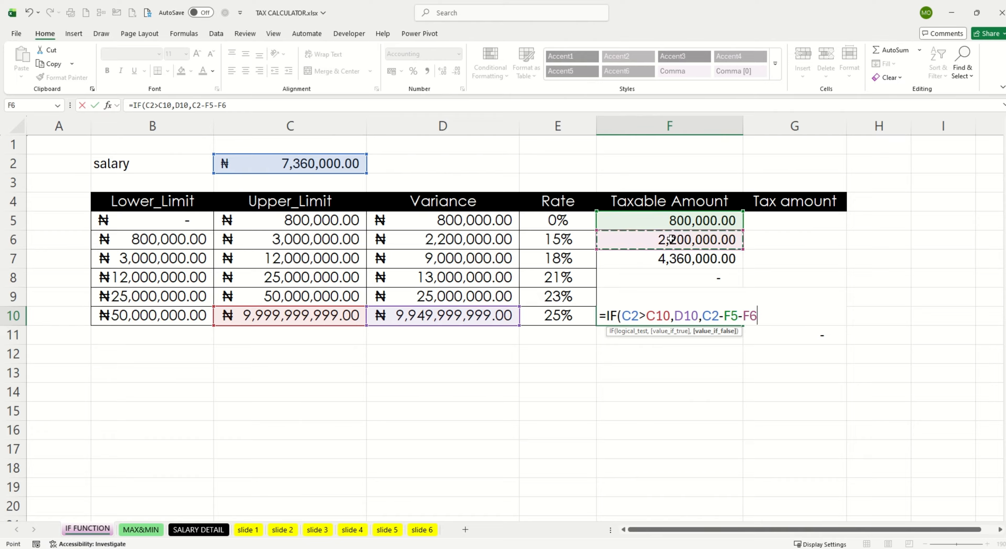
pyautogui.write('-')
pyautogui.click(668, 259)
pyautogui.write('-')
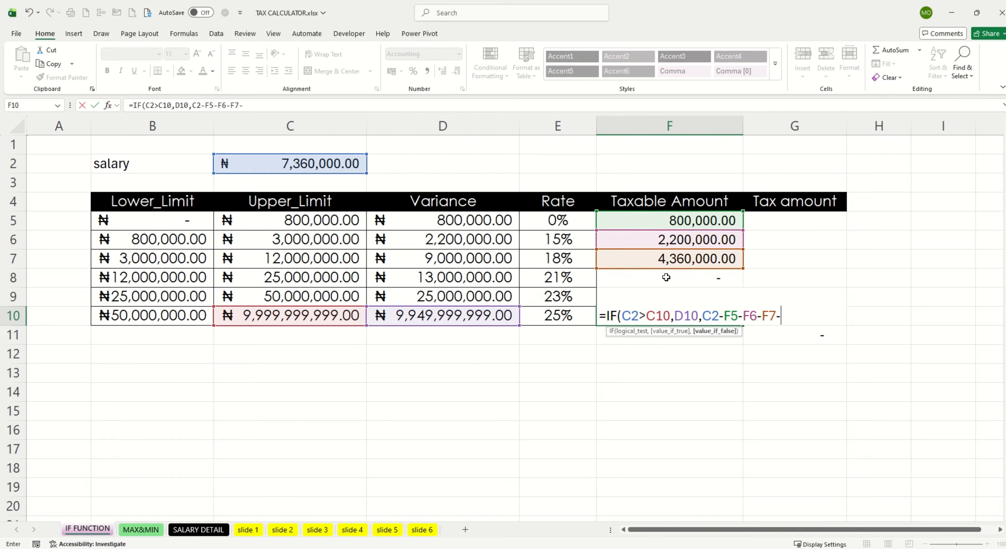
pyautogui.click(666, 278)
pyautogui.write('-')
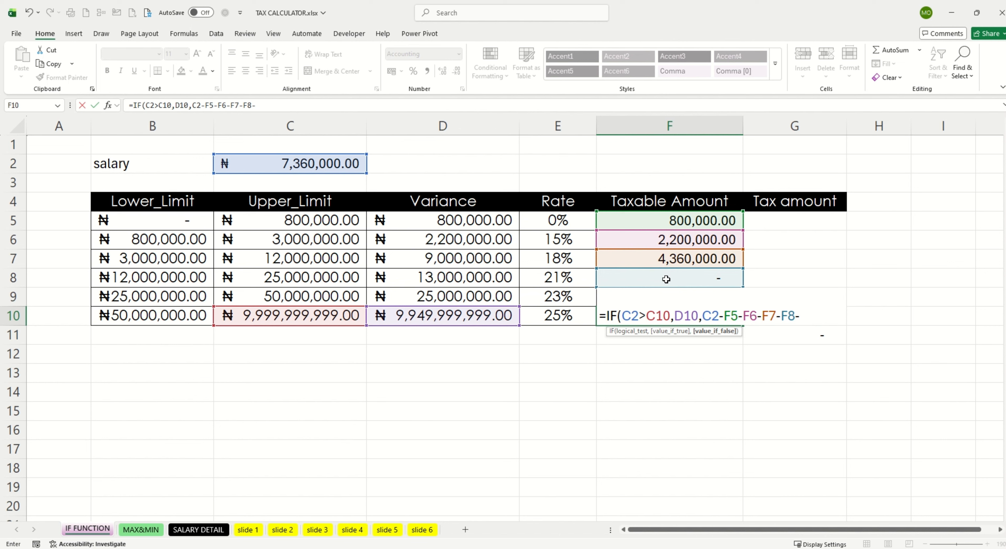
pyautogui.write('F9')
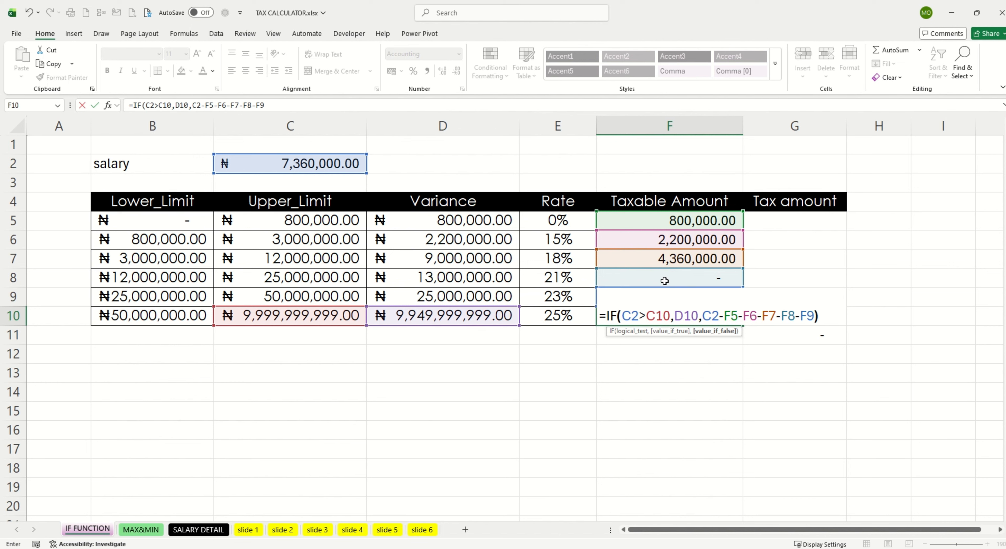
pyautogui.write(')')
pyautogui.press('Return')
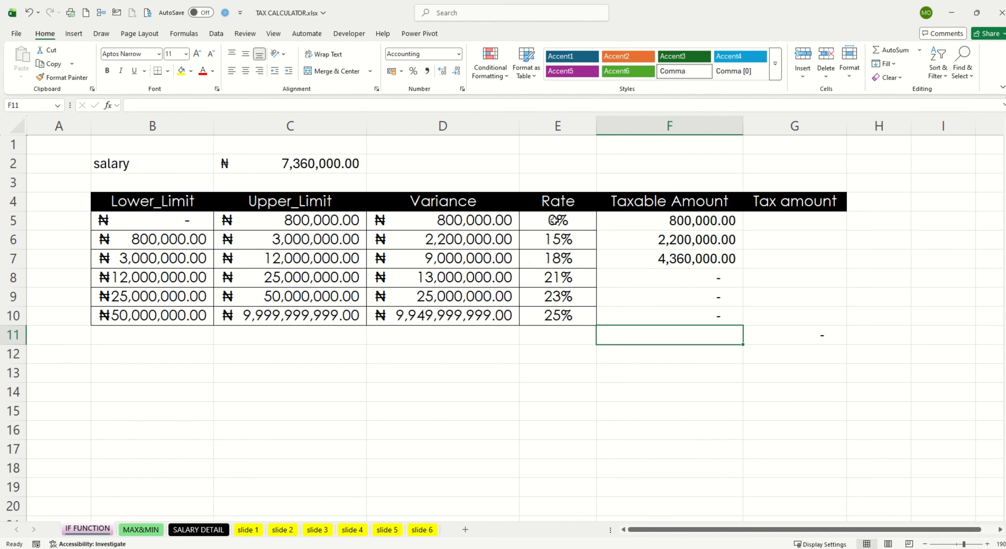
# Step: Enter =F5*E5 in G5 as the first band's tax amount and fill the formula down to G10
pyautogui.click(757, 223)
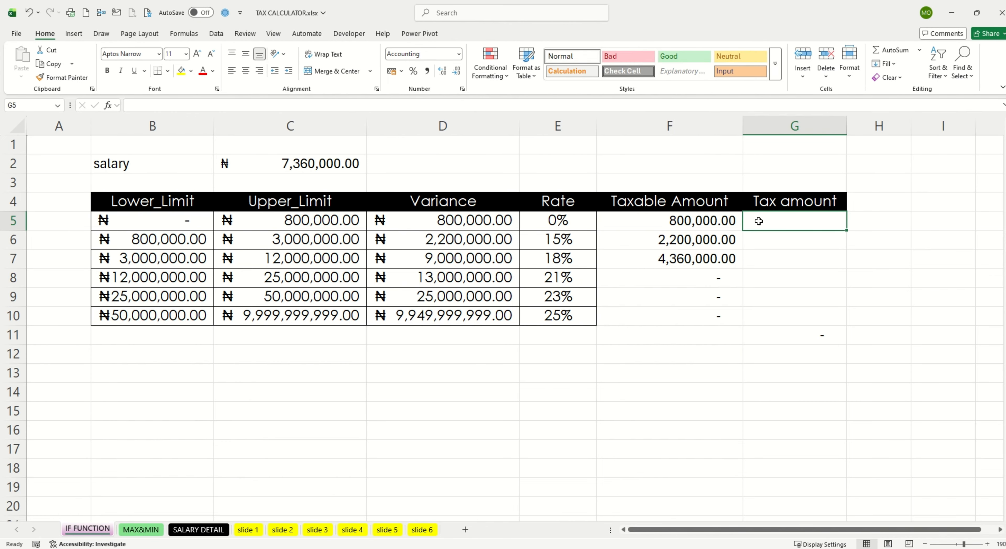
pyautogui.write('=')
pyautogui.click(693, 221)
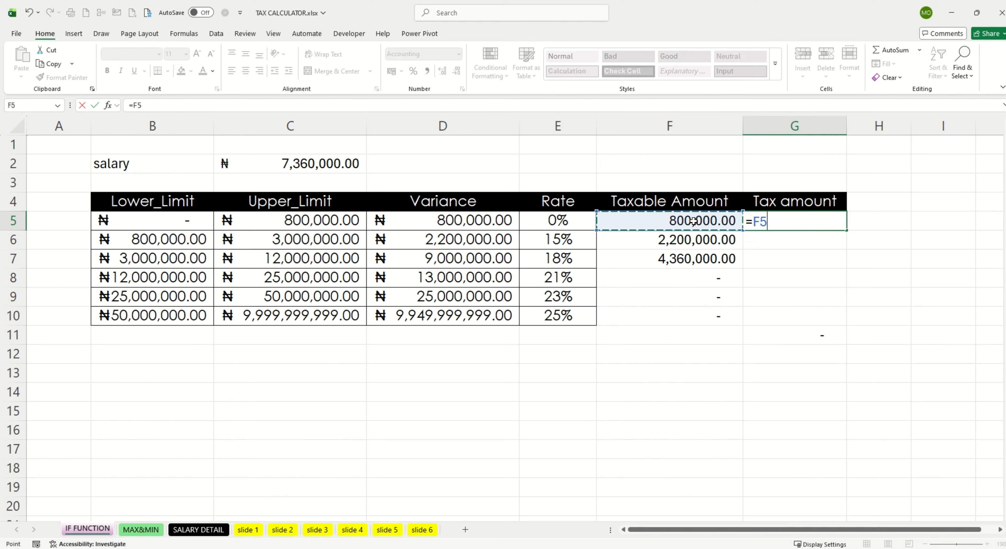
pyautogui.write('*')
pyautogui.click(560, 219)
pyautogui.press('Return')
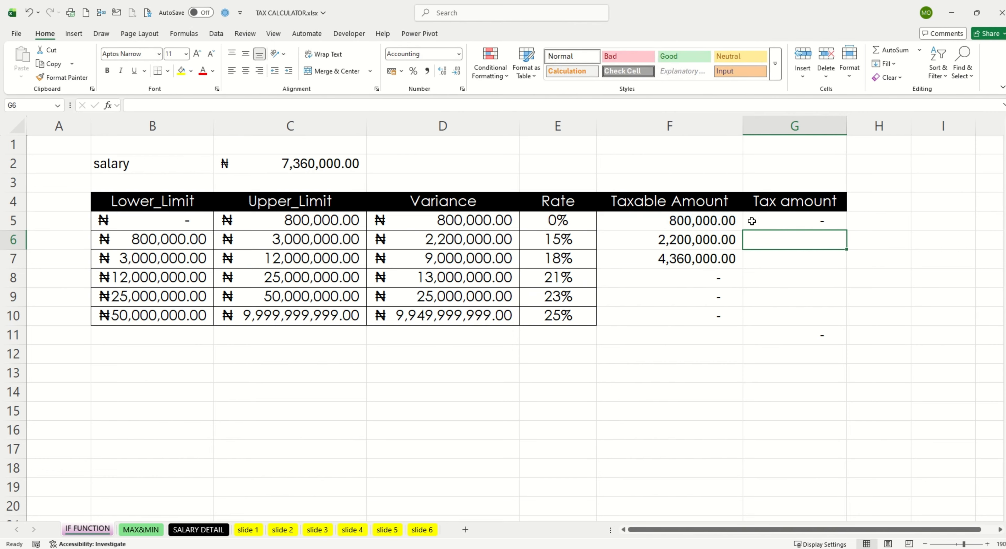
pyautogui.click(752, 221)
pyautogui.doubleClick(846, 230)
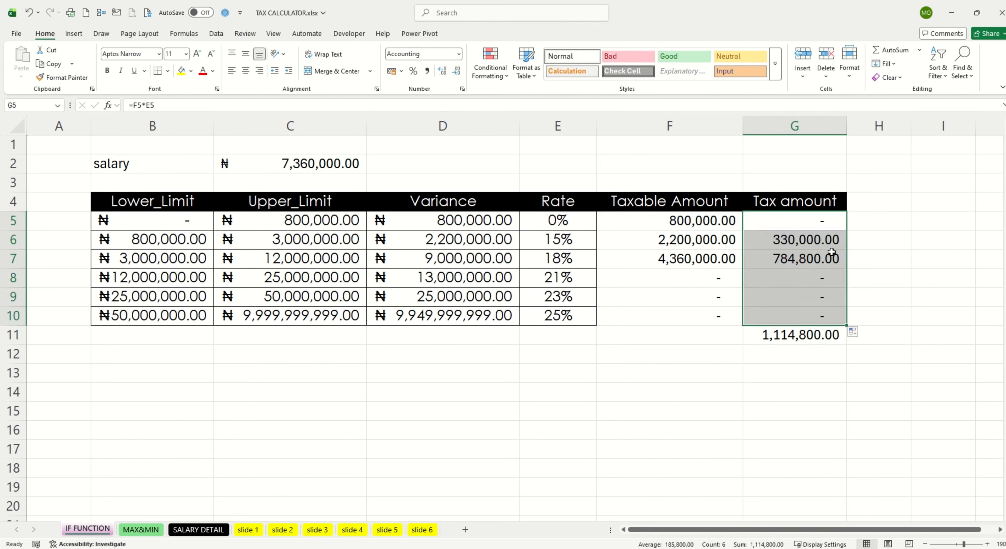
# Step: Check the total tax formula in G11, then switch to the browser and find the PAYE Tax Calculator form
pyautogui.doubleClick(796, 335)
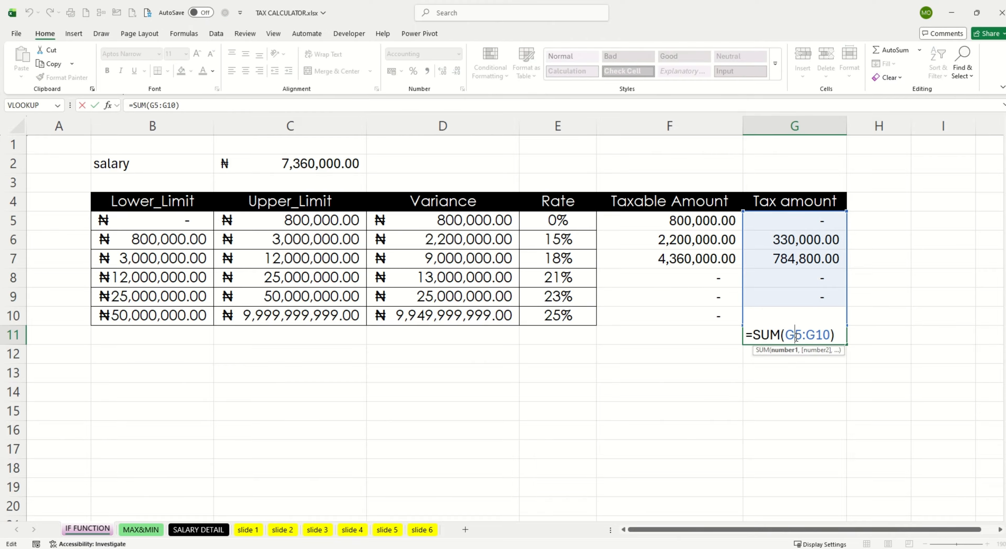
pyautogui.press('Escape')
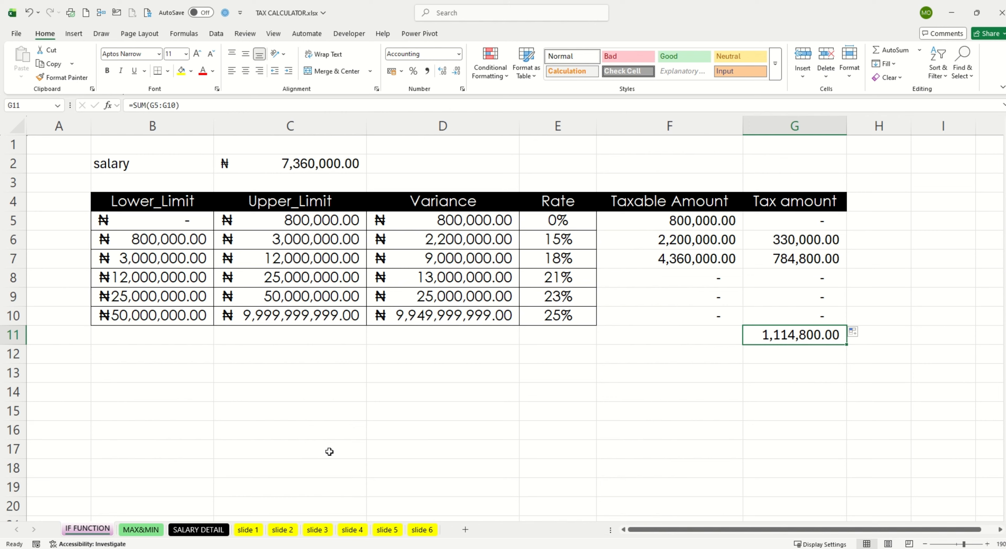
pyautogui.hotkey('alt', 'Tab')
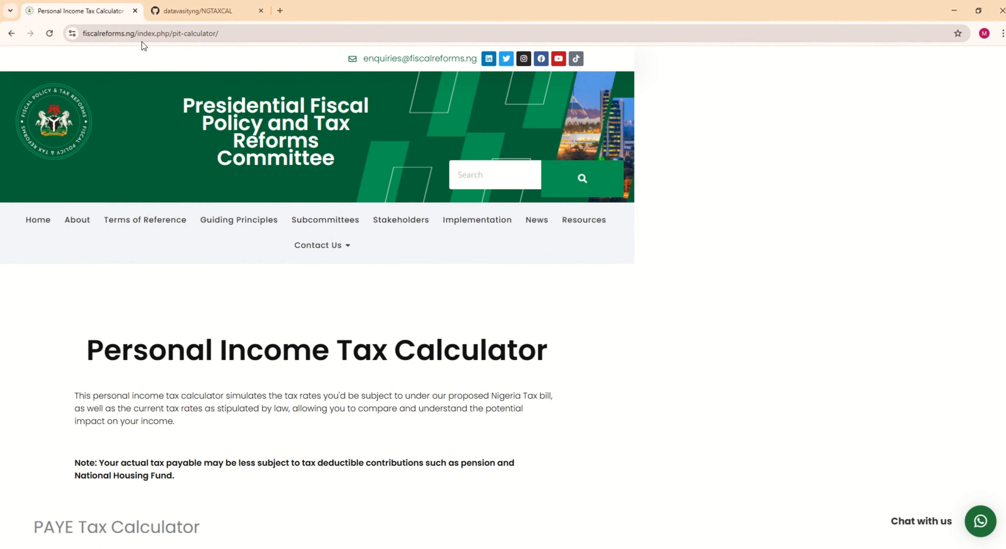
pyautogui.scroll(-5, 184, 160)
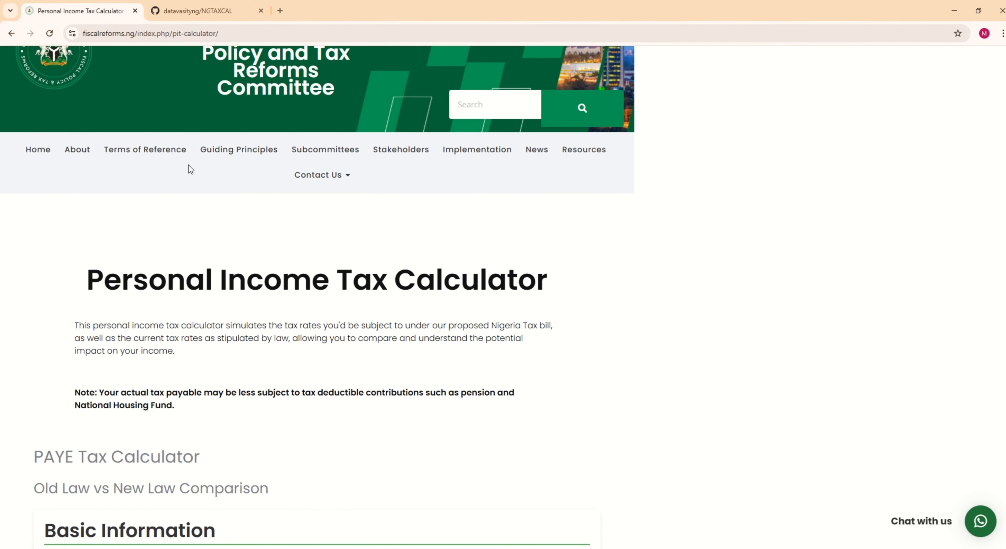
pyautogui.scroll(-3, 180, 148)
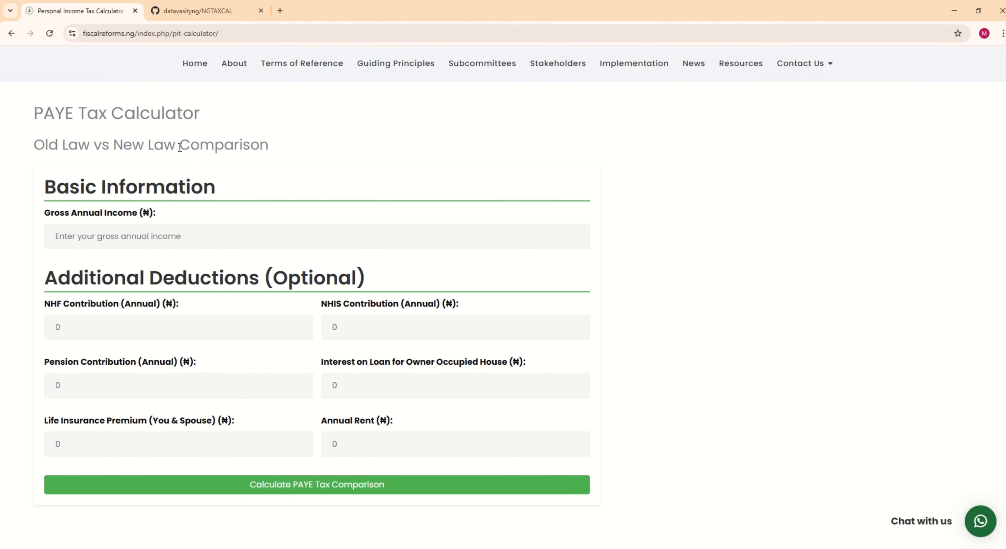
# Step: Enter 7360000, the salary from C2 of the worksheet, as the gross annual income in the PAYE Tax Calculator
pyautogui.click(162, 236)
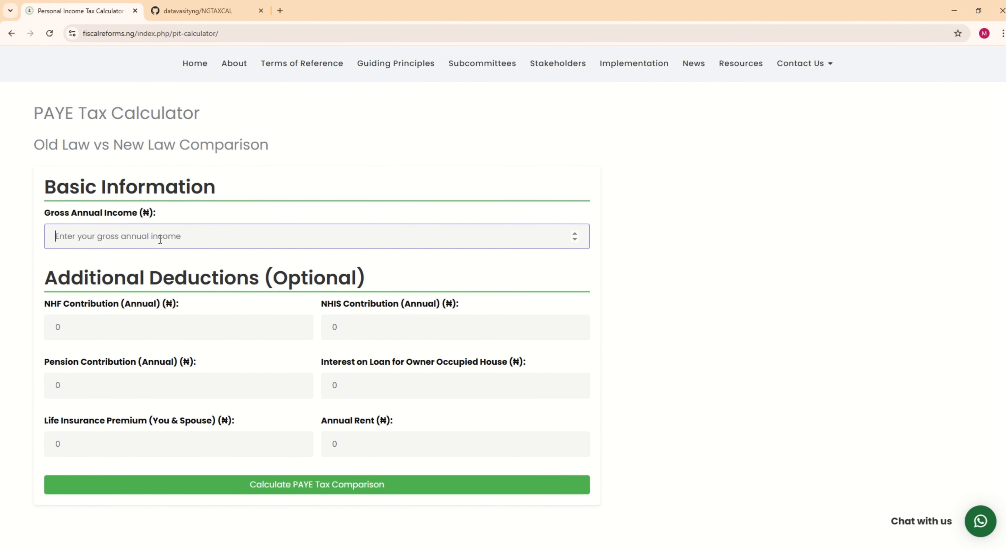
pyautogui.hotkey('alt', 'Tab')
pyautogui.click(287, 168)
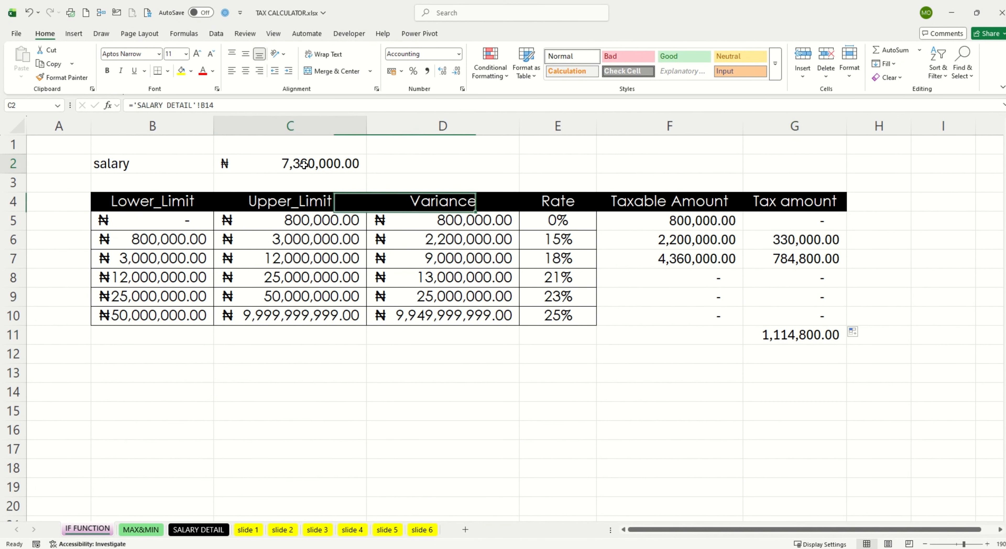
pyautogui.hotkey('alt', 'Tab')
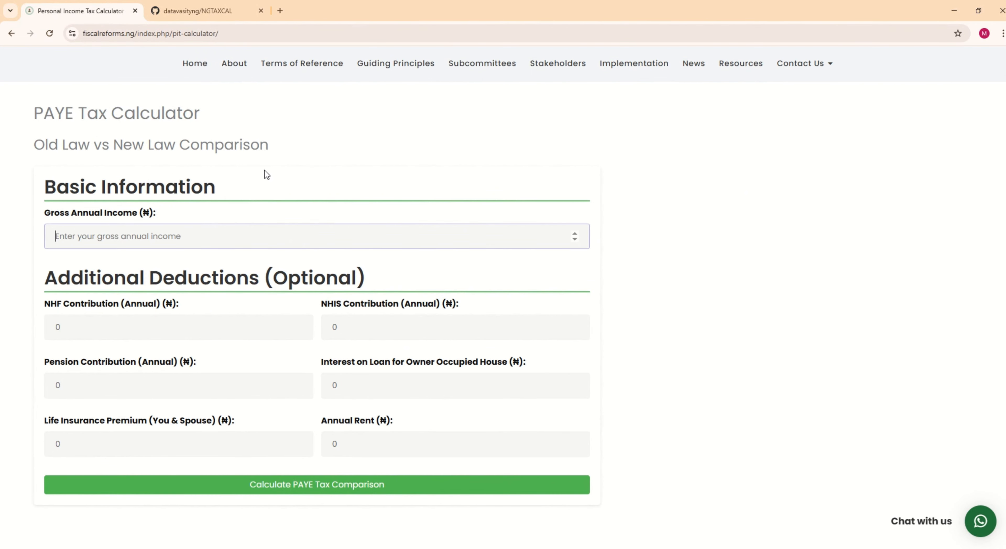
pyautogui.click(135, 234)
pyautogui.write('7')
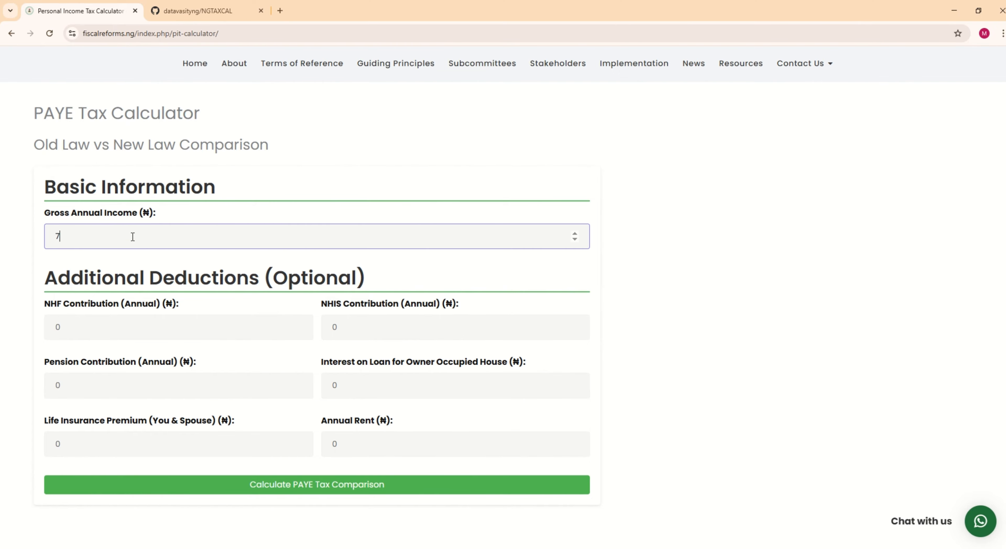
pyautogui.write('360000')
pyautogui.click(330, 154)
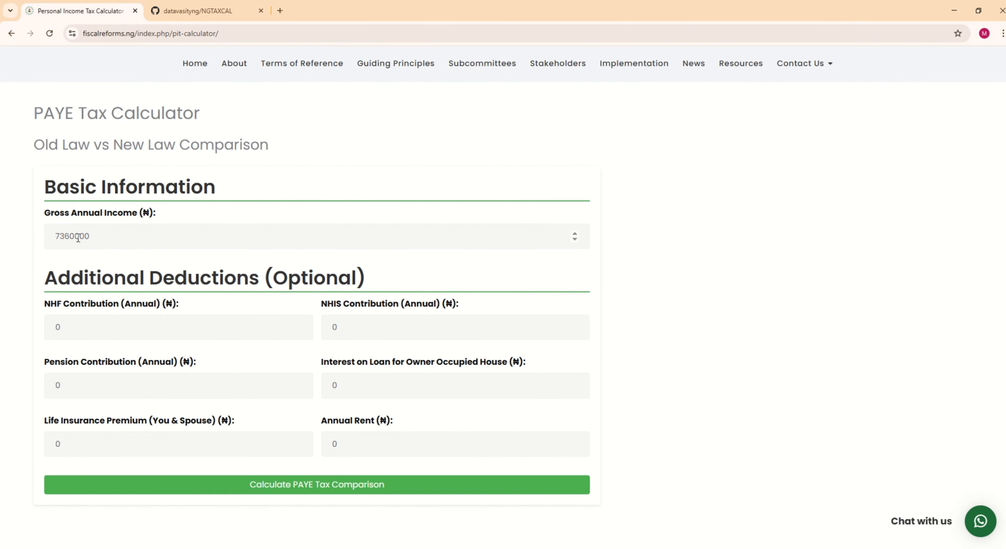
# Step: Calculate the PAYE tax comparison for the entered income
pyautogui.scroll(-5, 92, 229)
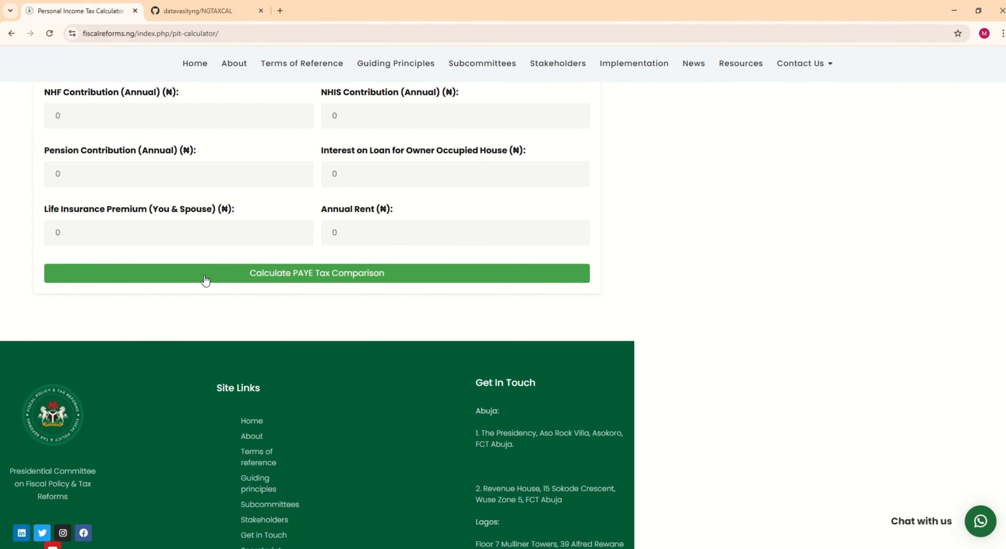
pyautogui.click(206, 280)
pyautogui.scroll(-1, 205, 275)
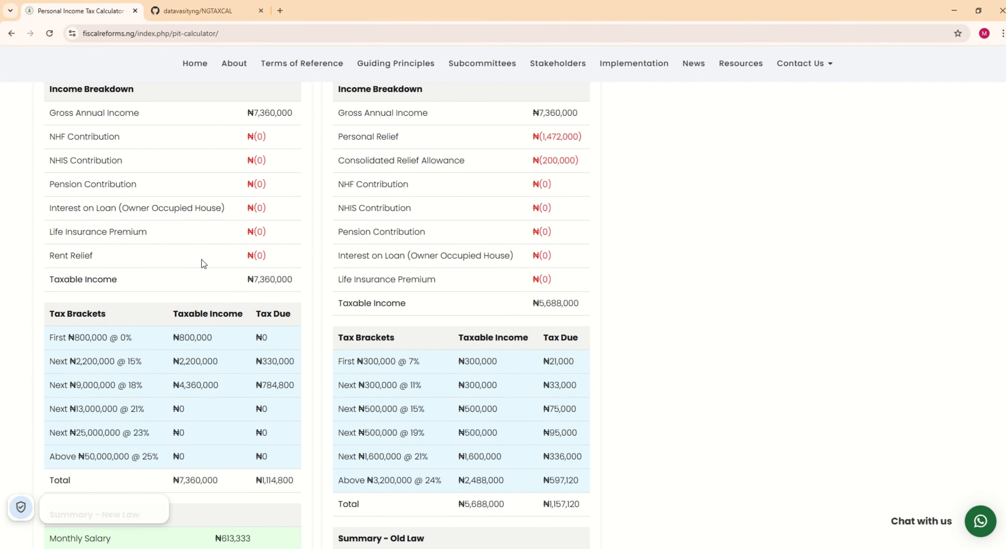
# Step: Examine the new-law total tax due by bracket and return to Excel to compare it with the sheet's total
pyautogui.scroll(-5, 202, 259)
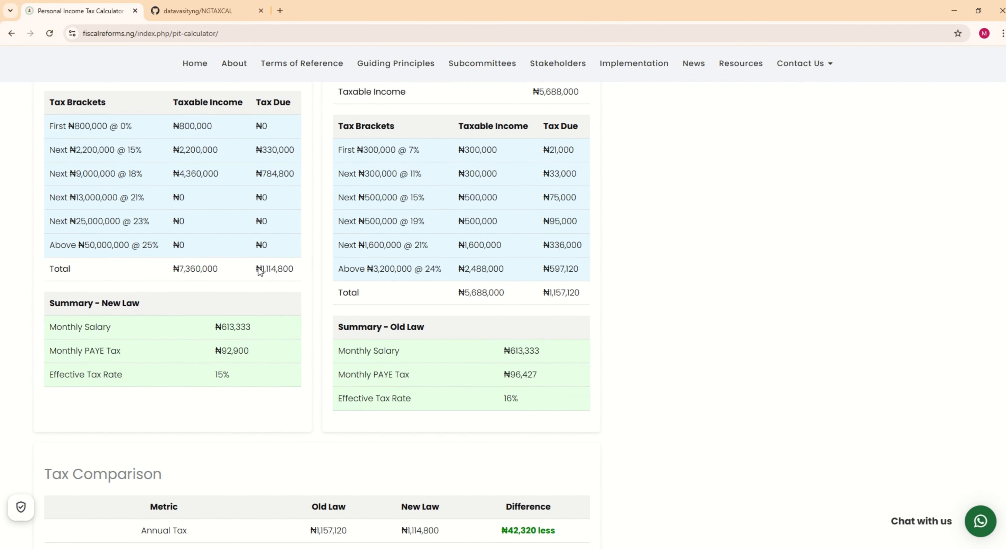
pyautogui.moveTo(262, 269); pyautogui.dragTo(293, 271)
pyautogui.scroll(6, 293, 270)
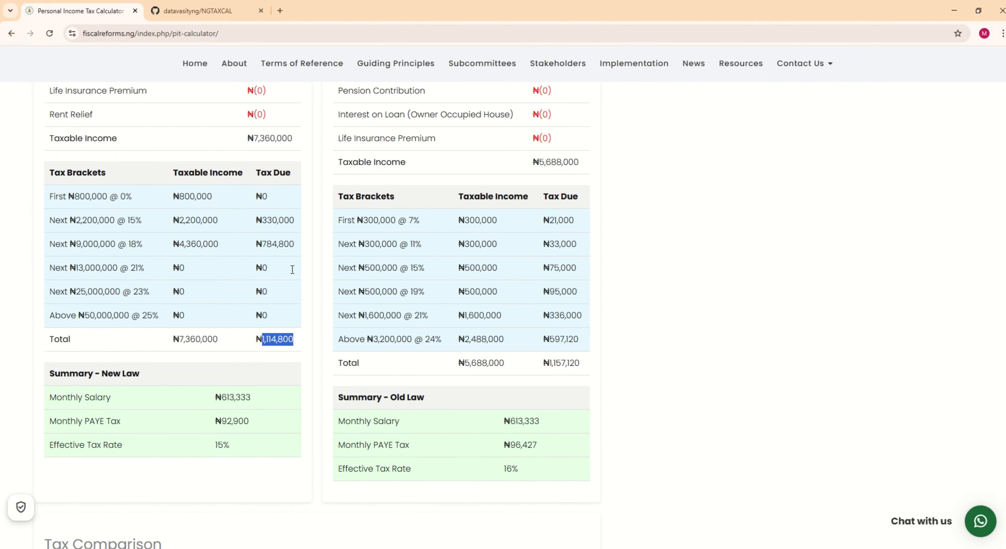
pyautogui.scroll(-4, 273, 382)
pyautogui.hotkey('alt', 'Tab')
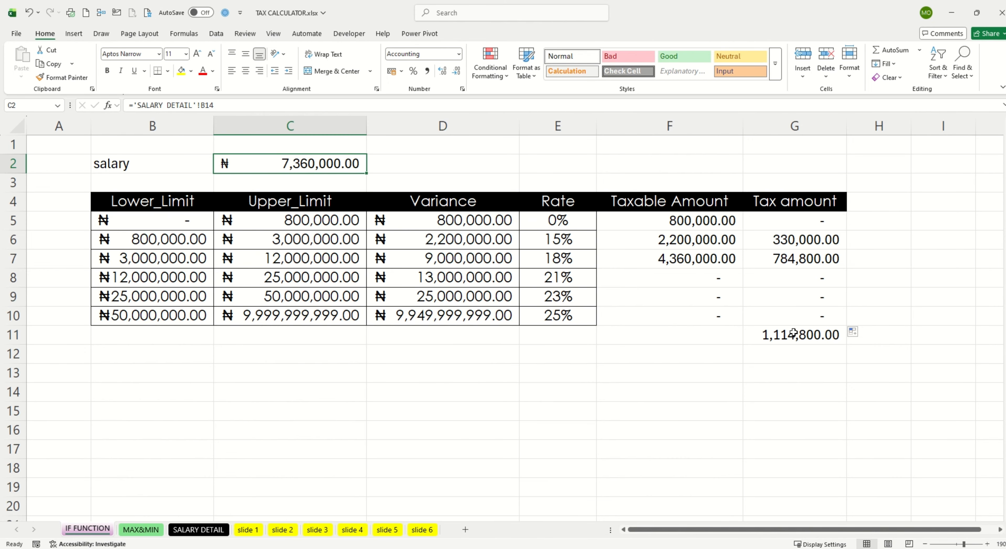
# Step: On the MAX&MIN sheet, enter =MIN(J5:J8) in J10 to return the smallest number of the sample list
pyautogui.click(153, 528)
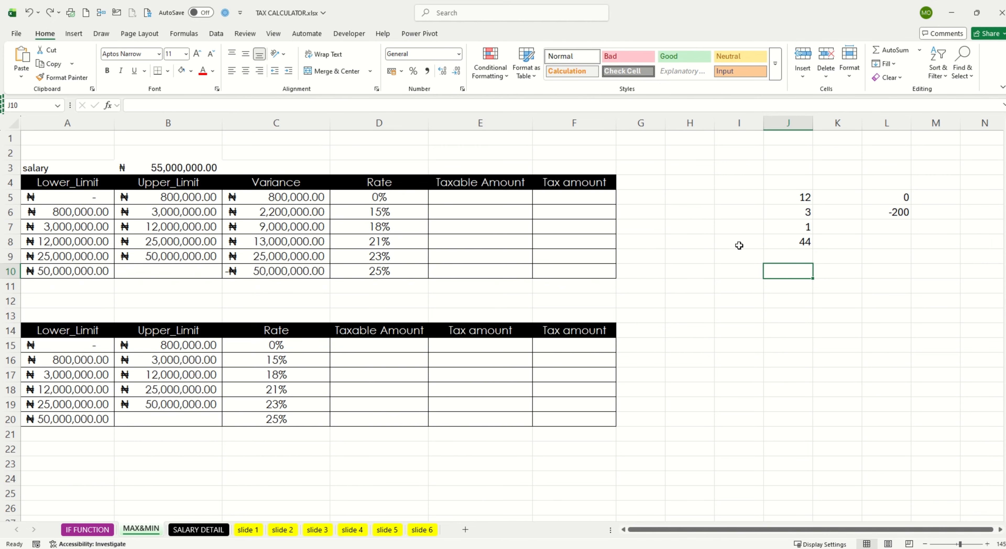
pyautogui.write('=MI')
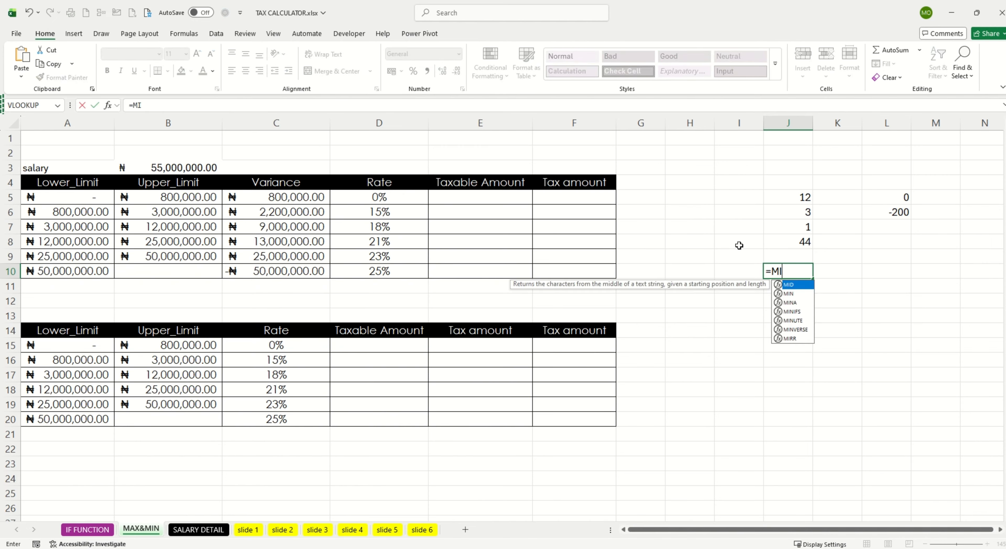
pyautogui.write('N(')
pyautogui.moveTo(791, 193); pyautogui.dragTo(799, 244)
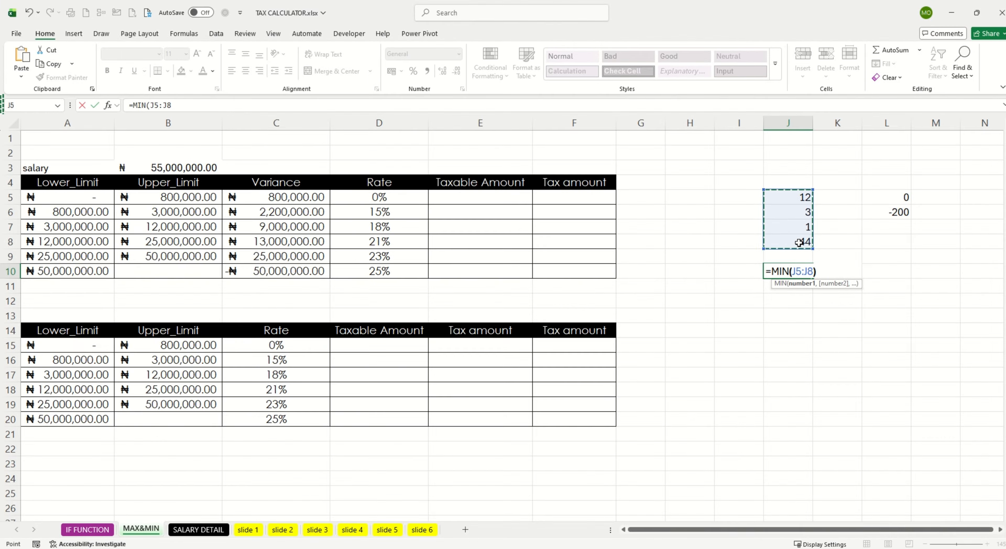
pyautogui.press('Return')
pyautogui.click(800, 225)
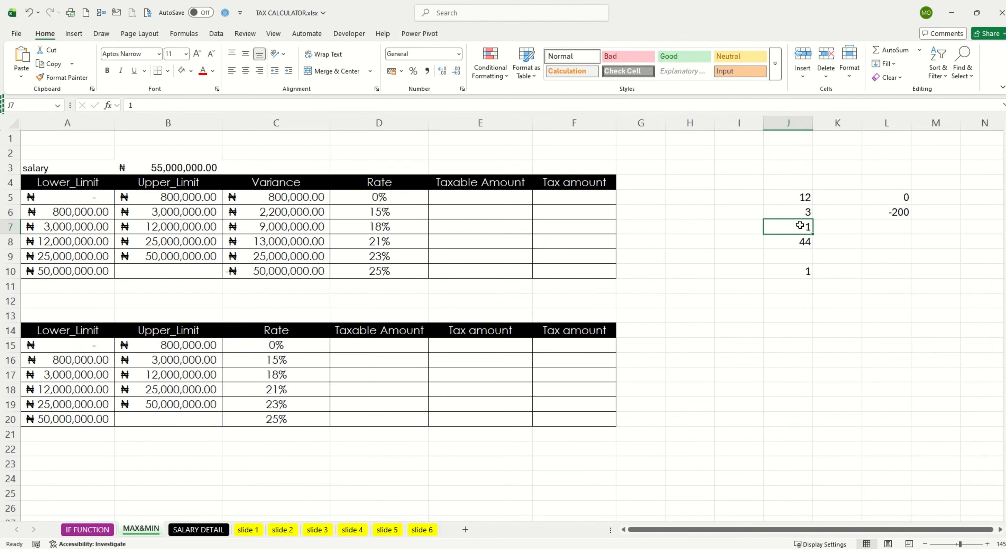
# Step: Enter =MAX(L5:L6) in L8 to return the larger of the two sample numbers
pyautogui.click(893, 240)
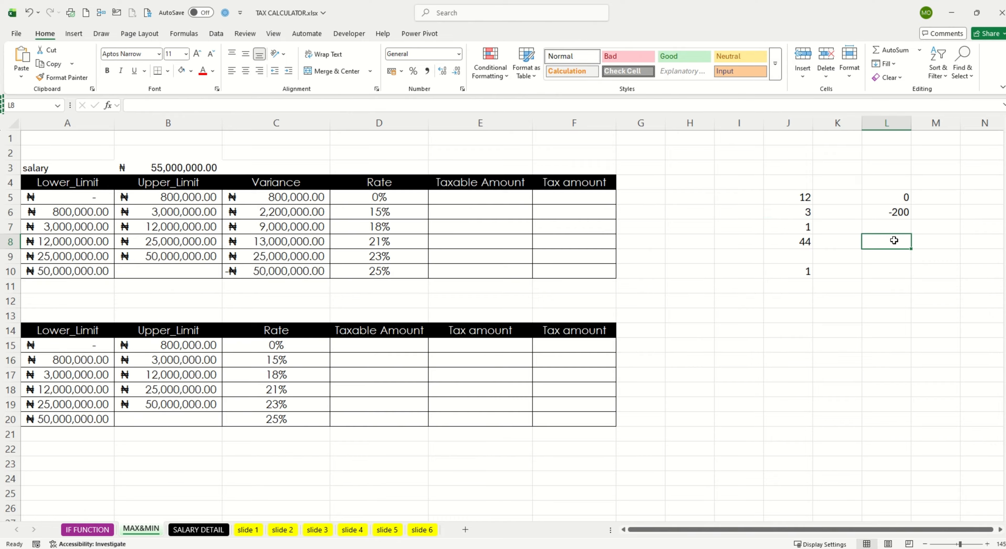
pyautogui.write('=M')
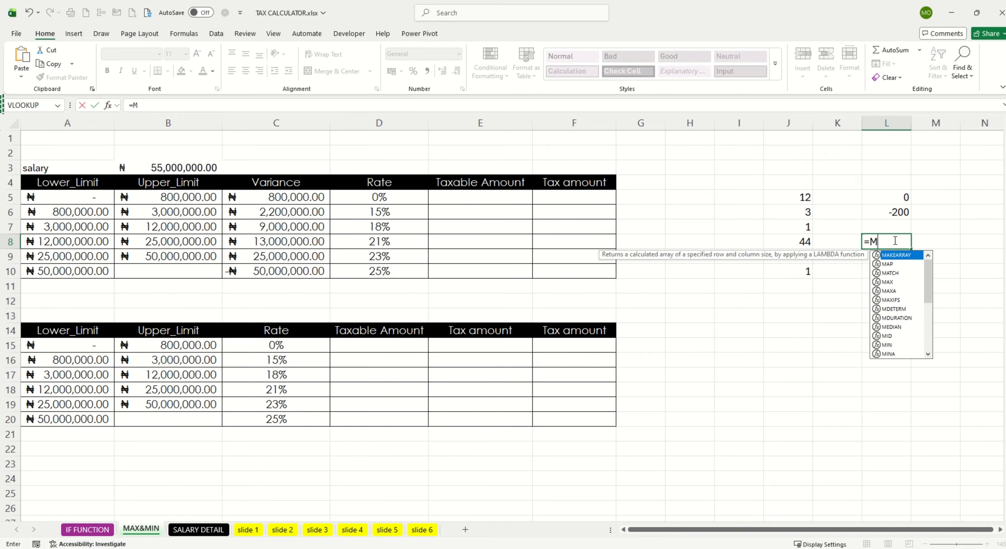
pyautogui.write('AX(')
pyautogui.moveTo(903, 197); pyautogui.dragTo(902, 211)
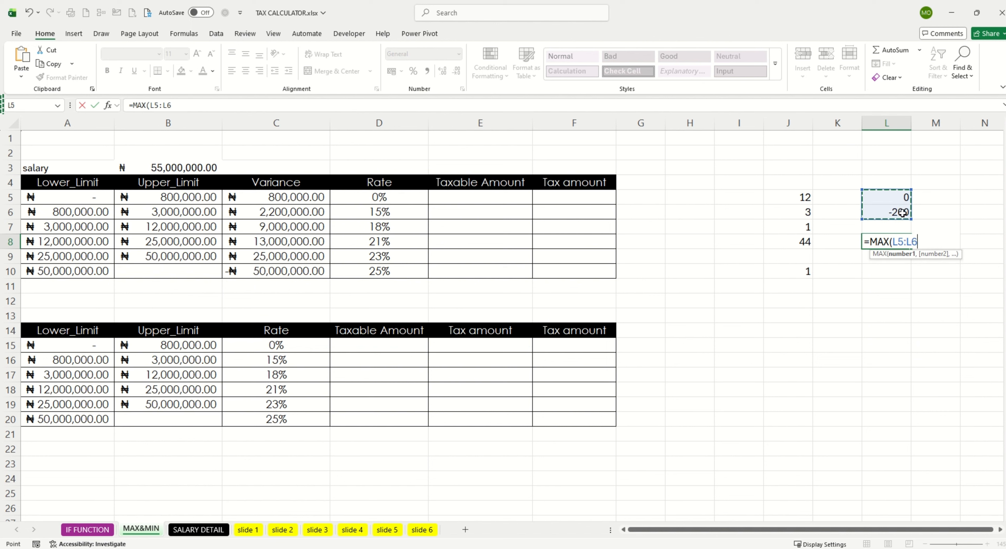
pyautogui.press('Return')
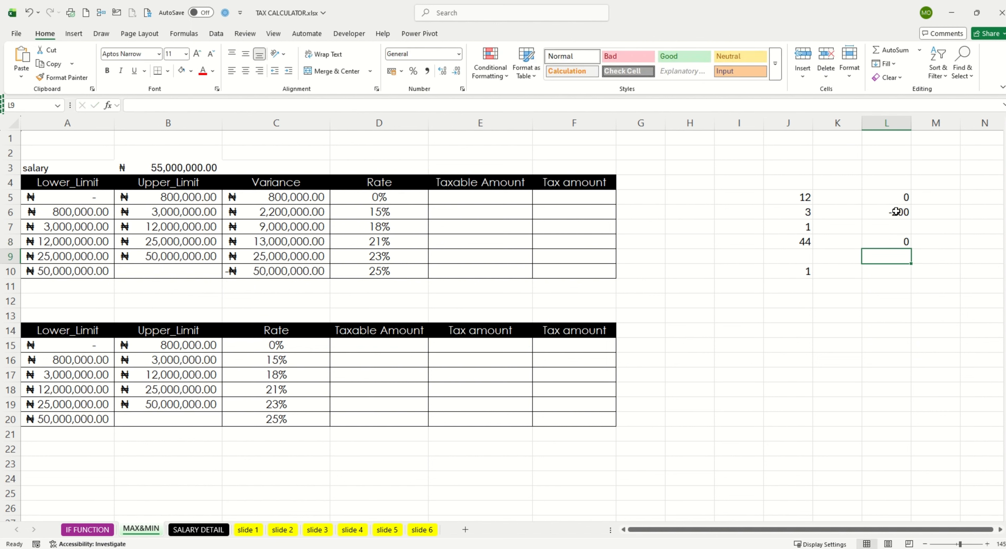
# Step: Enter =MIN(4,8,9) in K12 as a MIN example with directly listed numbers
pyautogui.click(827, 302)
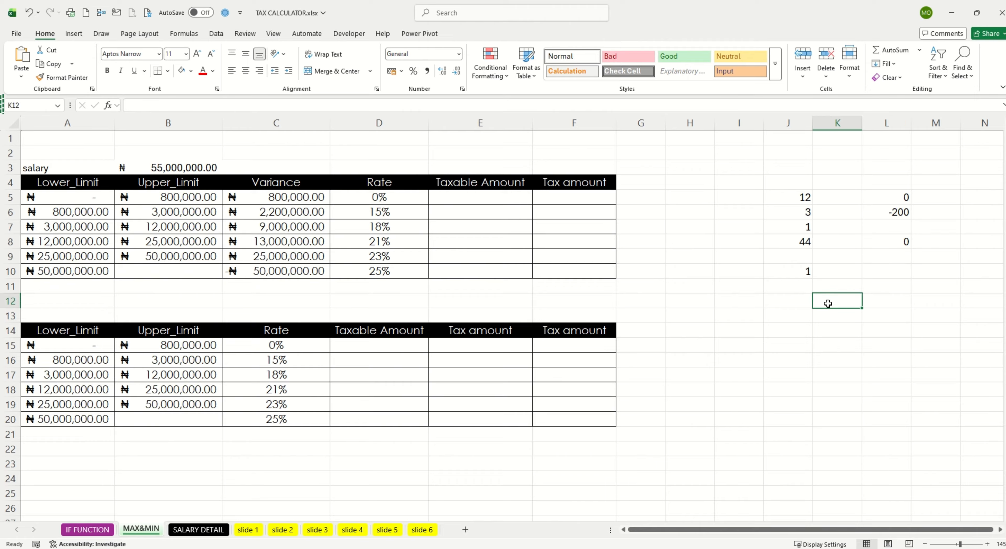
pyautogui.write('=')
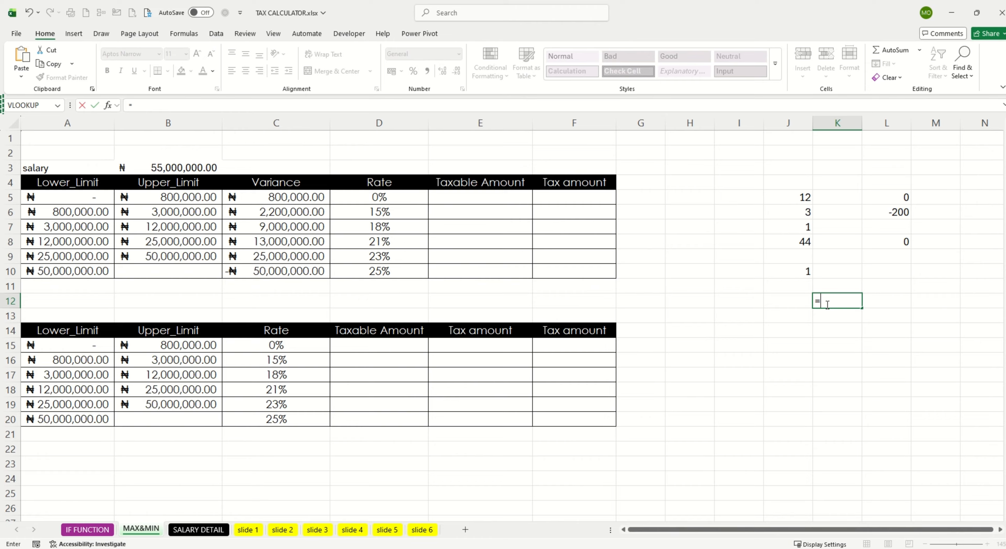
pyautogui.write('MIN(')
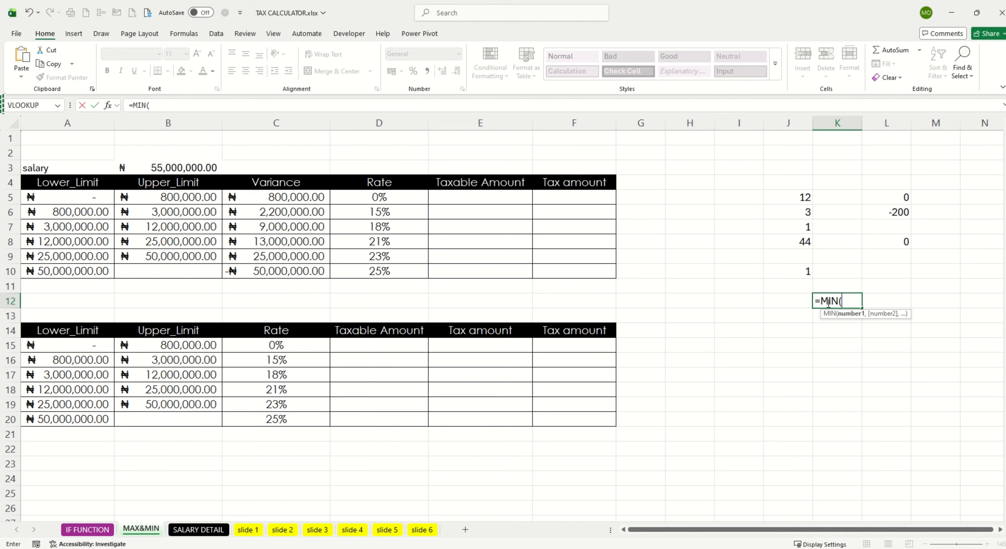
pyautogui.write('4,8,')
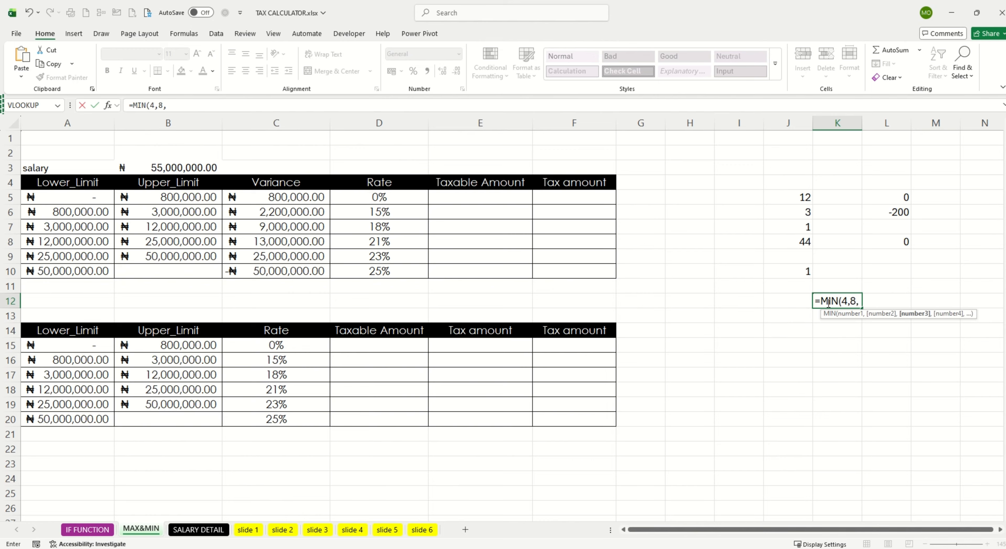
pyautogui.write('9)')
pyautogui.press('Return')
pyautogui.click(840, 303)
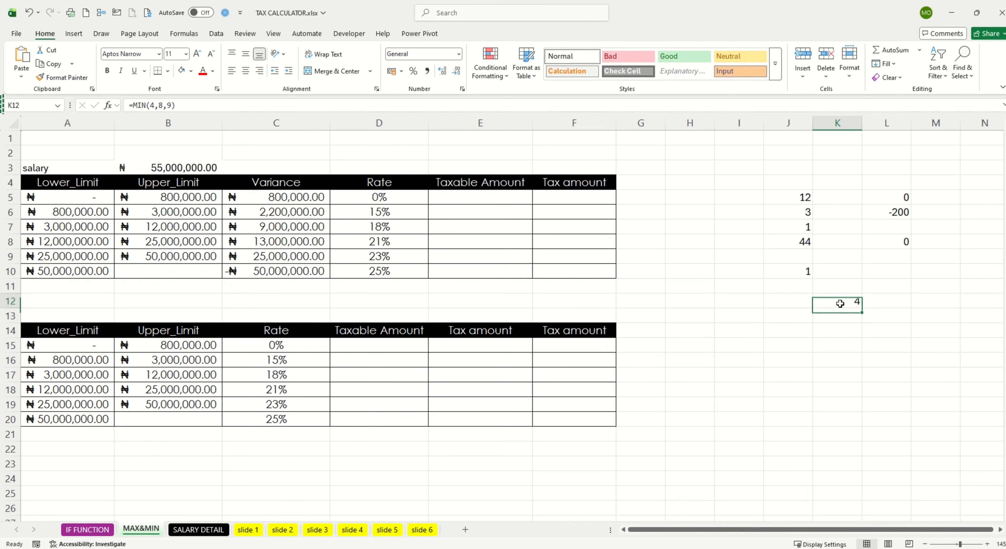
pyautogui.doubleClick(840, 304)
pyautogui.moveTo(803, 195); pyautogui.dragTo(804, 239)
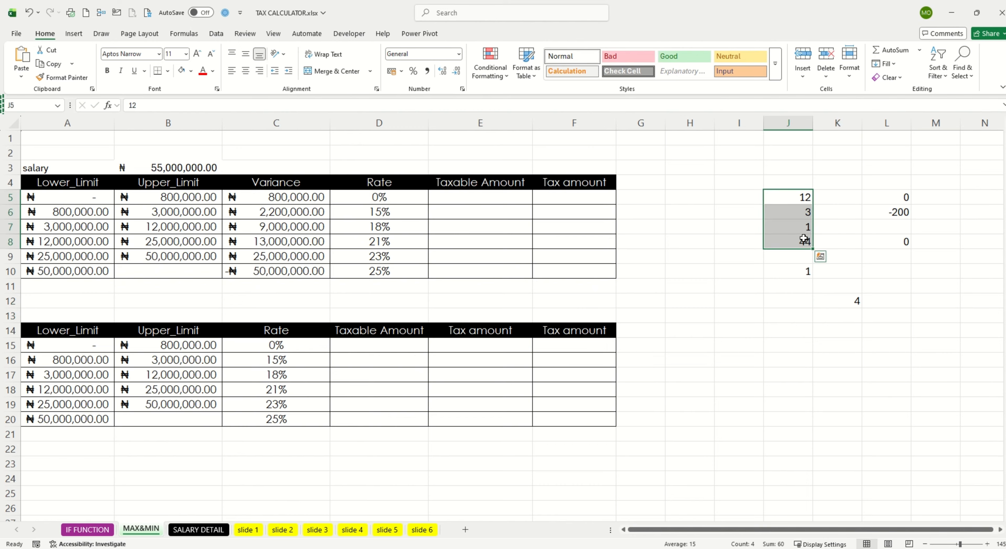
pyautogui.click(515, 339)
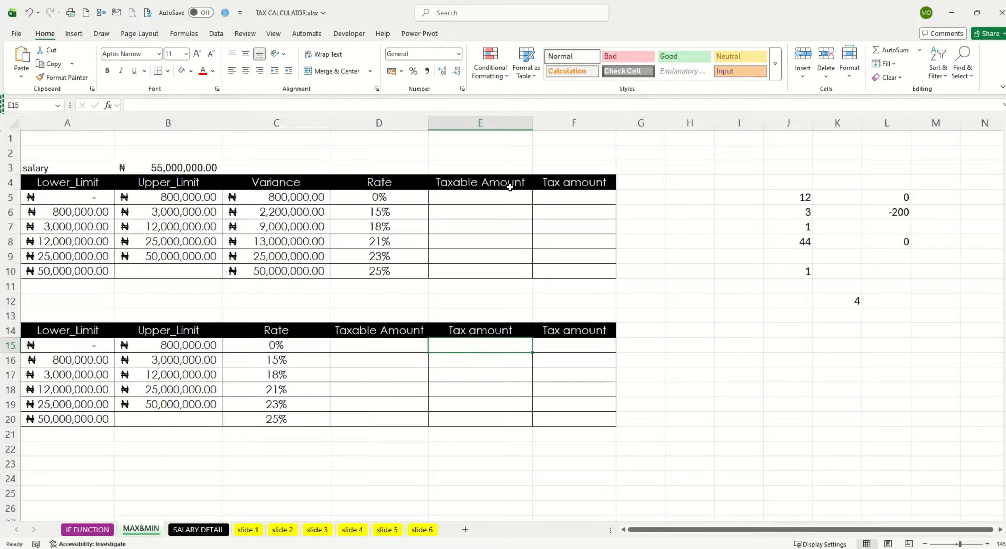
# Step: Link the salary in B3 of the MAX&MIN sheet to the taxable income in B14 of the SALARY DETAIL sheet
pyautogui.click(497, 194)
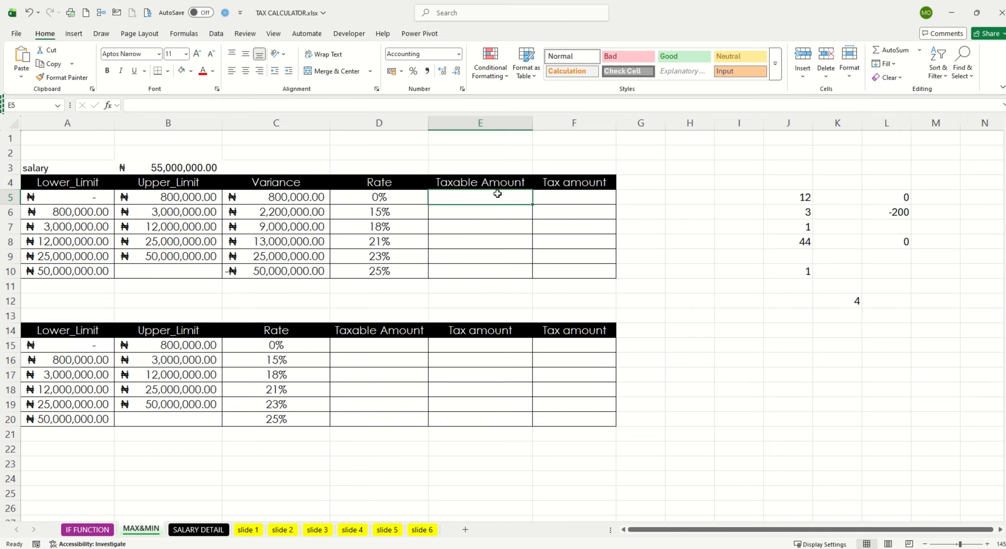
pyautogui.click(198, 169)
pyautogui.write('=')
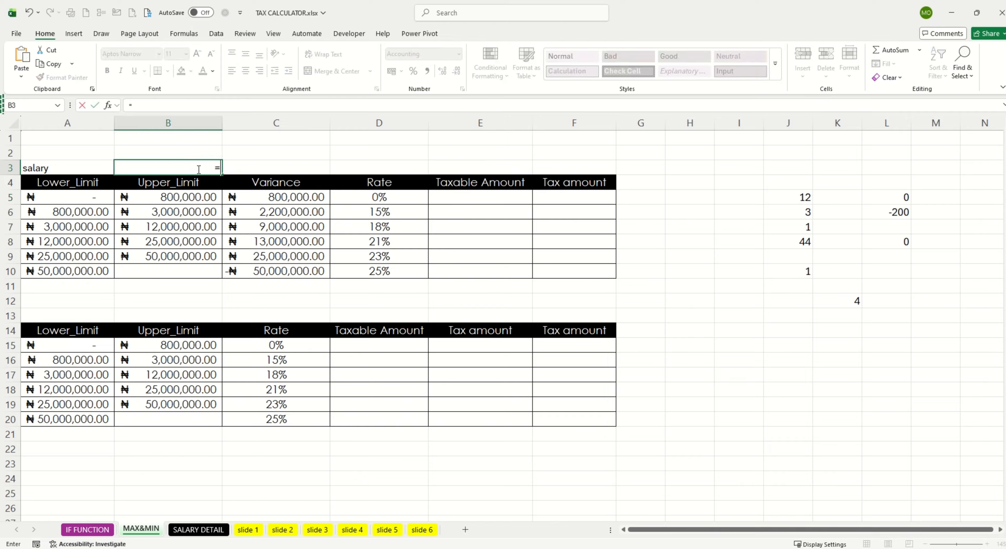
pyautogui.click(200, 529)
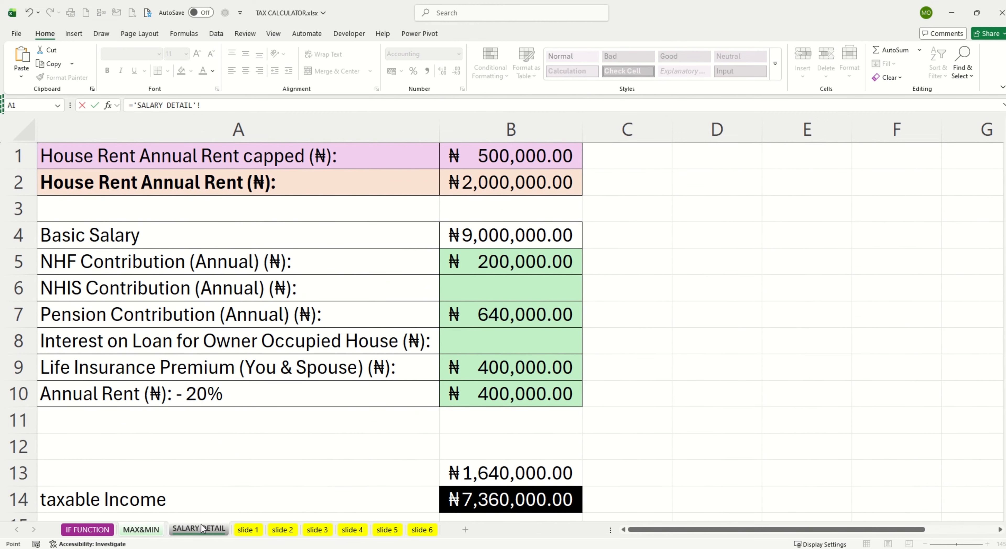
pyautogui.click(489, 499)
pyautogui.press('Return')
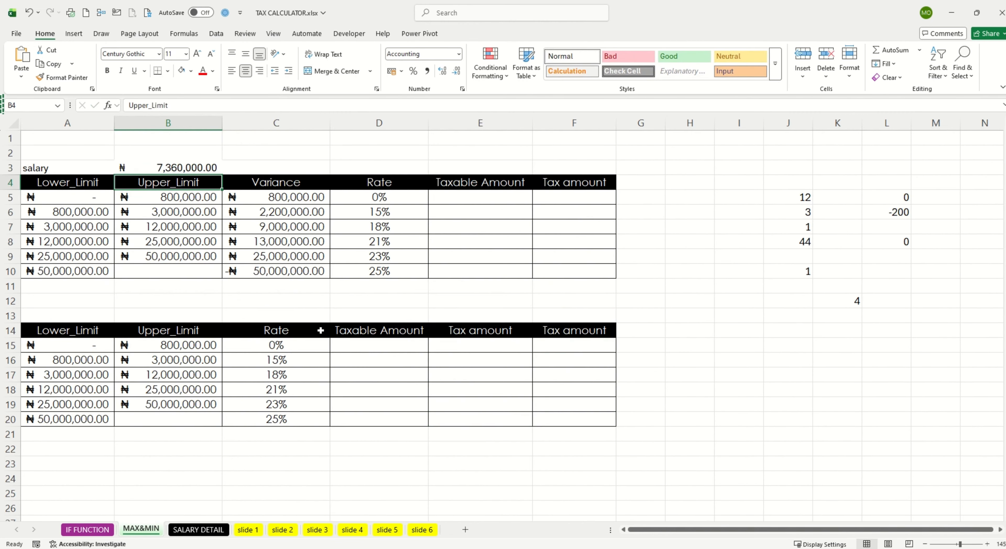
# Step: Set the missing upper limit of the 25% band in B10 to 999999999
pyautogui.click(181, 266)
pyautogui.write('9')
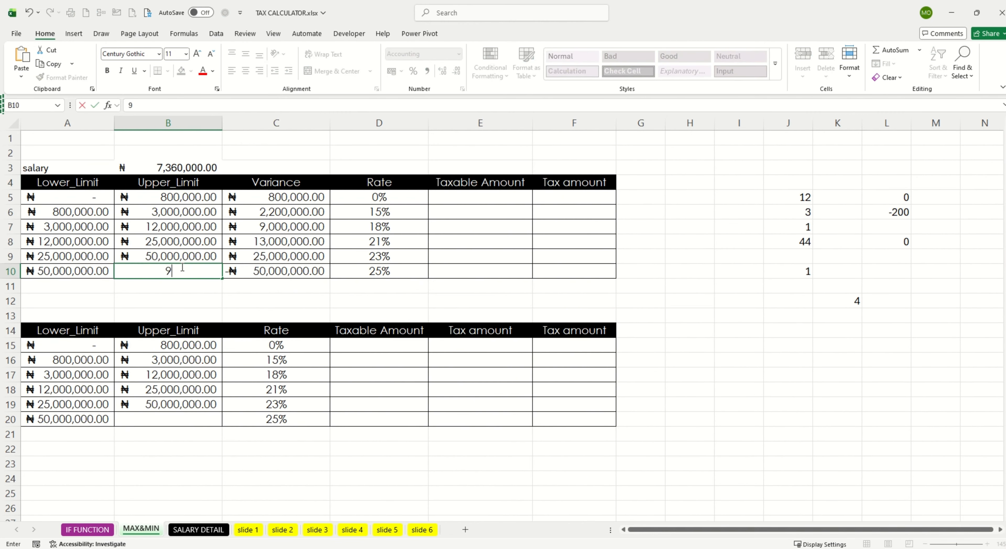
pyautogui.write('99,999,9999999999')
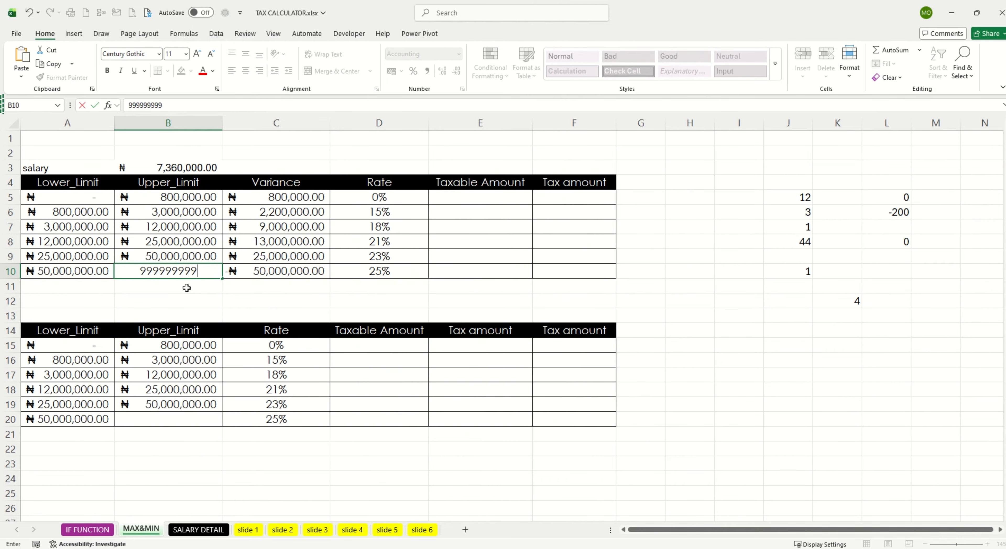
pyautogui.click(191, 303)
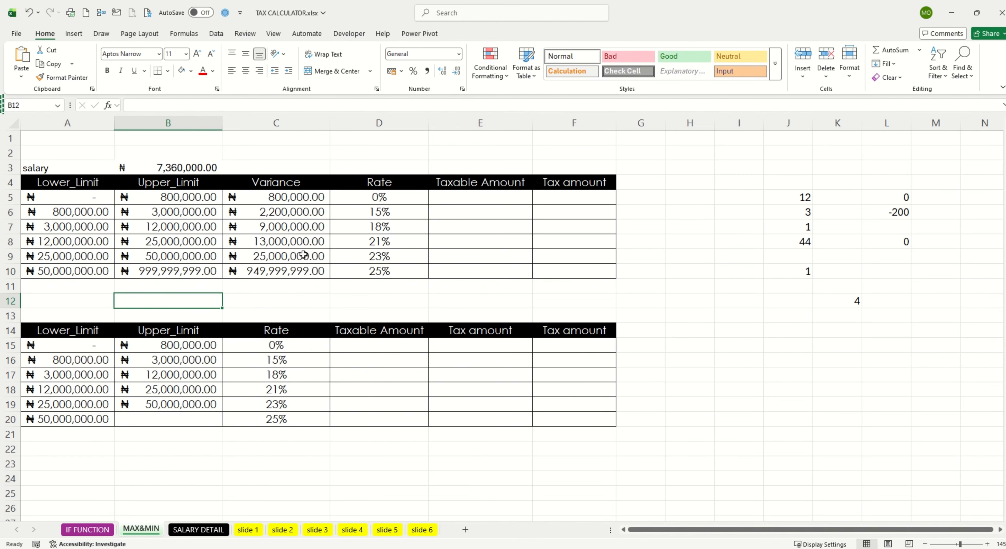
# Step: Enter =MIN(B3,C5) in E5 to return the taxable amount of the 0% band
pyautogui.click(480, 197)
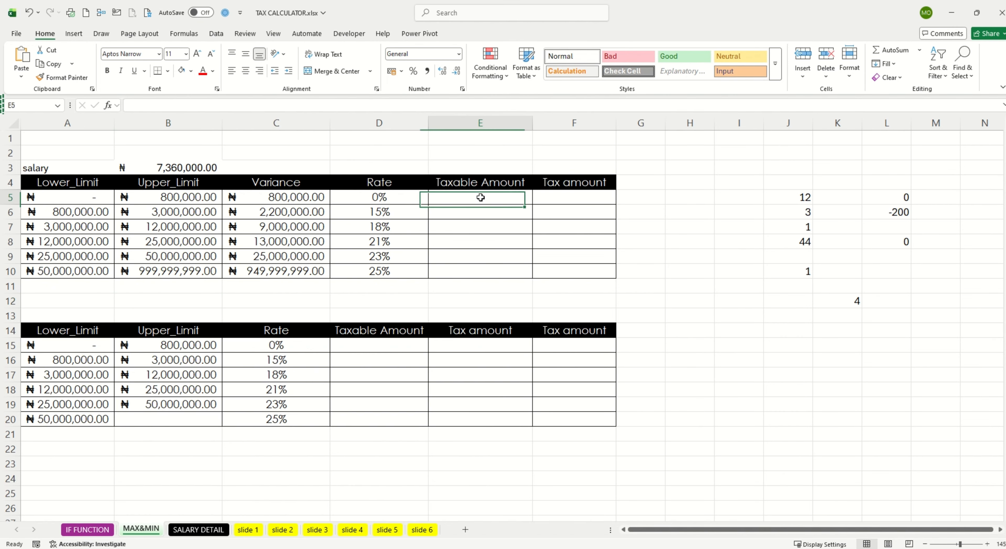
pyautogui.write('=')
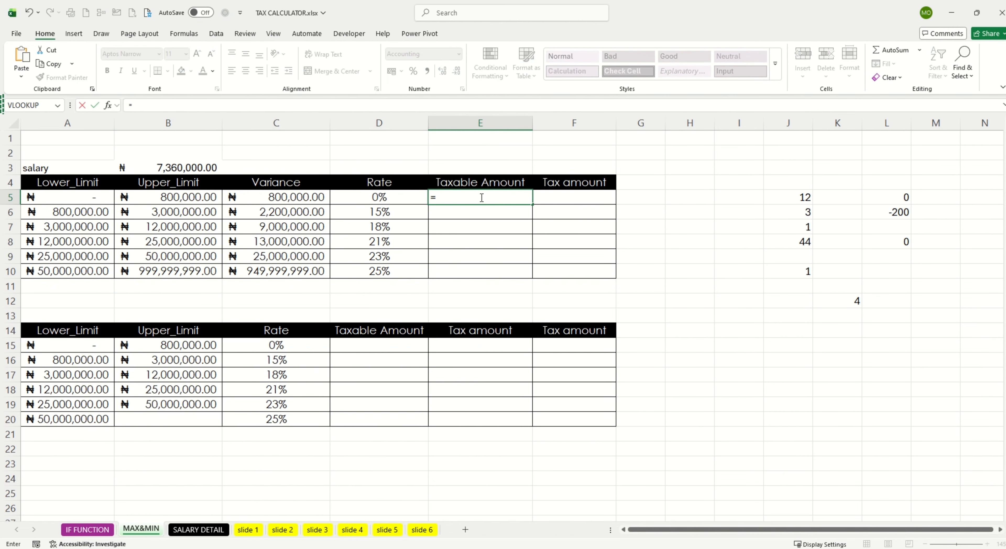
pyautogui.write('MIN(')
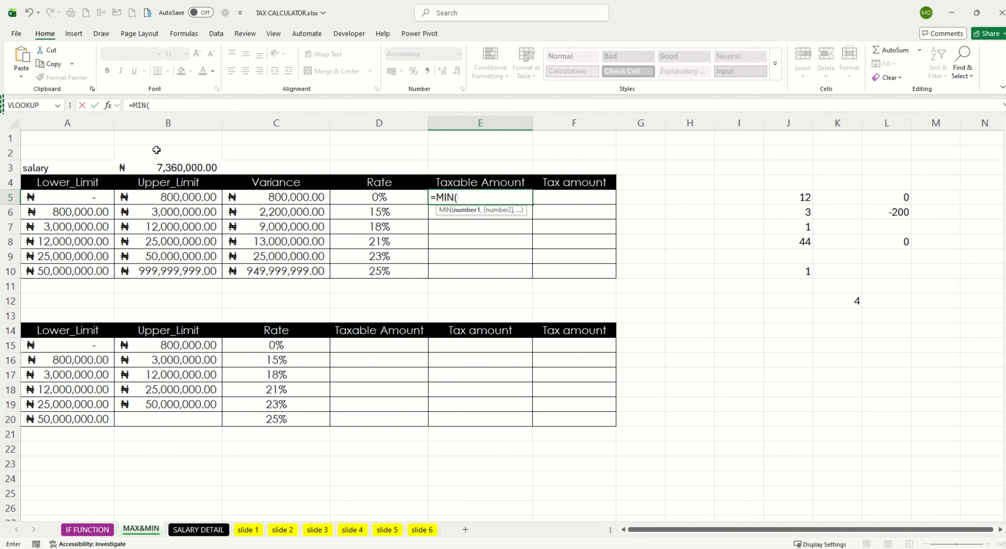
pyautogui.click(196, 168)
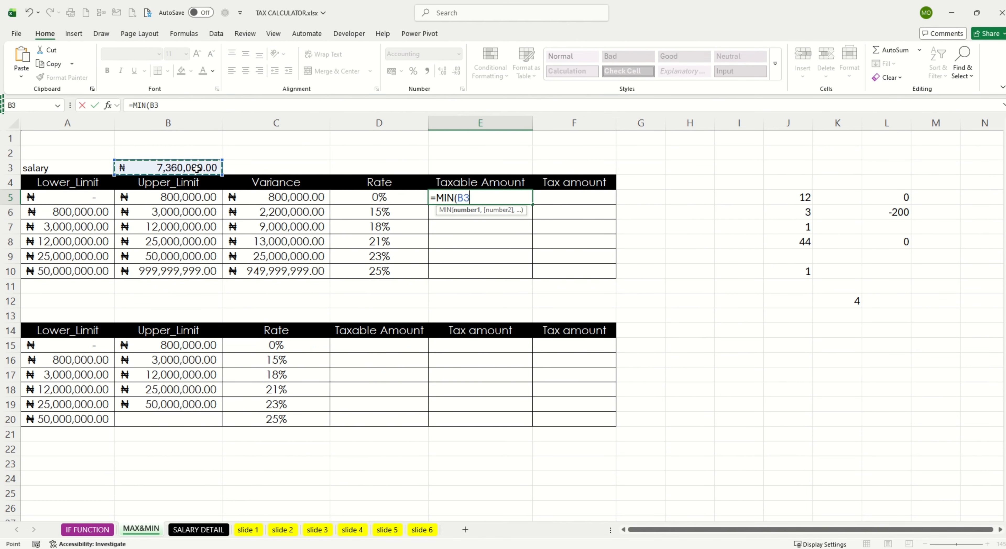
pyautogui.write(',')
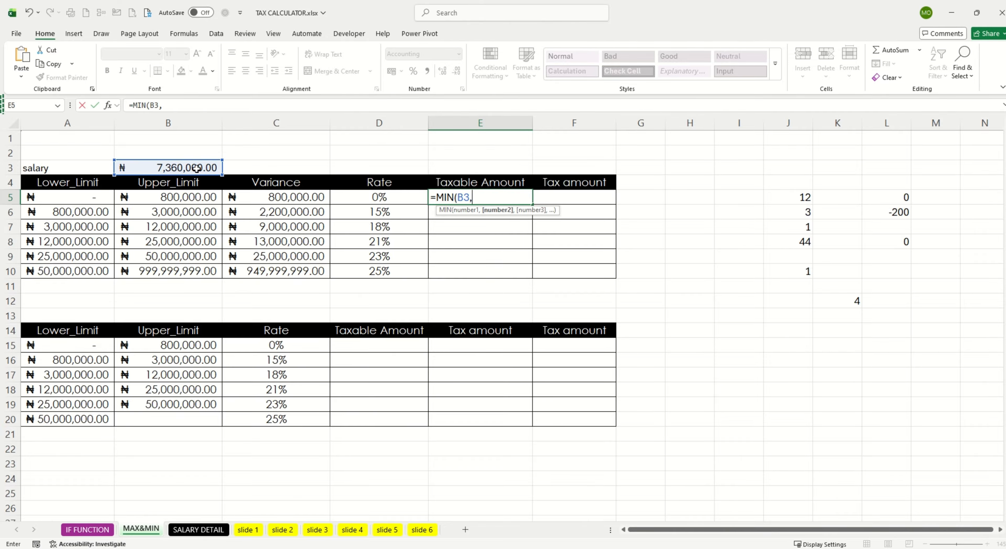
pyautogui.click(266, 199)
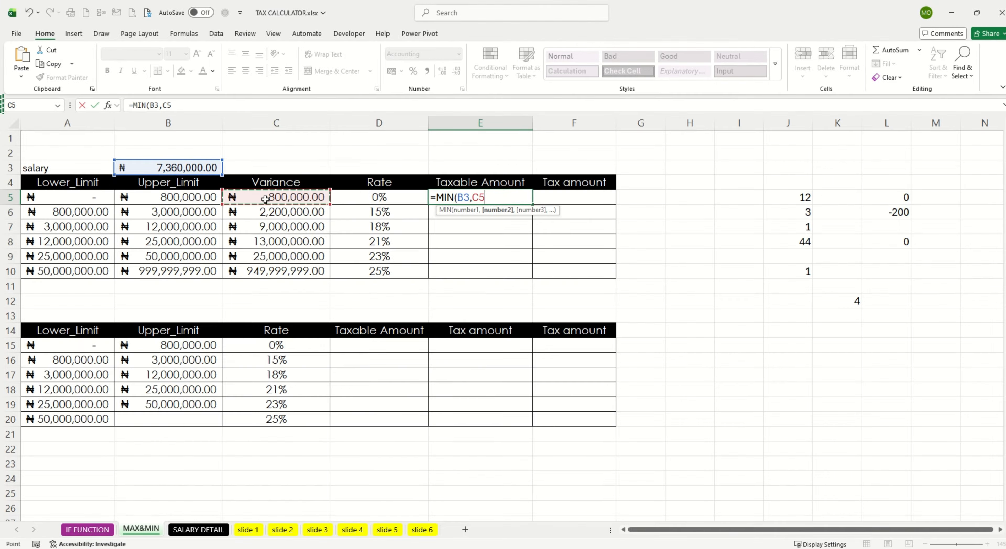
pyautogui.write(')')
pyautogui.press('Return')
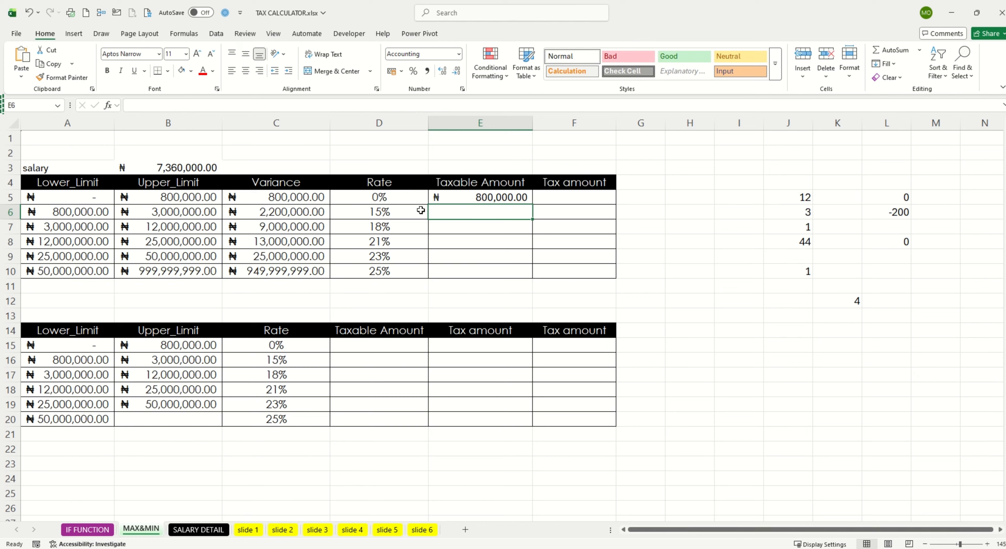
# Step: Enter =MIN(C6,(B3-E5)) in E6 for the 15% band's taxable amount and review both of its arguments
pyautogui.write('=')
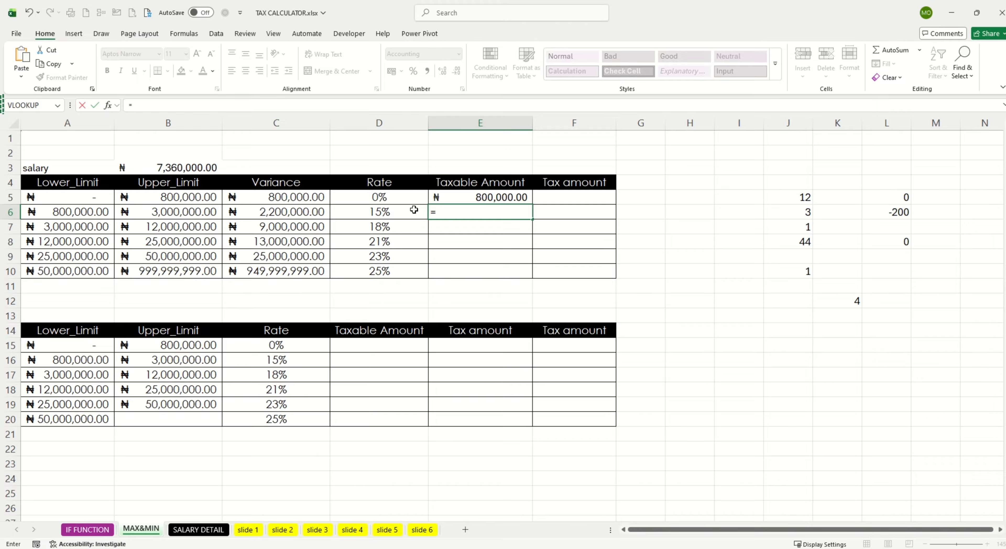
pyautogui.write('MIN(')
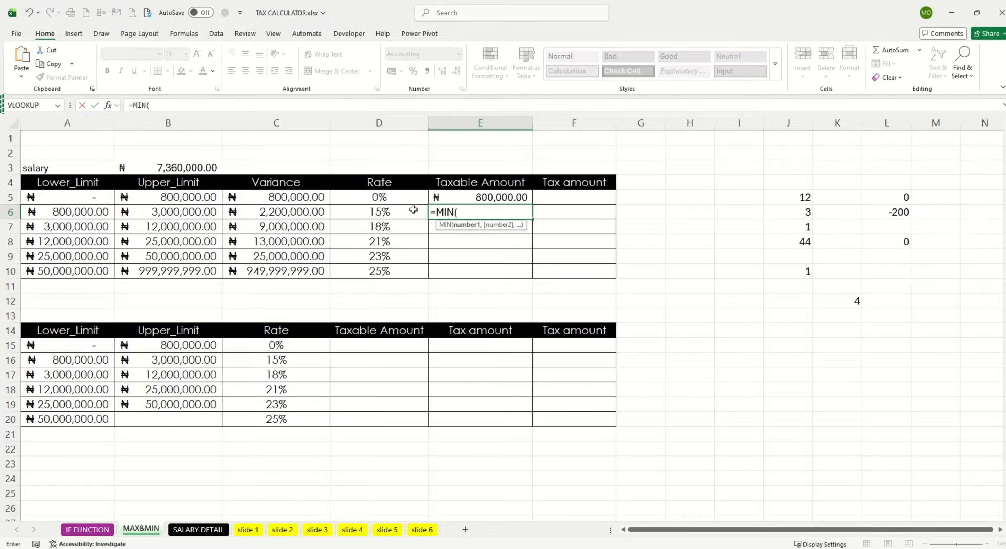
pyautogui.click(302, 211)
pyautogui.write(',(')
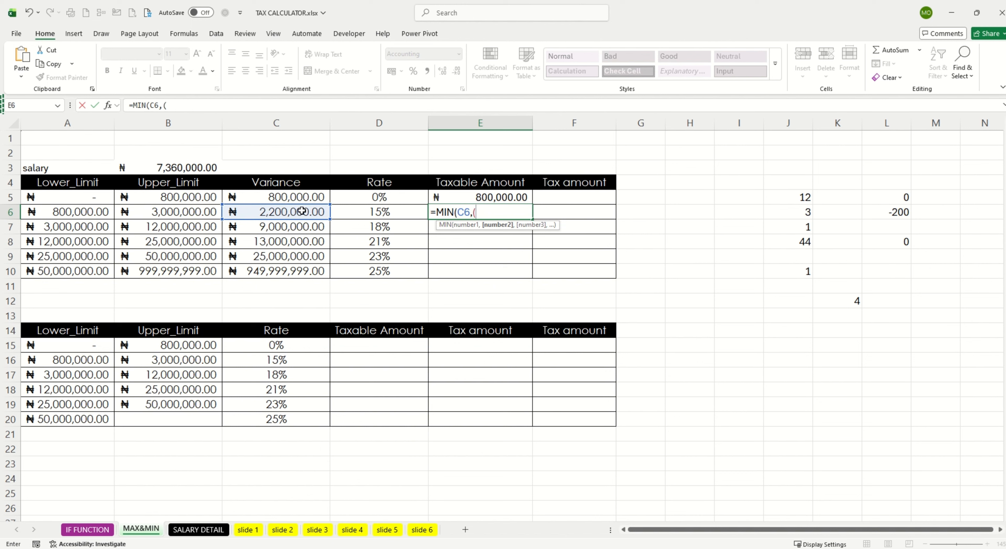
pyautogui.click(199, 168)
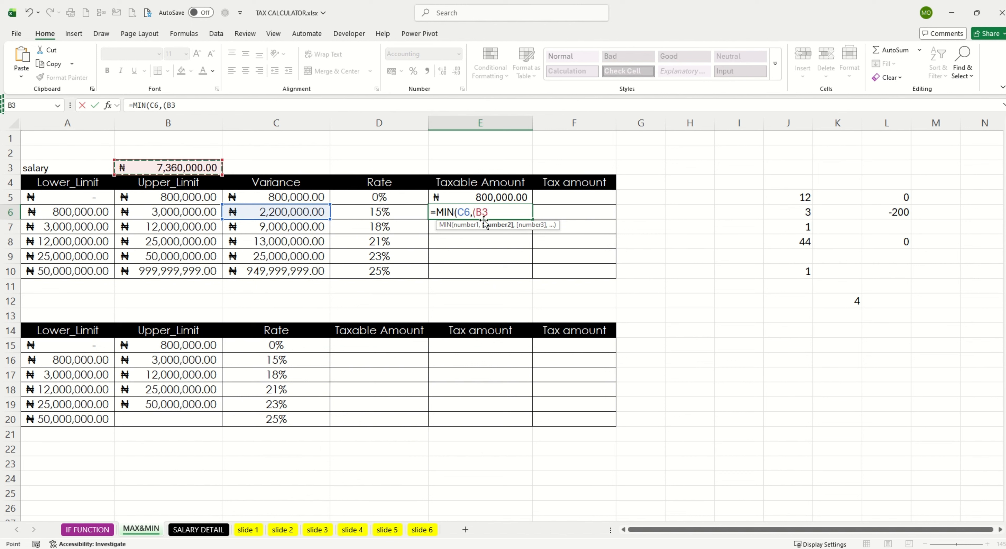
pyautogui.write('-')
pyautogui.click(478, 194)
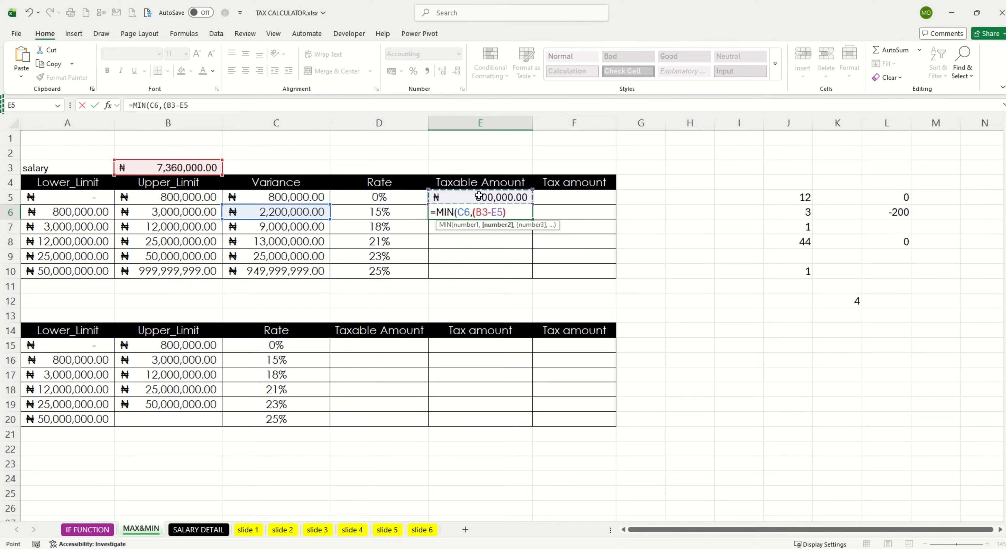
pyautogui.write(')')
pyautogui.press('Return')
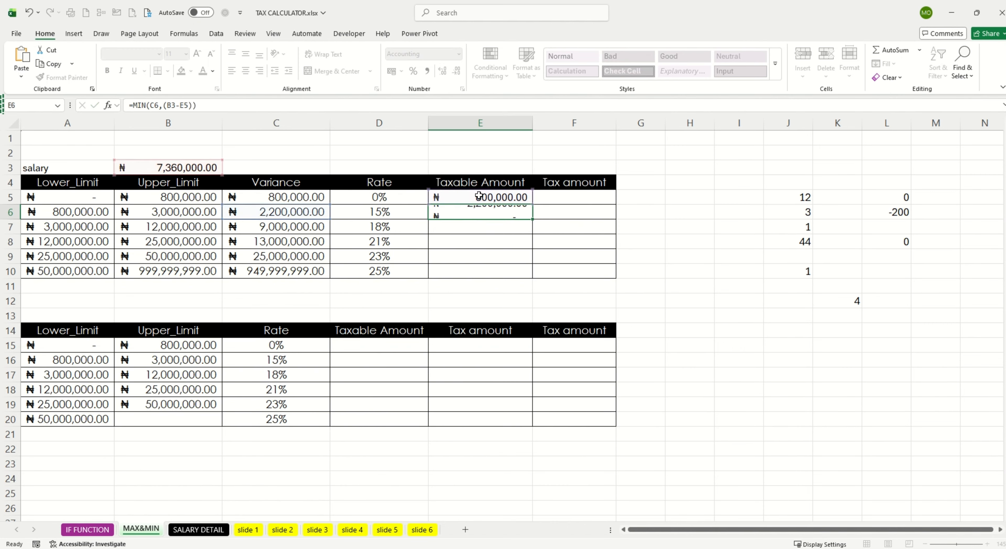
pyautogui.doubleClick(503, 211)
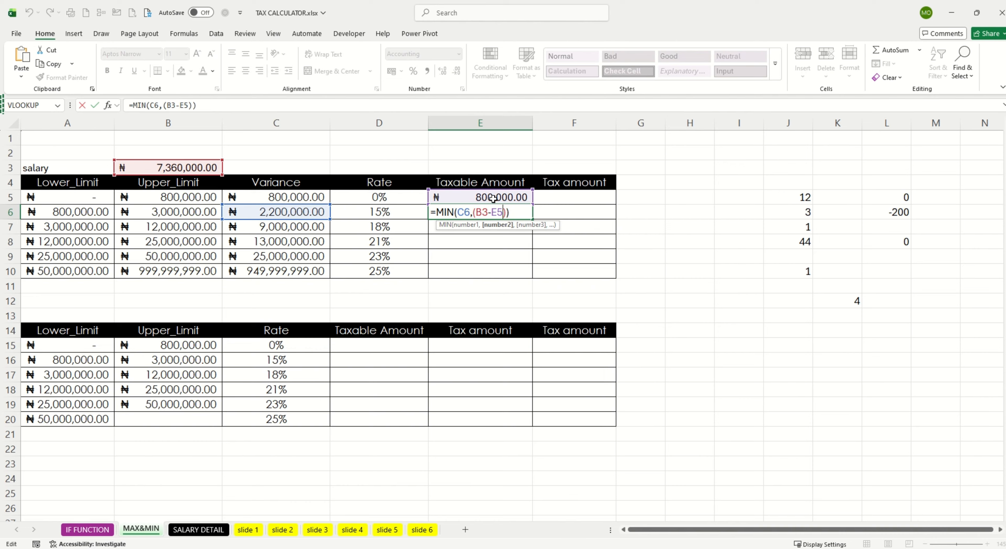
pyautogui.doubleClick(461, 211)
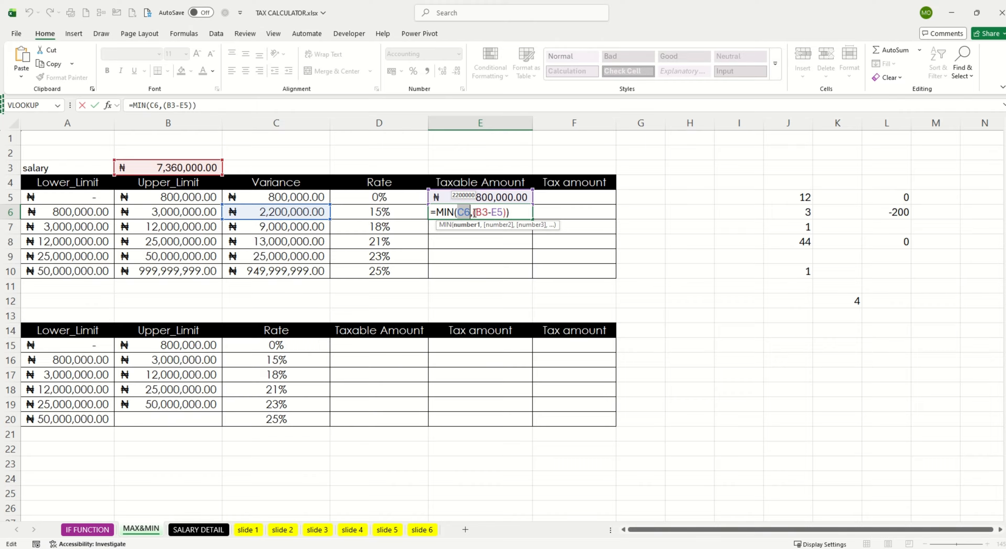
pyautogui.moveTo(476, 212); pyautogui.dragTo(497, 212)
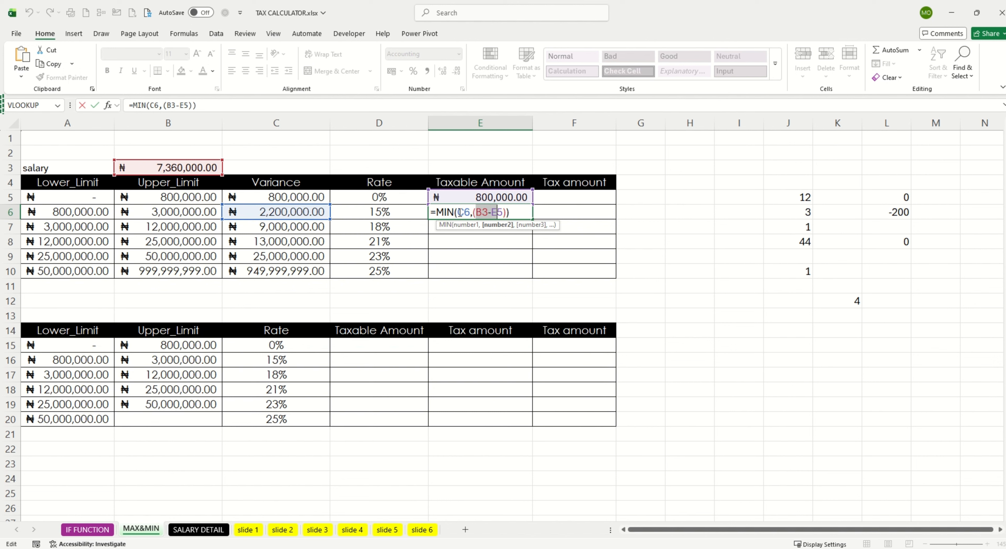
pyautogui.press('Return')
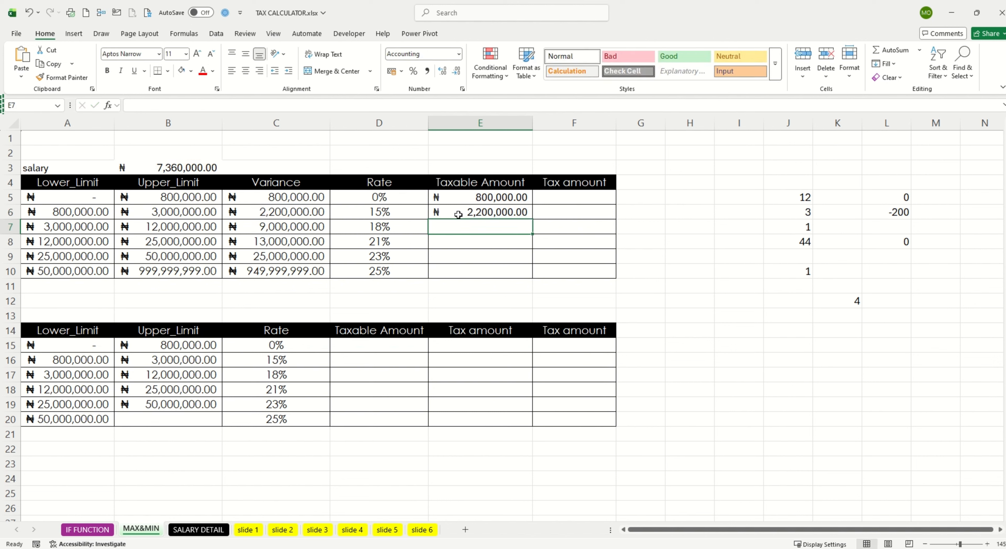
# Step: Enter =MIN(C7,(B3-E6-E5)) in E7 to return the taxable amount of the 18% band
pyautogui.write('=')
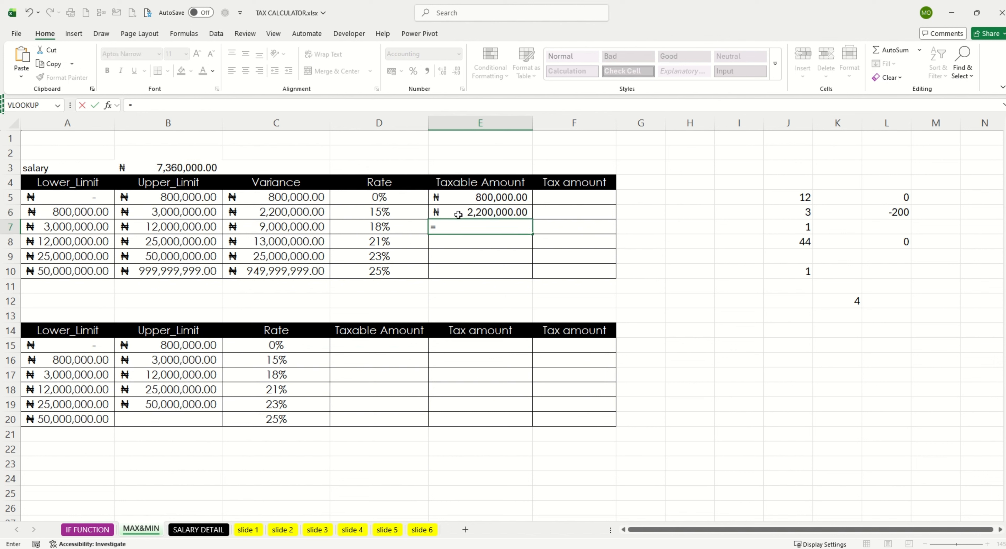
pyautogui.write('MIN')
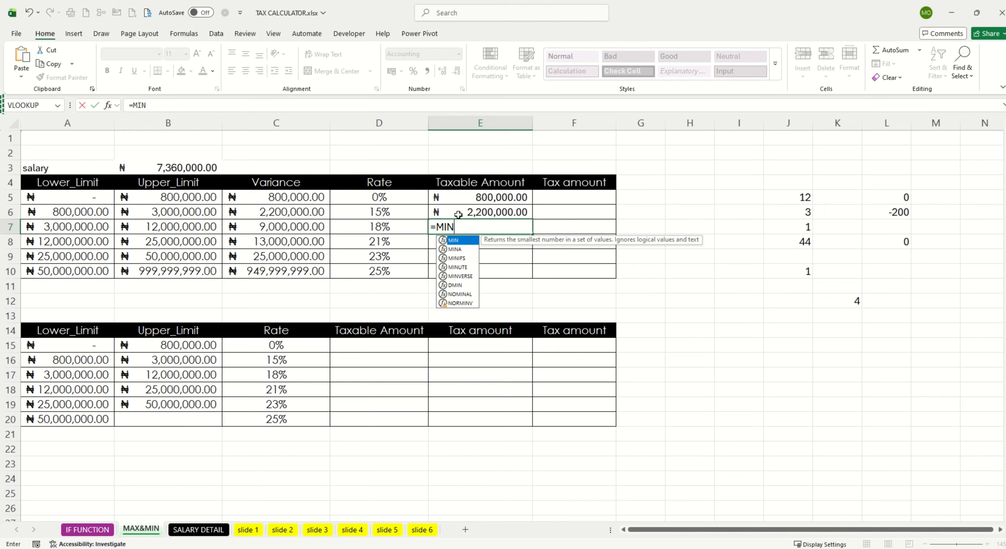
pyautogui.write('(')
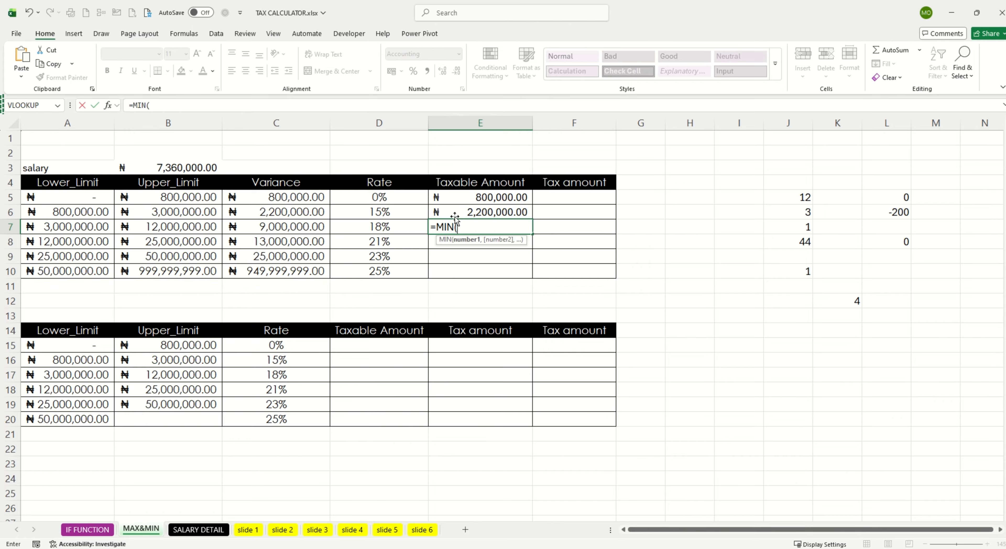
pyautogui.click(305, 224)
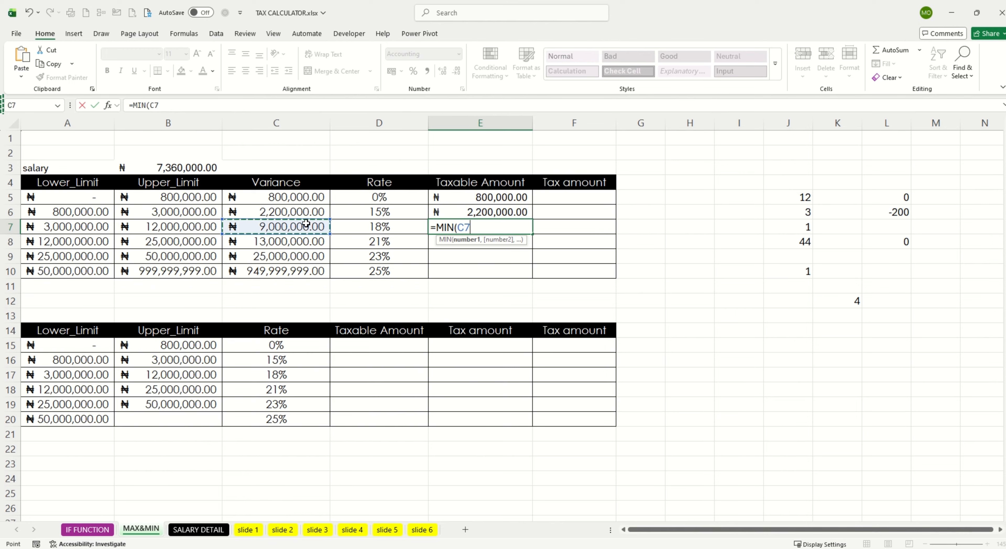
pyautogui.write(',(')
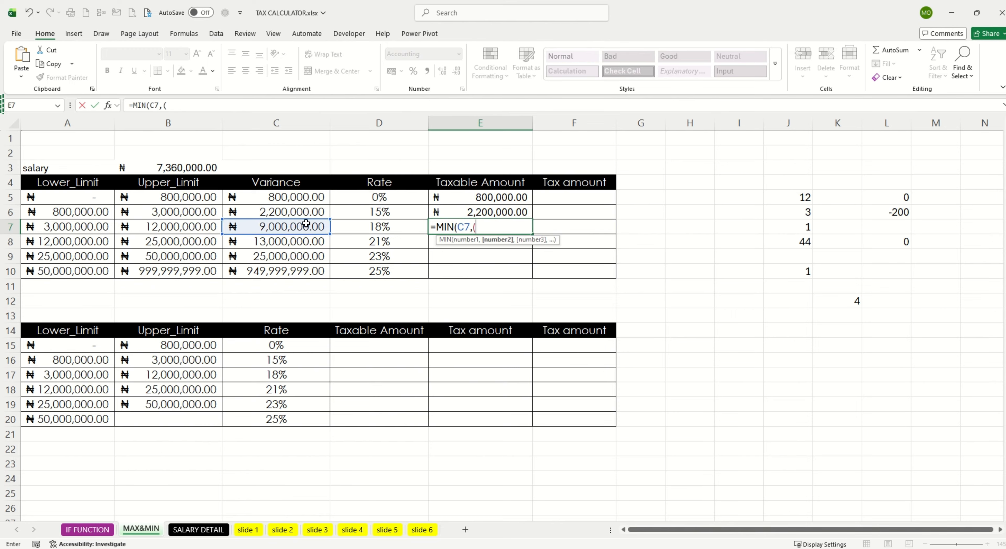
pyautogui.click(193, 167)
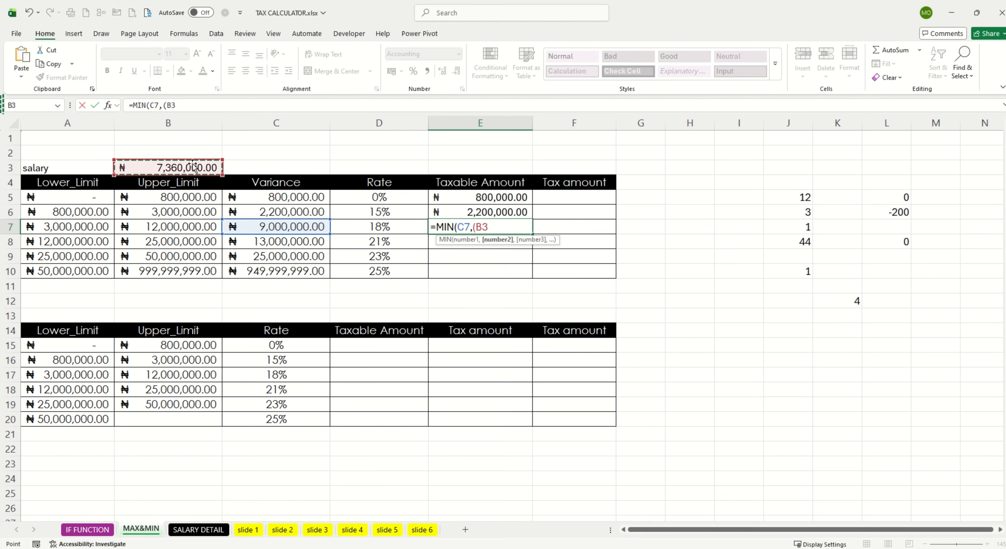
pyautogui.write('-')
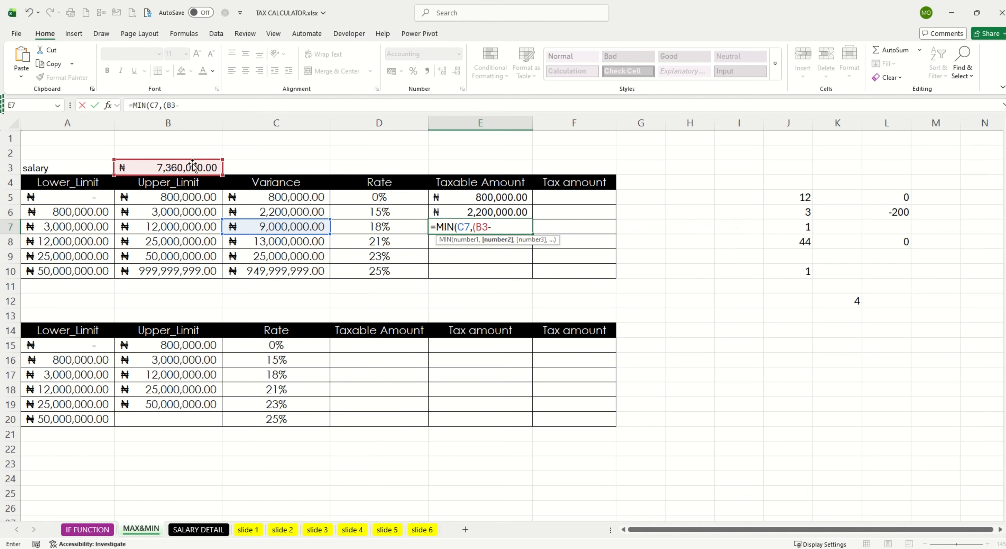
pyautogui.click(481, 211)
pyautogui.write('-')
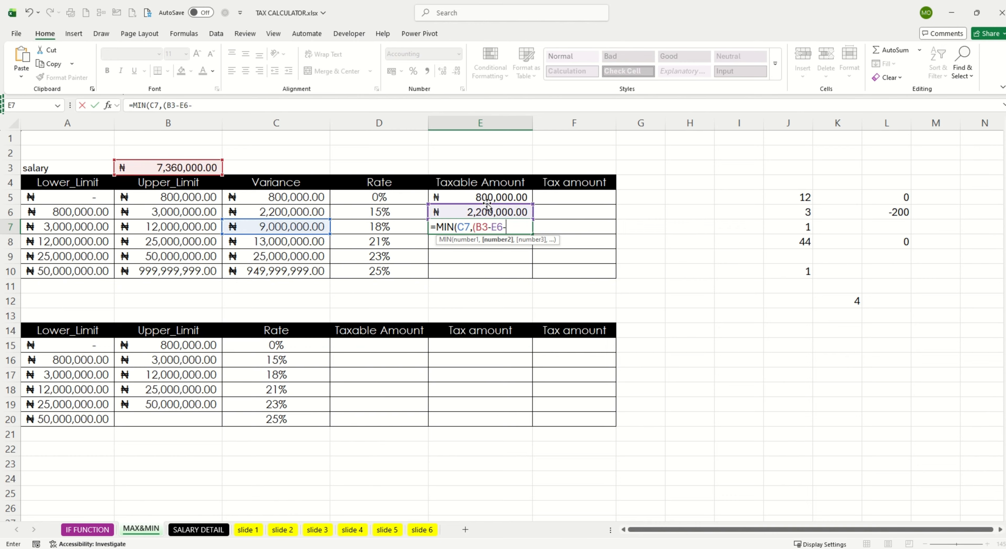
pyautogui.click(488, 197)
pyautogui.write(')')
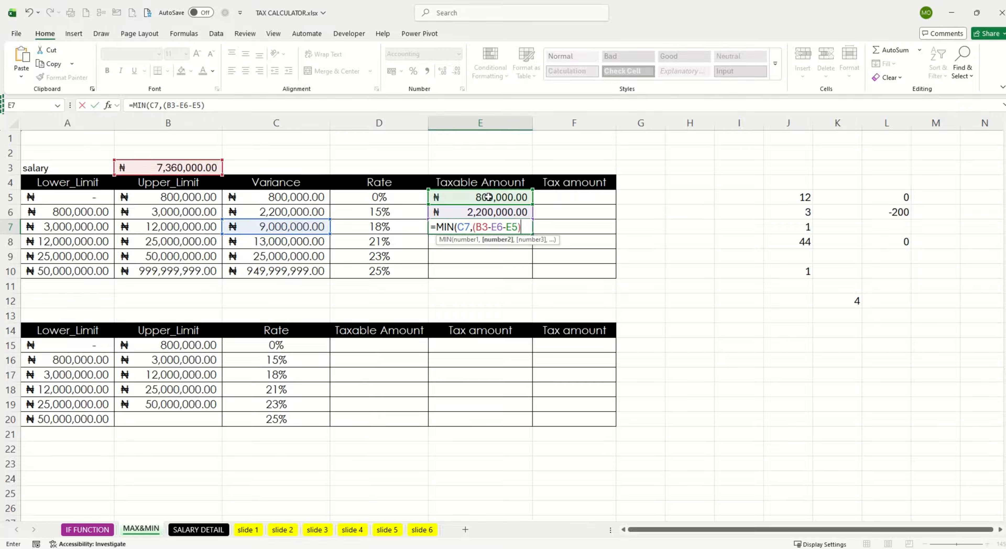
pyautogui.write(')')
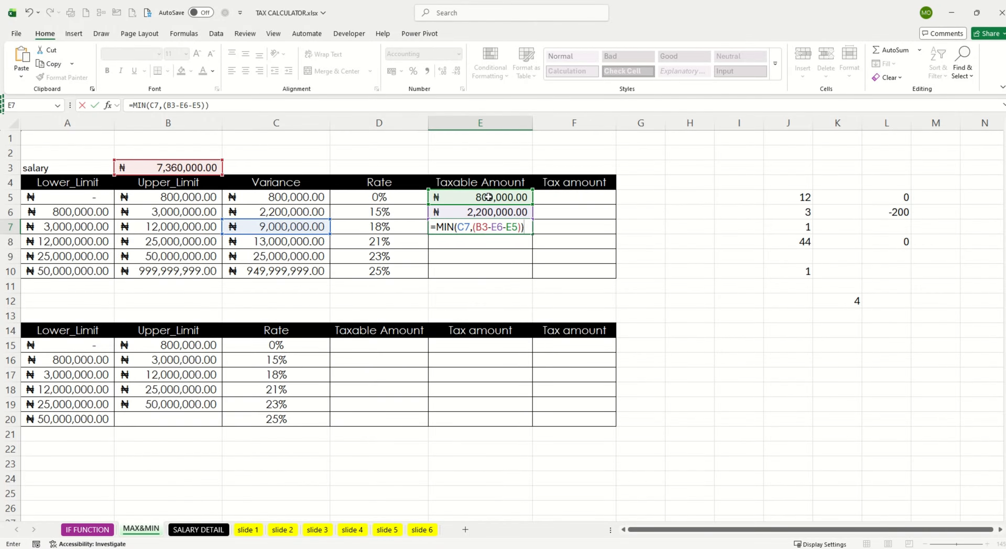
pyautogui.press('Return')
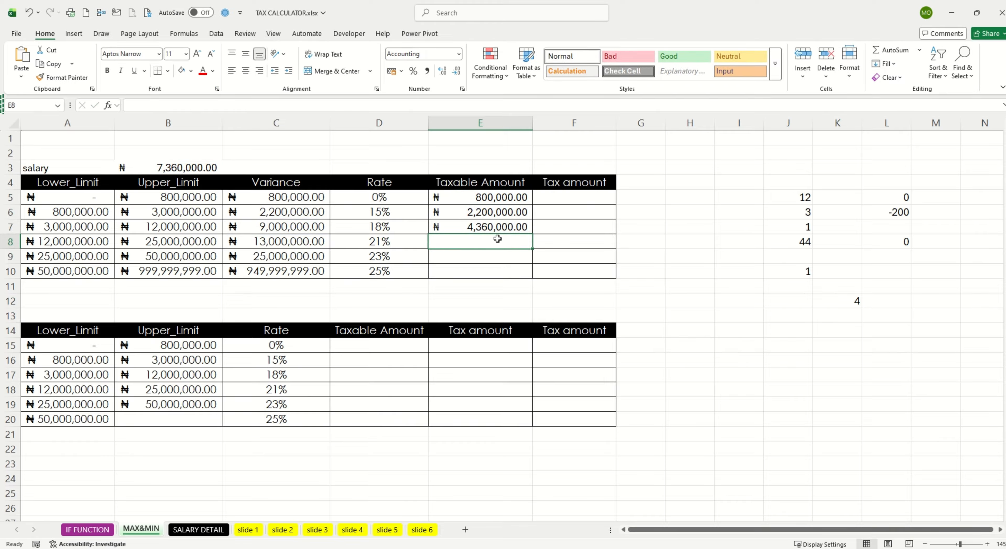
# Step: Make the salary reference in the E7 formula absolute as $B$3 and fill the formula down to E10
pyautogui.doubleClick(503, 227)
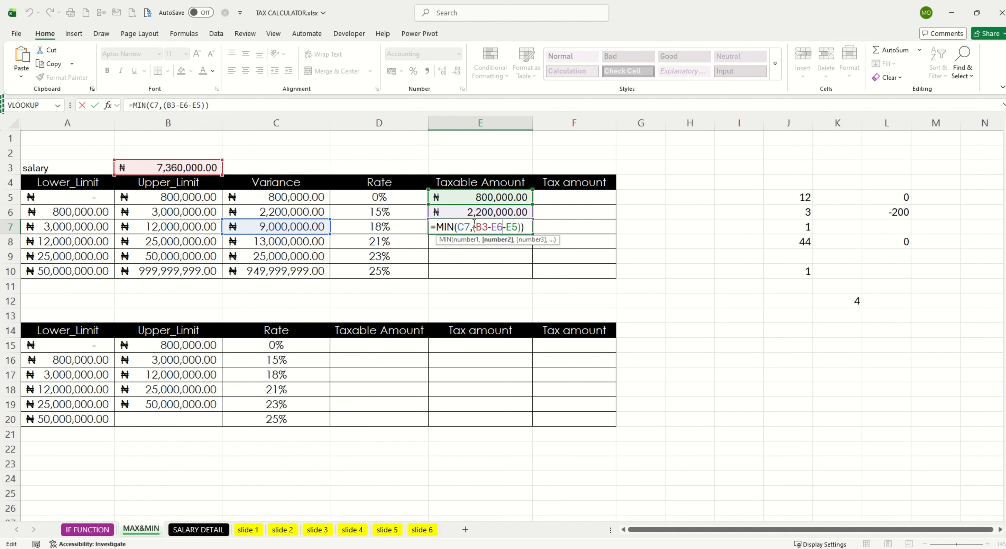
pyautogui.click(483, 227)
pyautogui.write('$')
pyautogui.click(475, 227)
pyautogui.write('$')
pyautogui.press('Return')
pyautogui.click(480, 227)
pyautogui.moveTo(532, 234); pyautogui.dragTo(533, 273)
# Step: Extend the filled formulas in E8 and E9 to subtract all earlier bands, making E9 =MIN(C9,($B$3-E5-E6-E8-E7))
pyautogui.doubleClick(503, 242)
pyautogui.write('E5-')
pyautogui.press('Return')
pyautogui.write('E6')
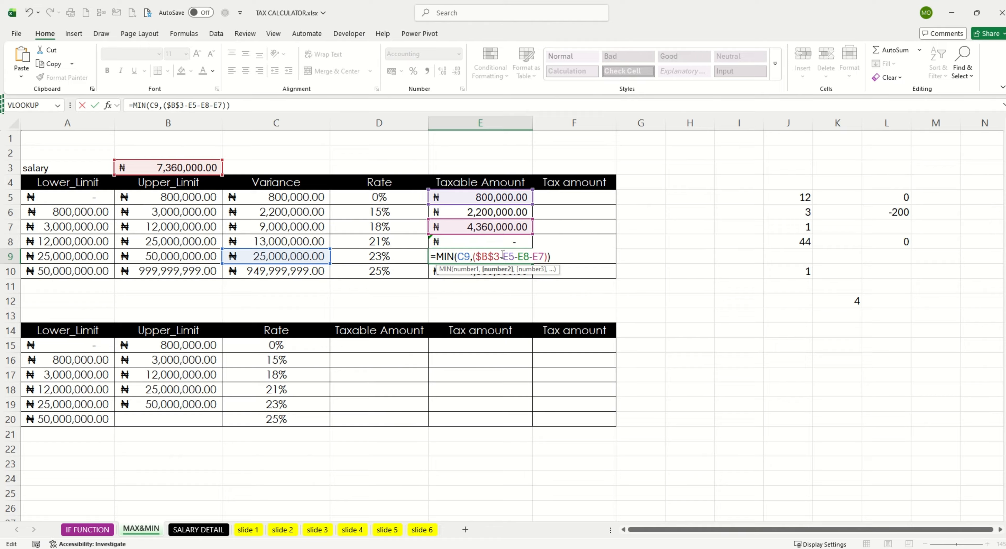
pyautogui.write('-E')
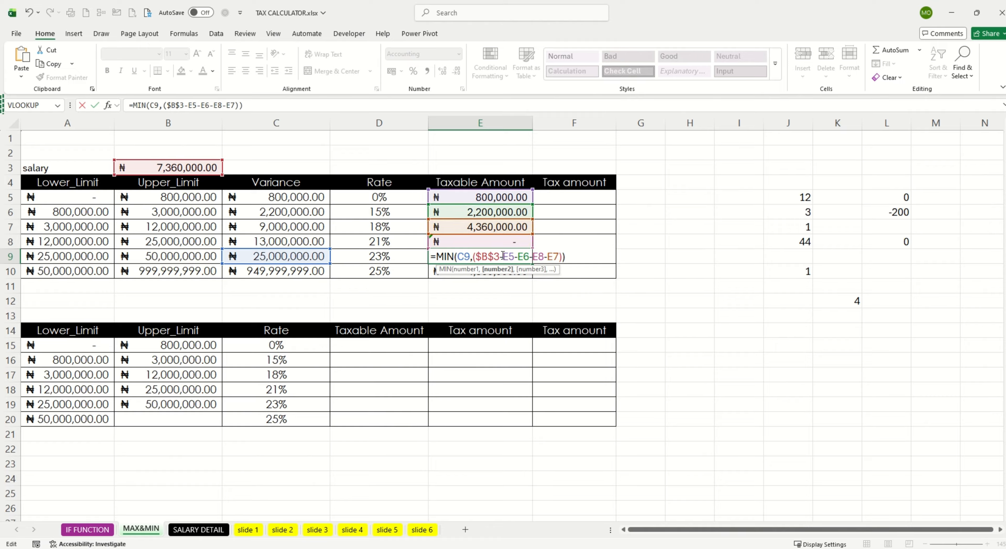
pyautogui.press('Return')
# Step: Extend the E10 formula to subtract all earlier bands, making it =MIN(C10,($B$3-E5-E6-E7-E9-E8))
pyautogui.doubleClick(501, 271)
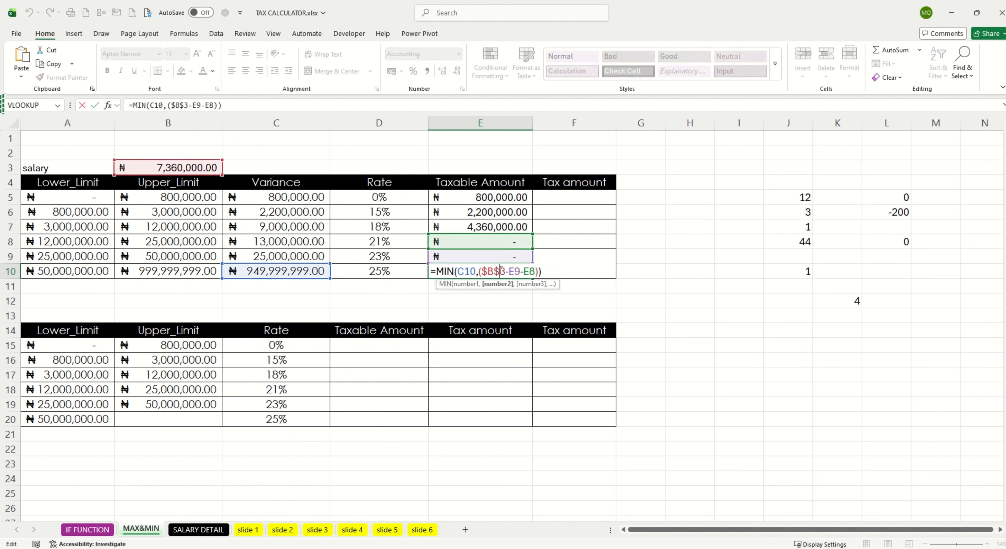
pyautogui.click(510, 269)
pyautogui.click(498, 198)
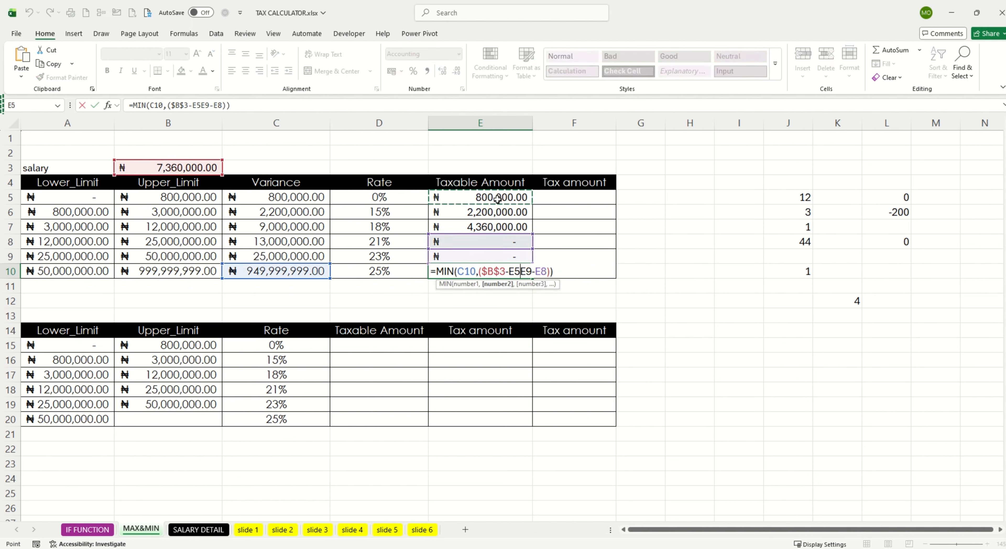
pyautogui.write('-')
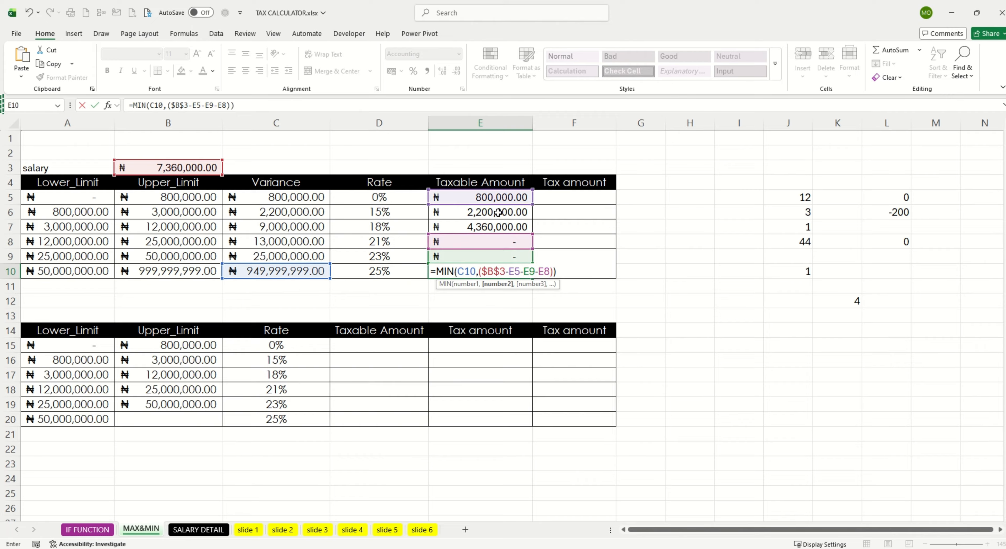
pyautogui.click(499, 212)
pyautogui.write('-E')
pyautogui.click(498, 227)
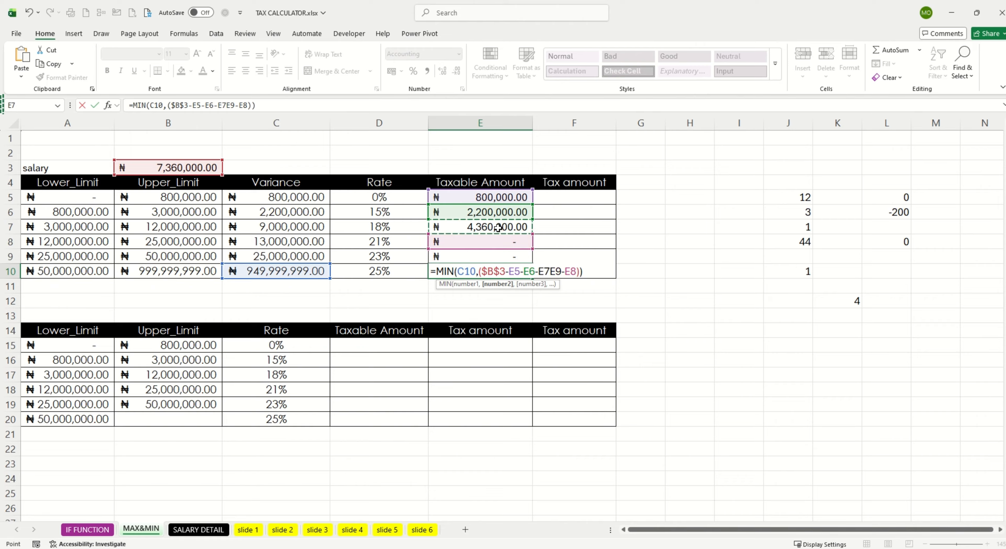
pyautogui.write('-')
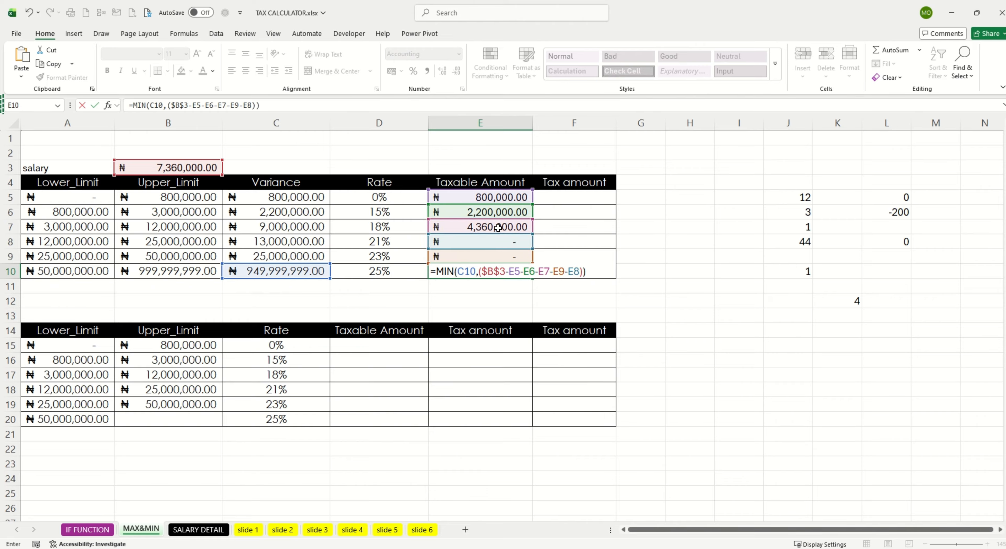
pyautogui.press('Return')
# Step: Enter =E5*D5 in F5 for the tax amount and fill the formula down to F10
pyautogui.click(574, 197)
pyautogui.write('=')
pyautogui.click(484, 197)
pyautogui.write('*')
pyautogui.click(394, 198)
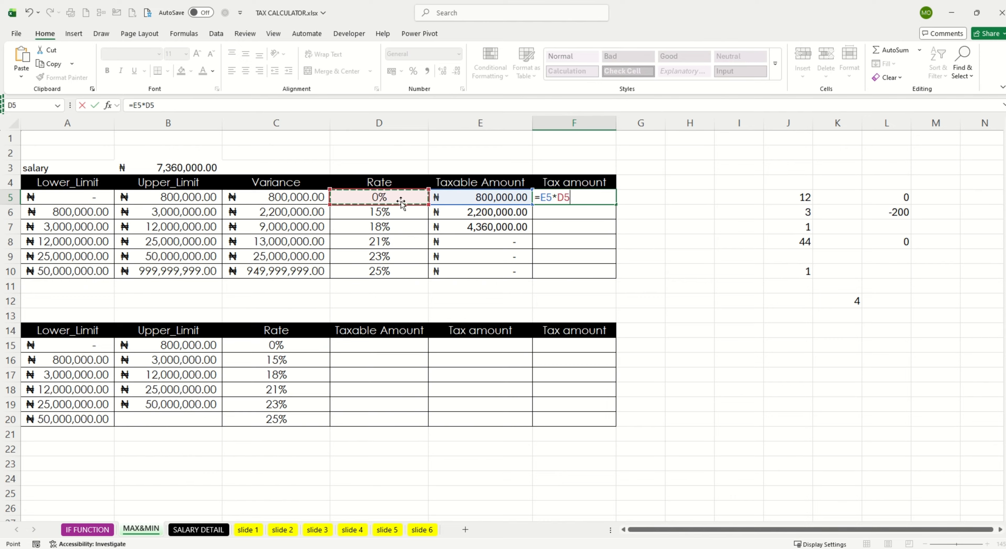
pyautogui.press('Return')
pyautogui.click(591, 199)
pyautogui.doubleClick(616, 205)
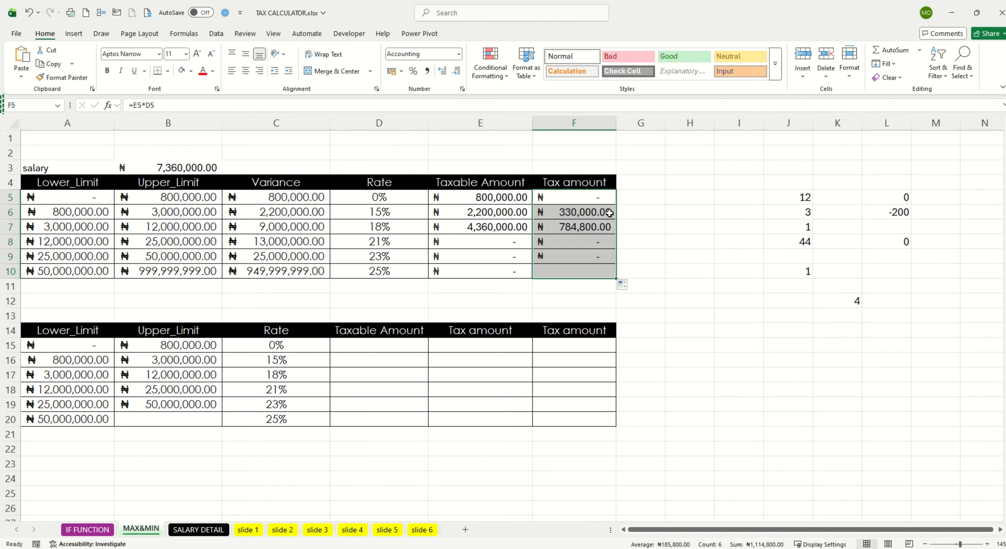
# Step: Total the tax amounts F5:F10 with a SUM formula in F11
pyautogui.click(586, 289)
pyautogui.write('=')
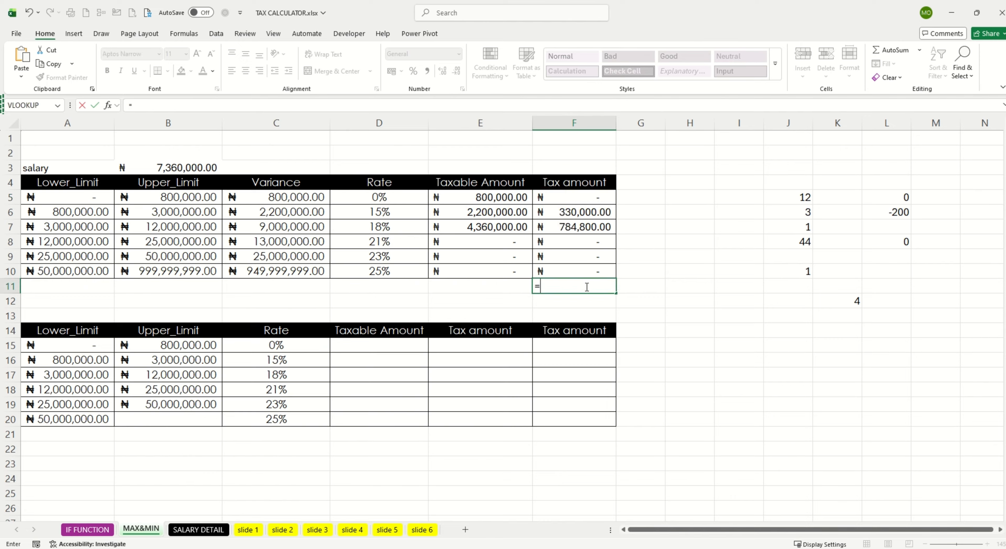
pyautogui.write('SUM(')
pyautogui.moveTo(574, 197); pyautogui.dragTo(574, 272)
pyautogui.press('Return')
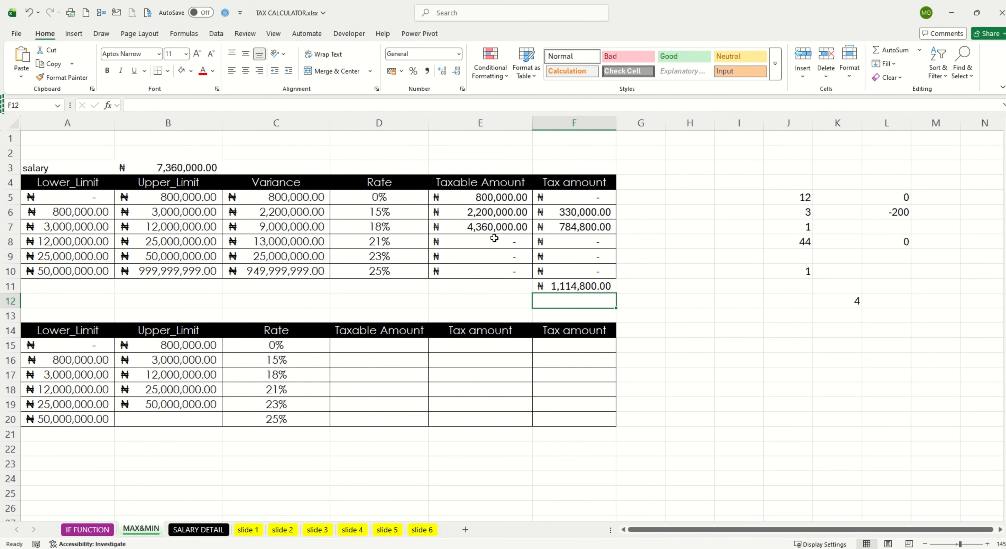
# Step: Review the taxable amount formula in E9 and the tax amount formula in F8
pyautogui.click(478, 253)
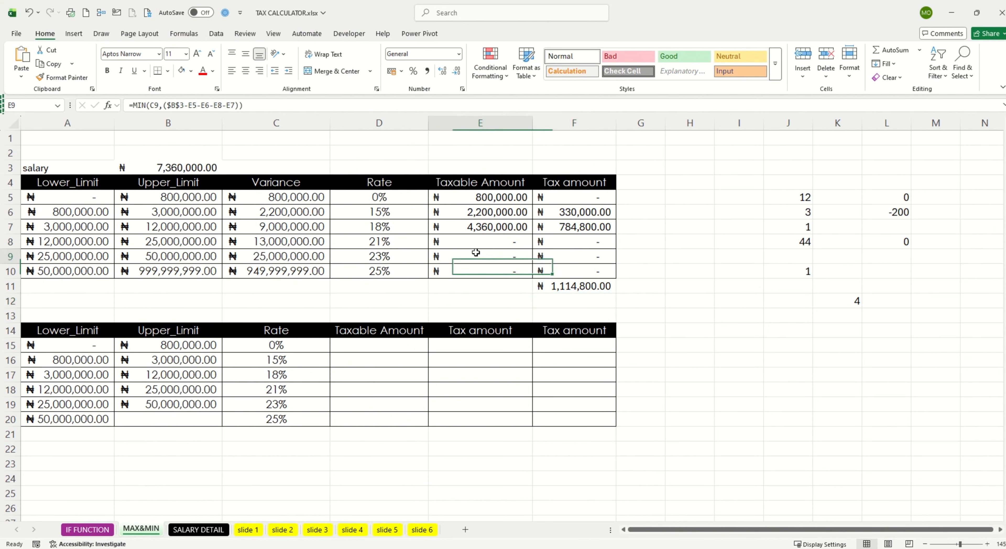
pyautogui.click(566, 239)
pyautogui.doubleClick(566, 239)
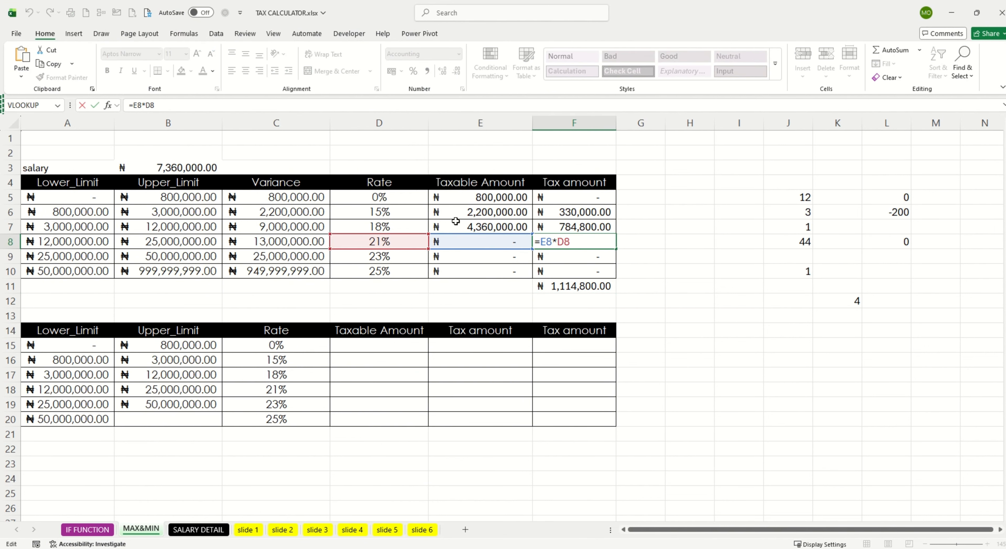
pyautogui.press('Escape')
# Step: Enter =MIN(B15,B3) in D15 for the 0% band's taxable amount in the second table
pyautogui.scroll(-2, 456, 221)
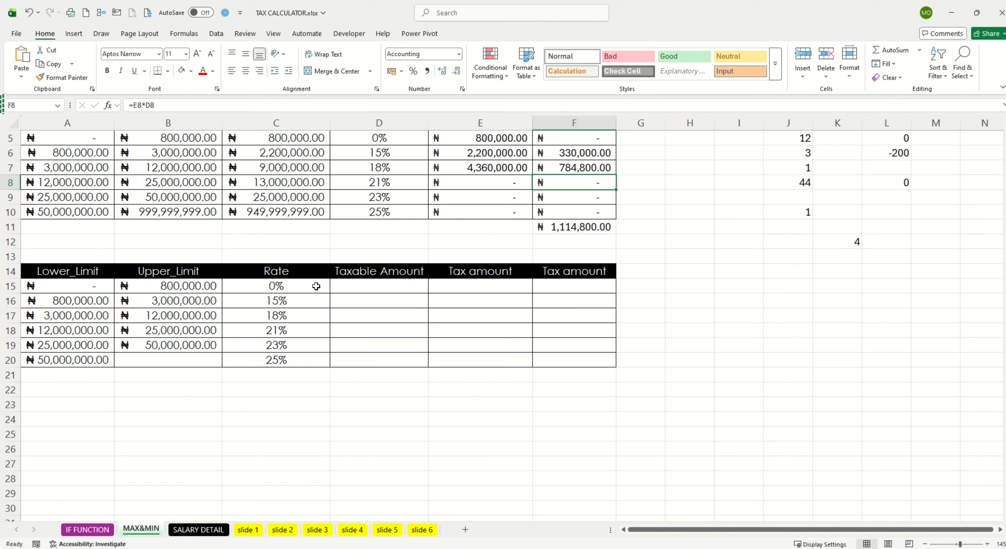
pyautogui.click(353, 286)
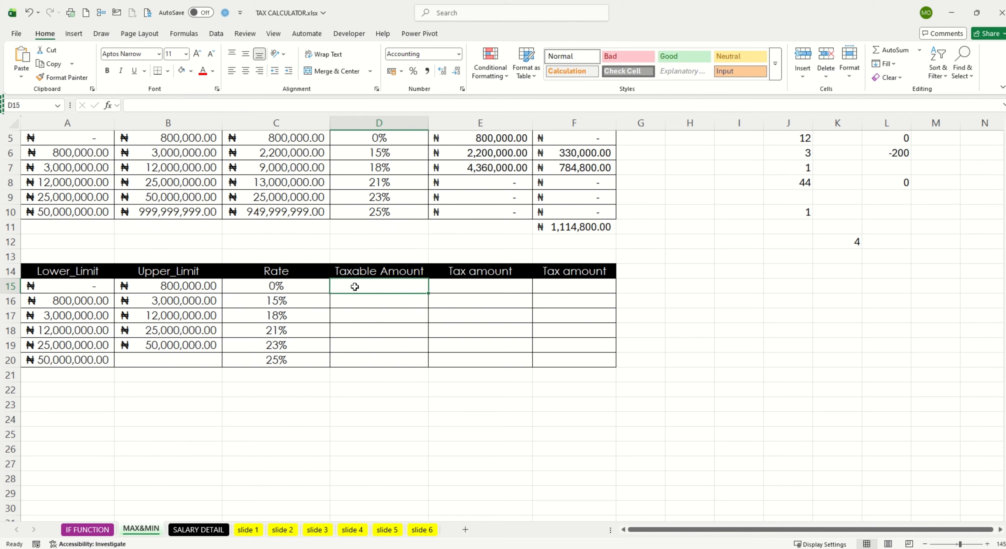
pyautogui.write('=')
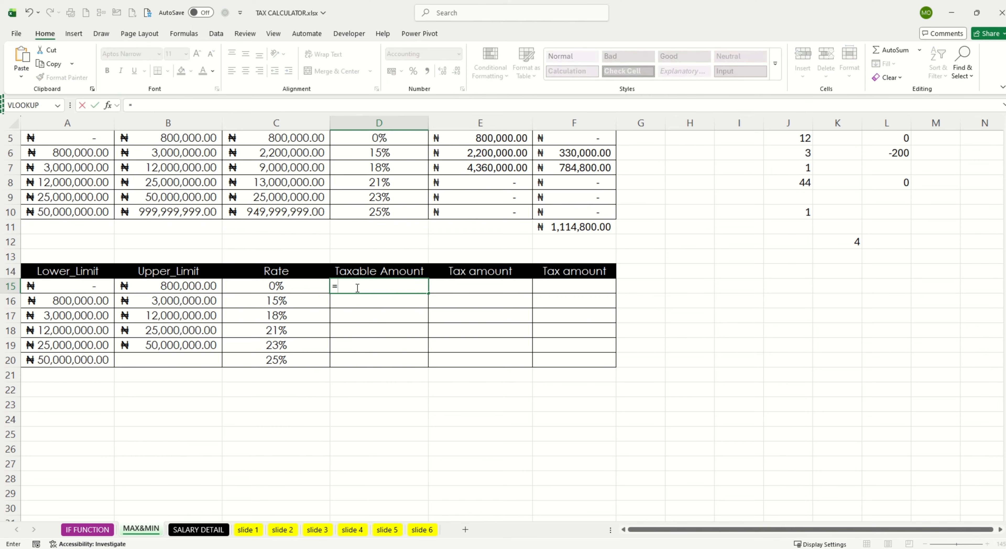
pyautogui.write('MIN')
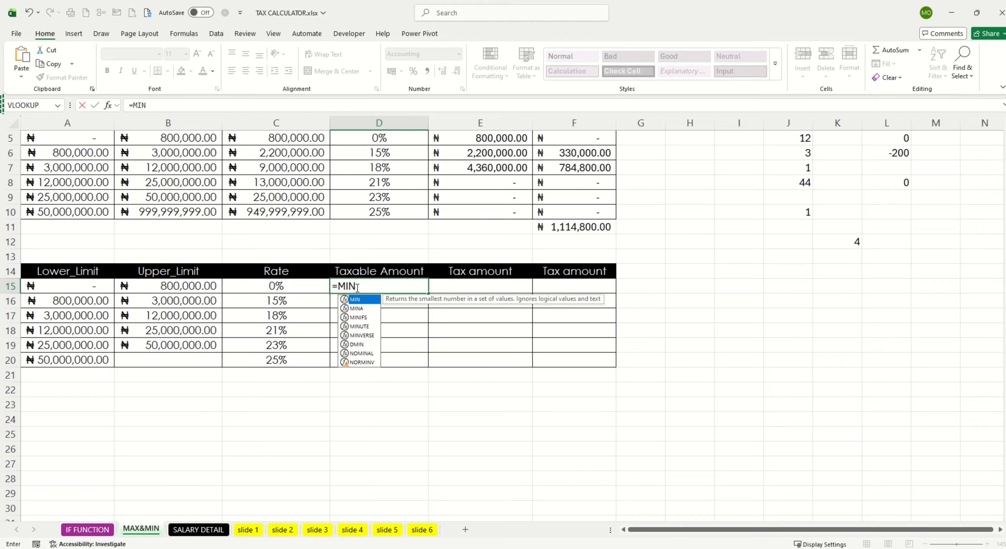
pyautogui.write('(')
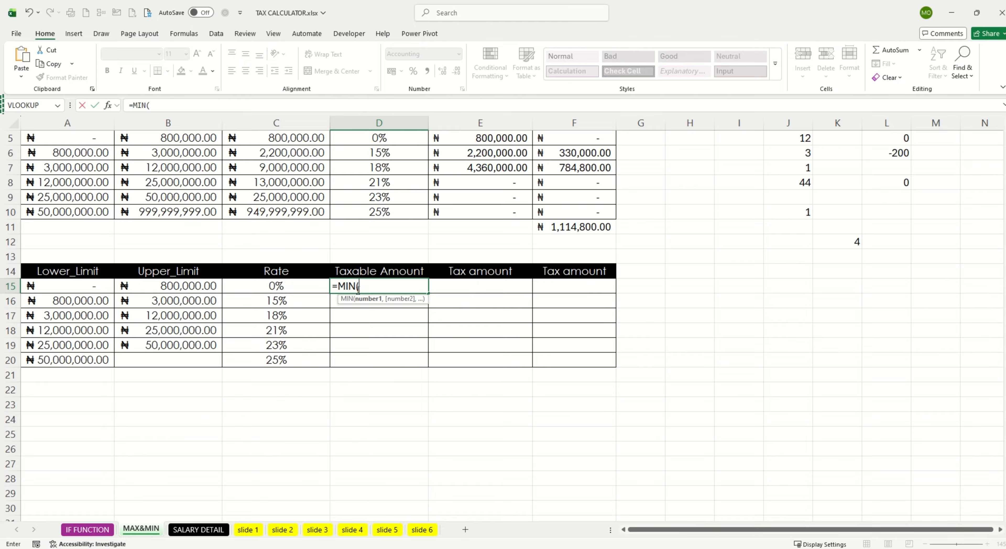
pyautogui.click(172, 285)
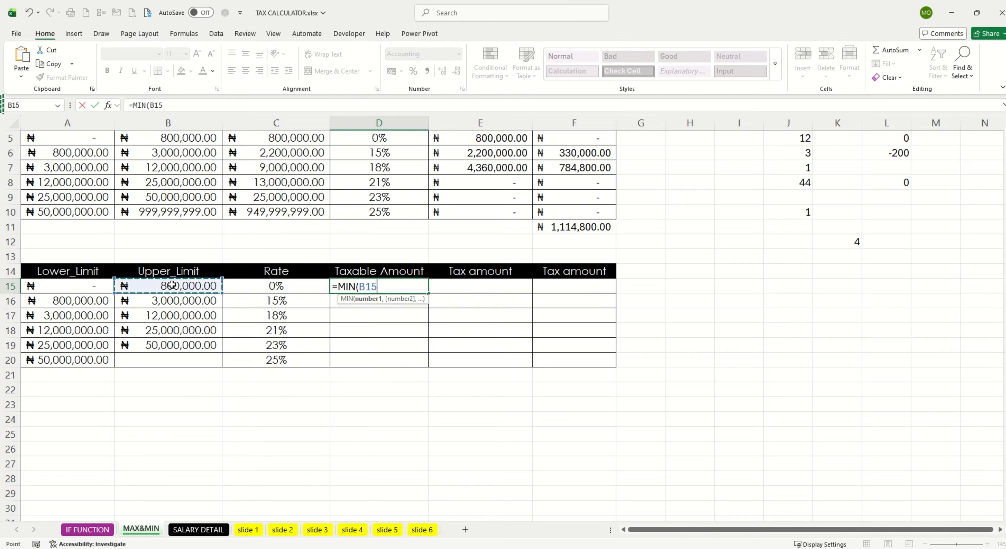
pyautogui.write(',')
pyautogui.scroll(2, 187, 250)
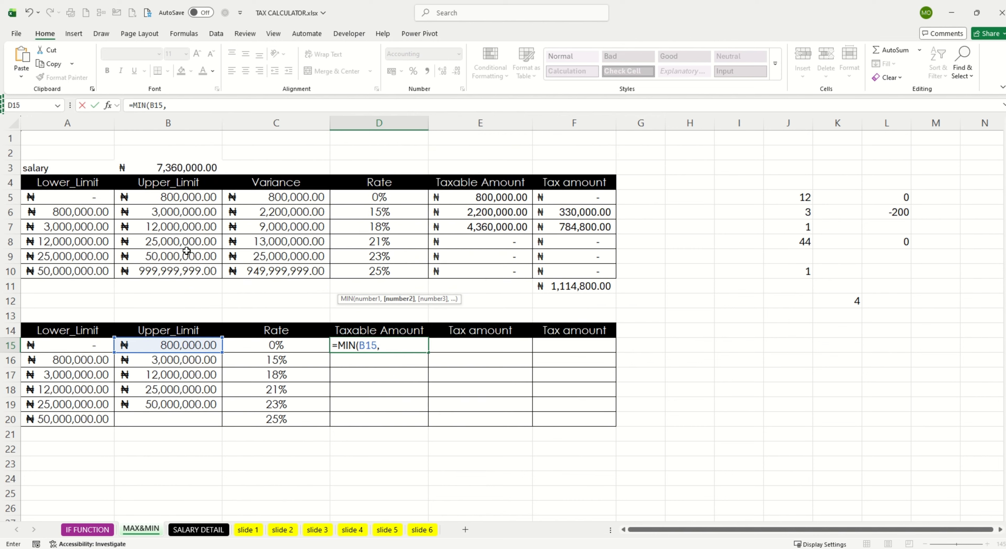
pyautogui.click(189, 163)
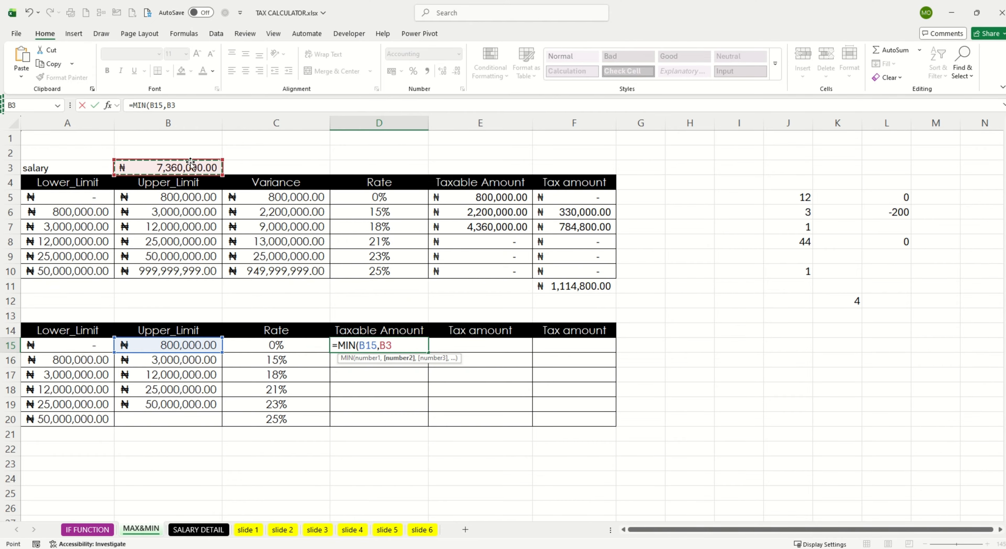
pyautogui.write(')')
pyautogui.press('Return')
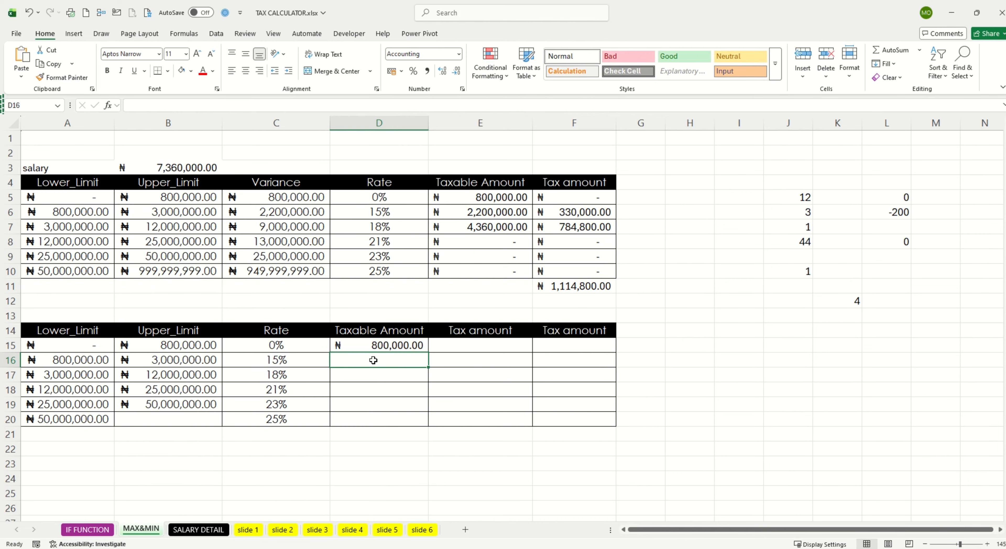
# Step: Enter =MIN(B16,B3)-B15 in D16 for the 15% band's taxable amount in the second table
pyautogui.write('=')
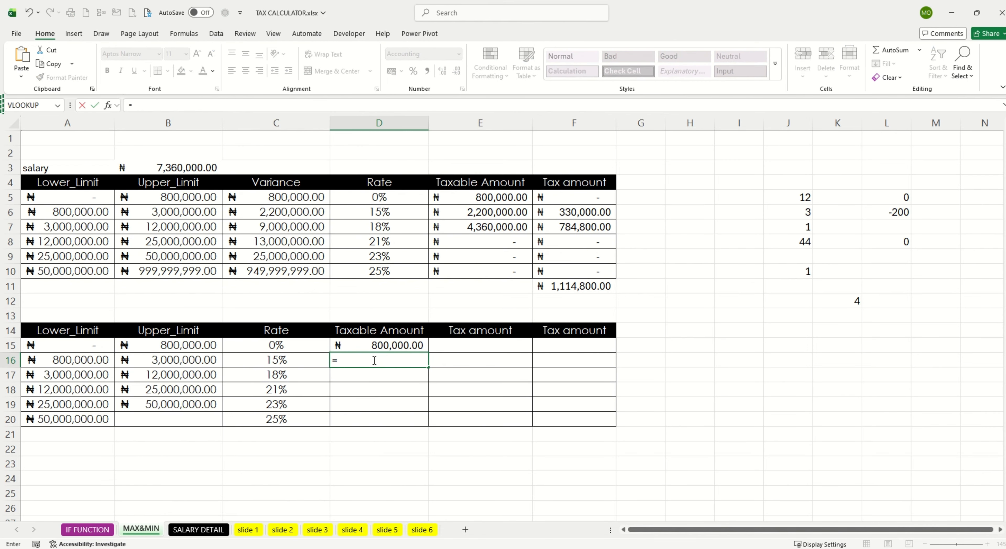
pyautogui.write('MIN(')
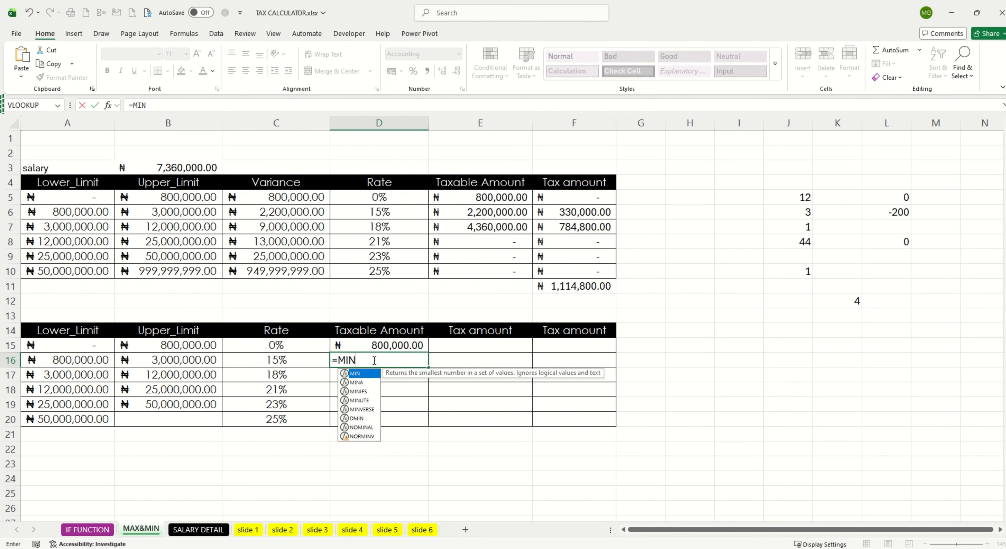
pyautogui.click(190, 360)
pyautogui.write(',')
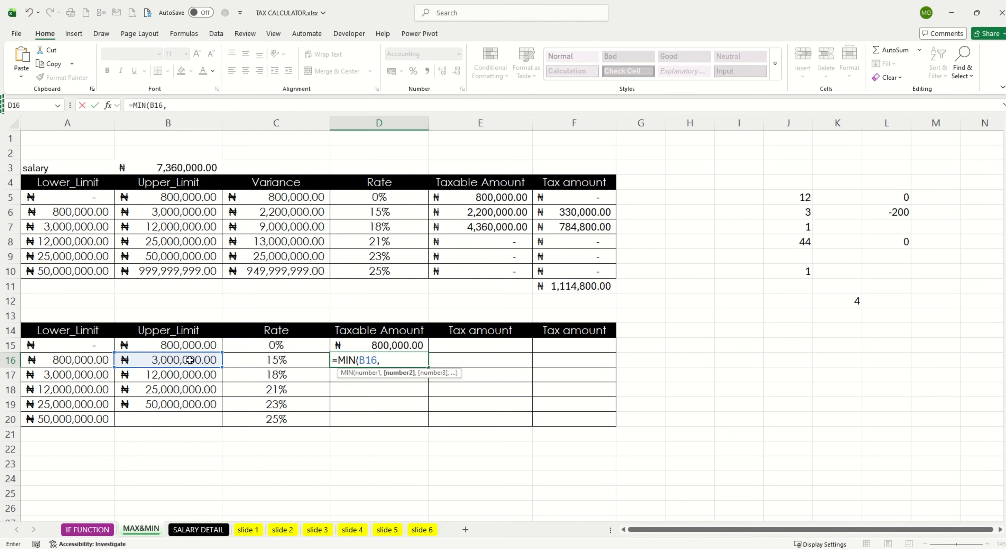
pyautogui.click(187, 168)
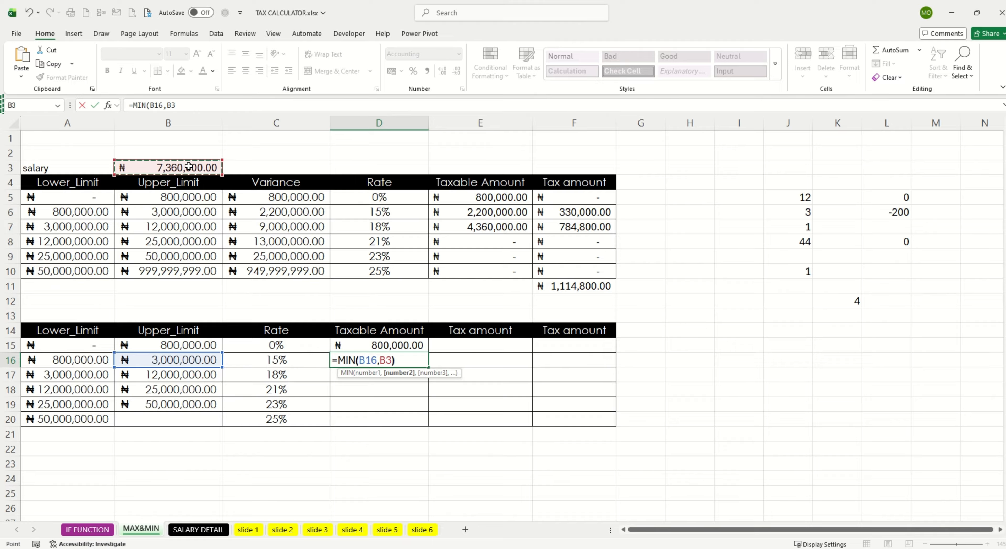
pyautogui.write(')')
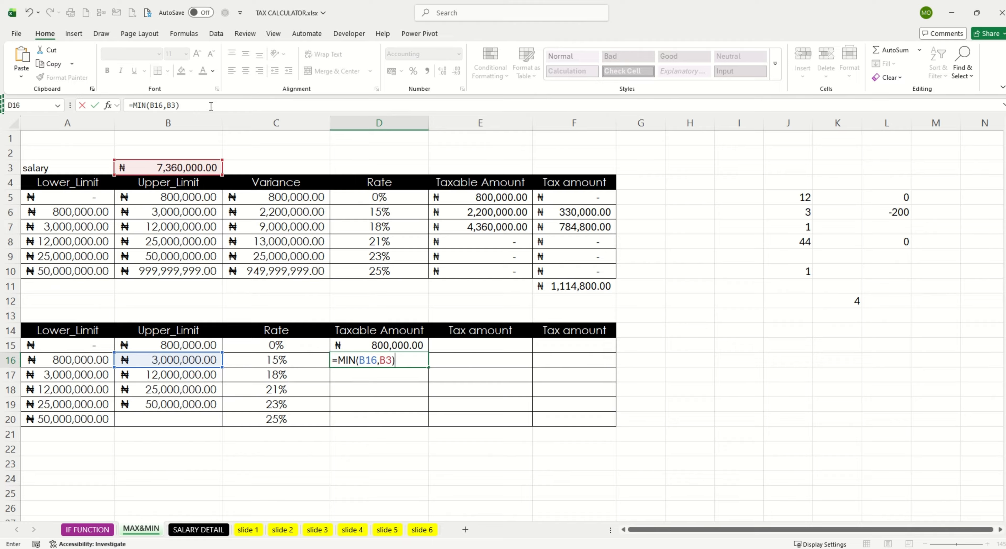
pyautogui.write('-')
pyautogui.click(185, 343)
pyautogui.press('Return')
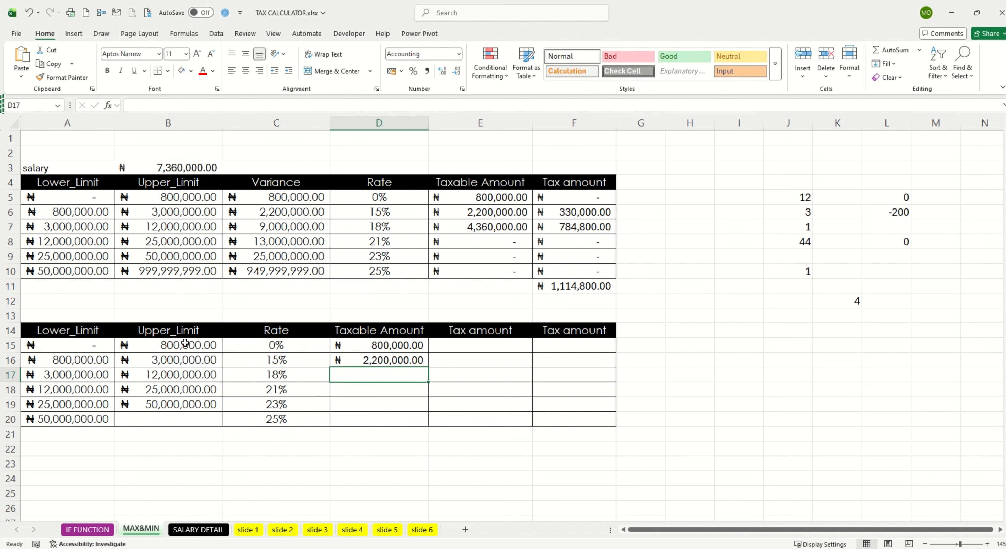
# Step: Make the salary reference in the D16 formula absolute as $B$3 and fill the formula down to D20
pyautogui.doubleClick(384, 360)
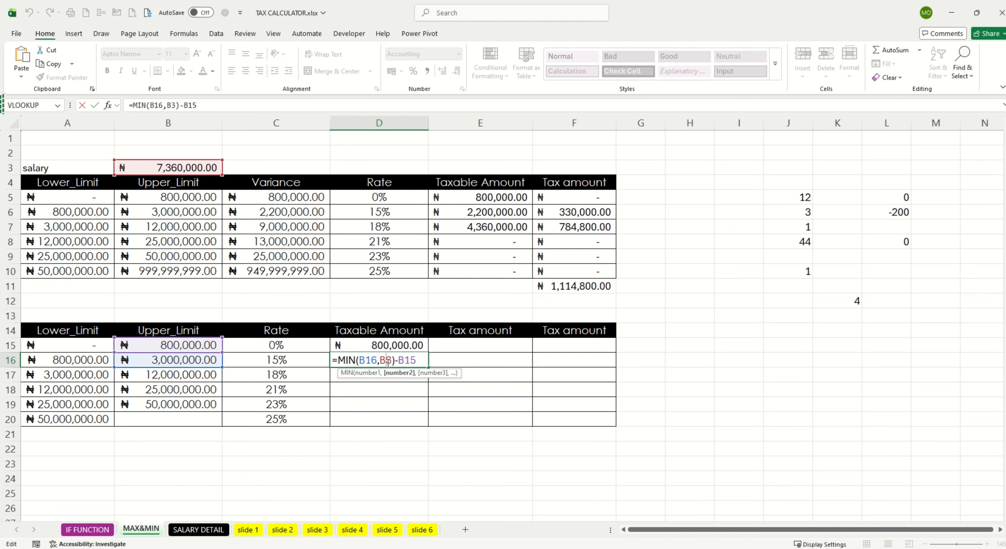
pyautogui.write('$')
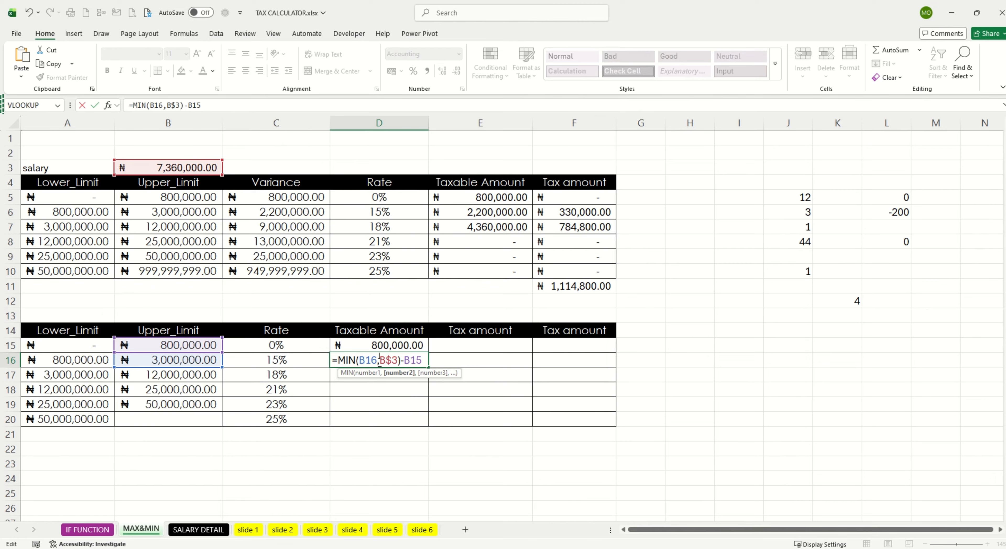
pyautogui.click(378, 361)
pyautogui.write('$')
pyautogui.press('Return')
pyautogui.click(424, 364)
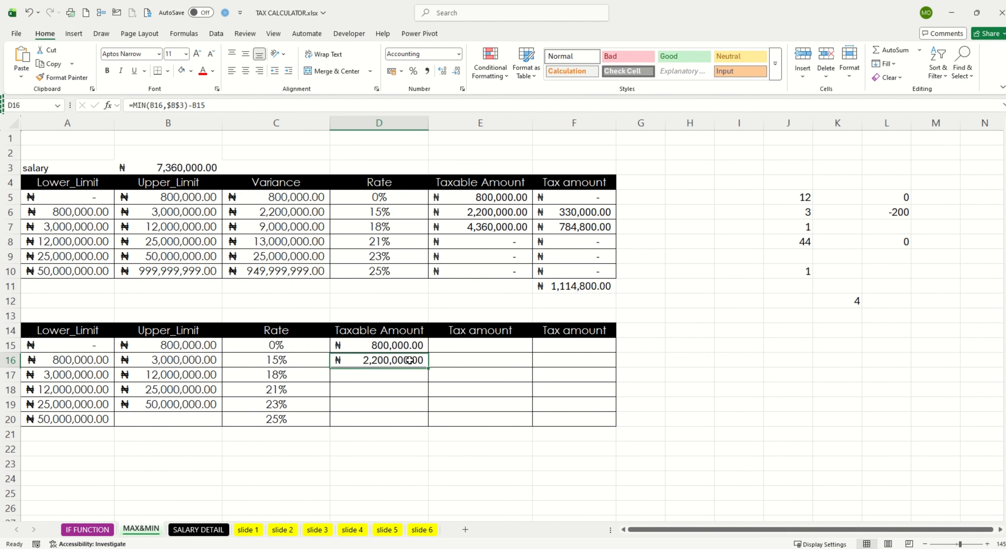
pyautogui.doubleClick(426, 367)
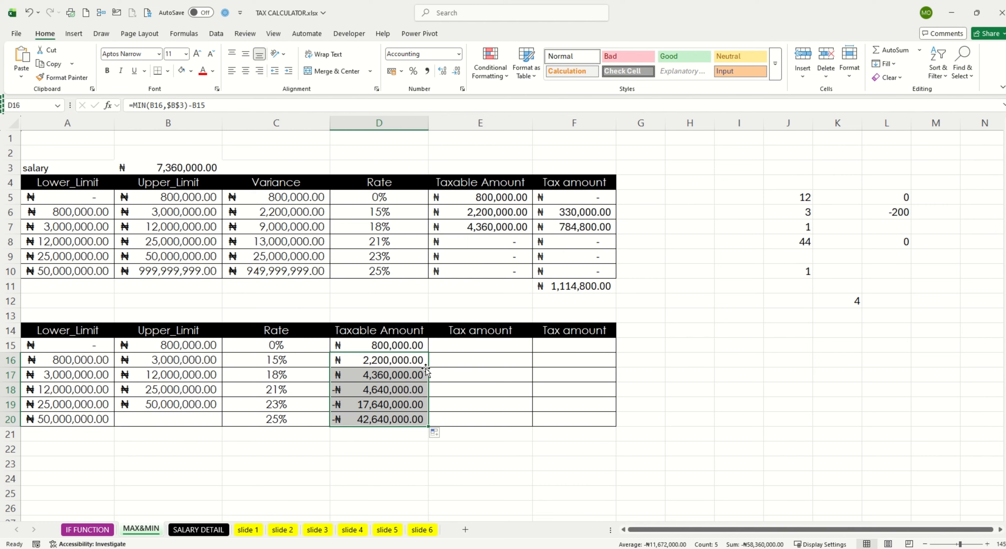
# Step: Compare the second table's taxable amounts in D15:D20 with those in the first table
pyautogui.moveTo(382, 346); pyautogui.dragTo(388, 415)
pyautogui.click(480, 229)
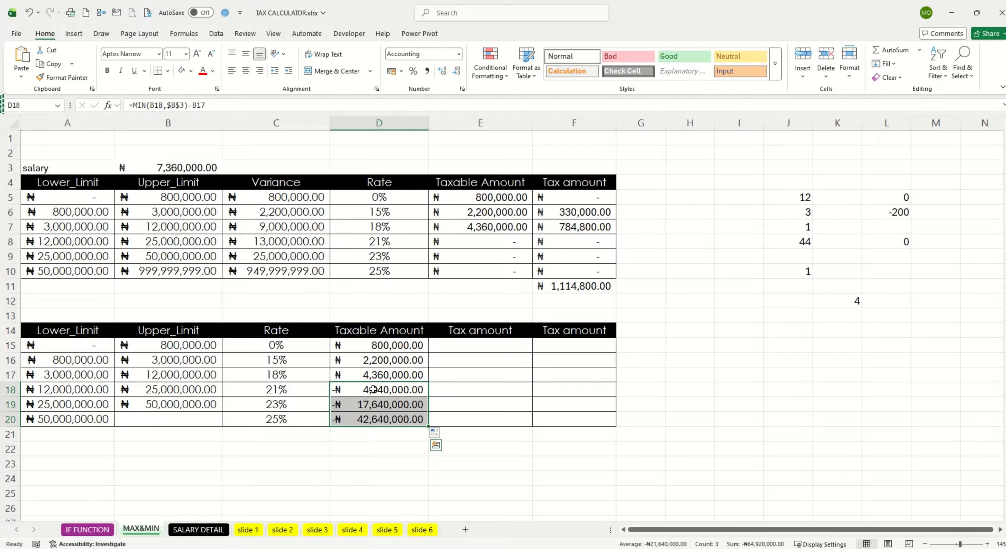
pyautogui.click(357, 345)
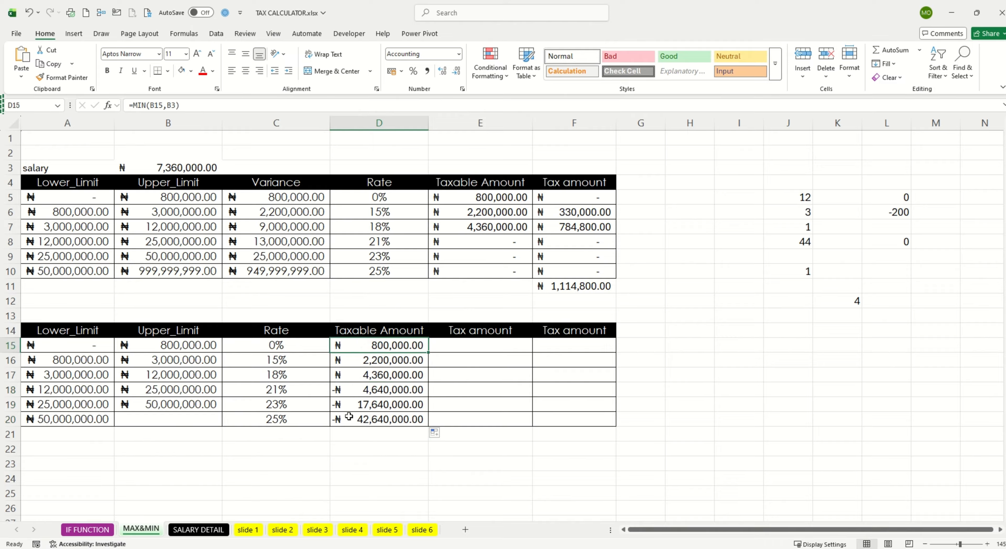
# Step: Change the 21% band's taxable amount formula in D18 to =MAX(MIN(B18,$B$3)-B17,0)
pyautogui.doubleClick(352, 388)
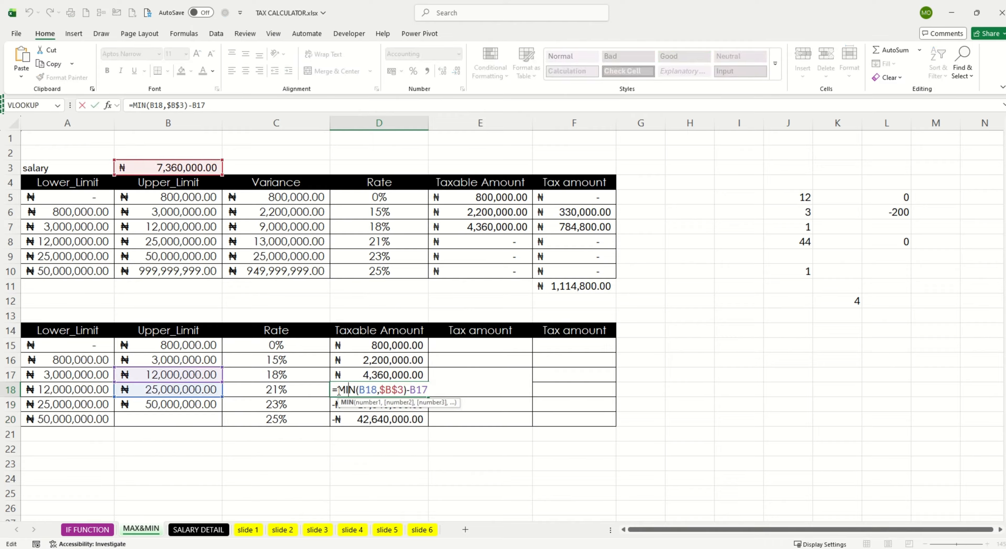
pyautogui.moveTo(338, 391)
pyautogui.mouseDown()
pyautogui.moveTo(428, 394)
pyautogui.moveTo(339, 391)
pyautogui.mouseUp()
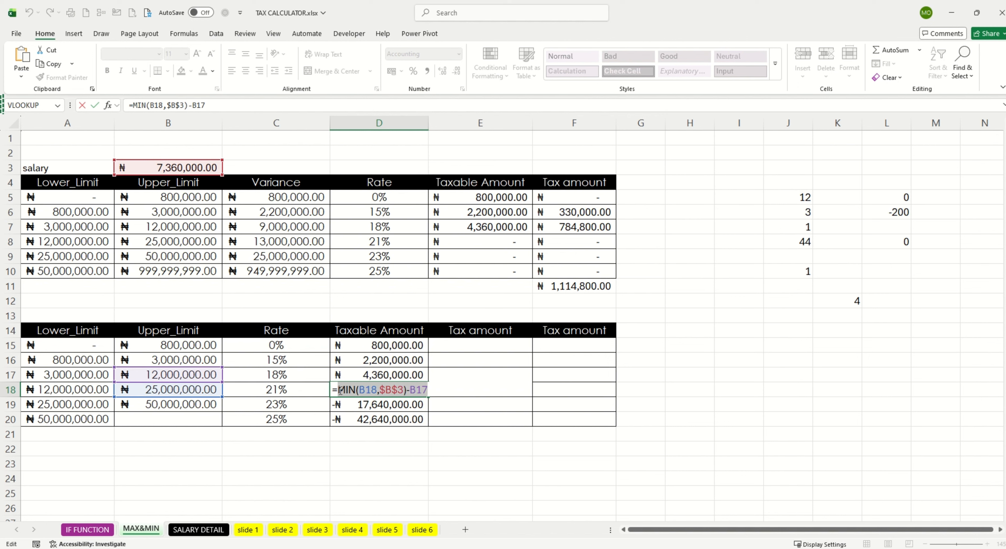
pyautogui.click(340, 390)
pyautogui.write('MAX')
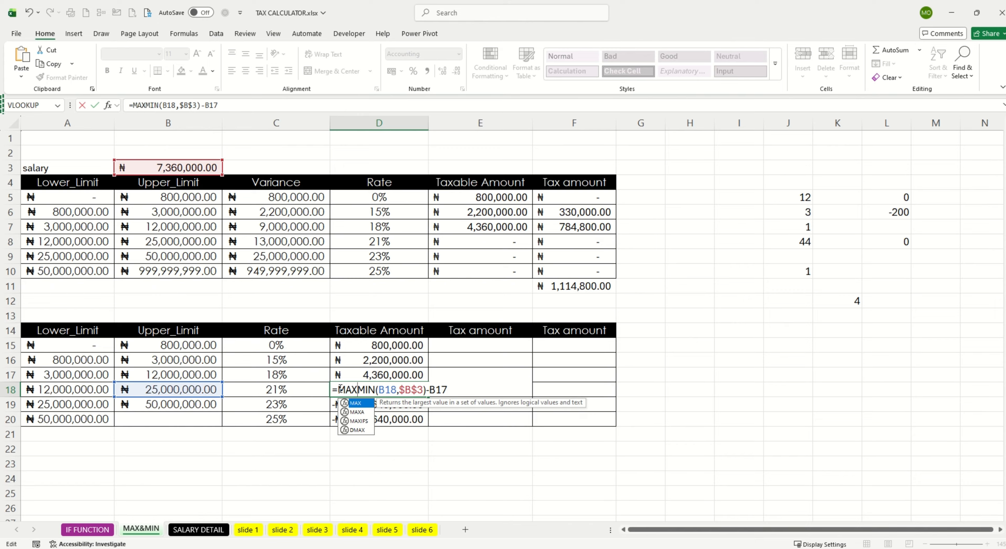
pyautogui.write('(')
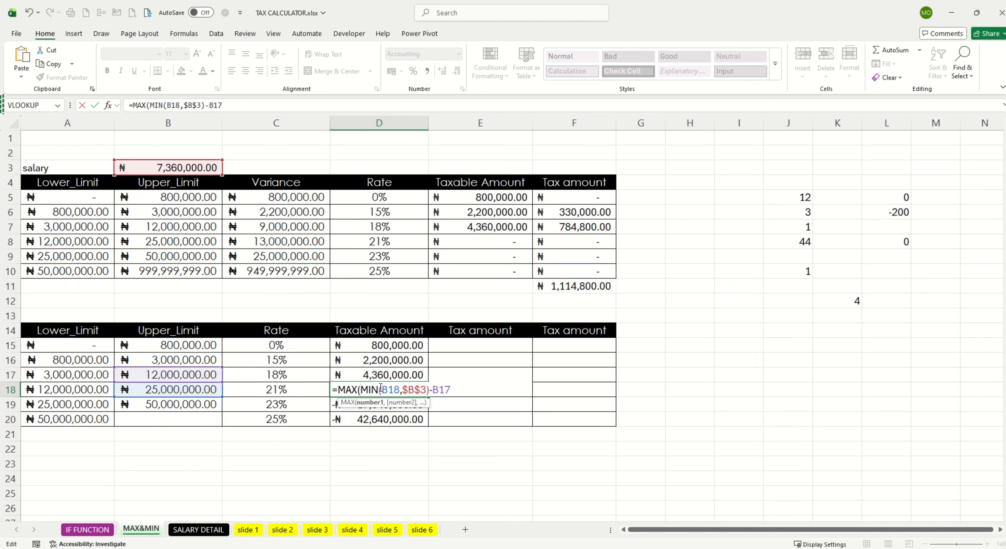
pyautogui.click(454, 390)
pyautogui.write(',')
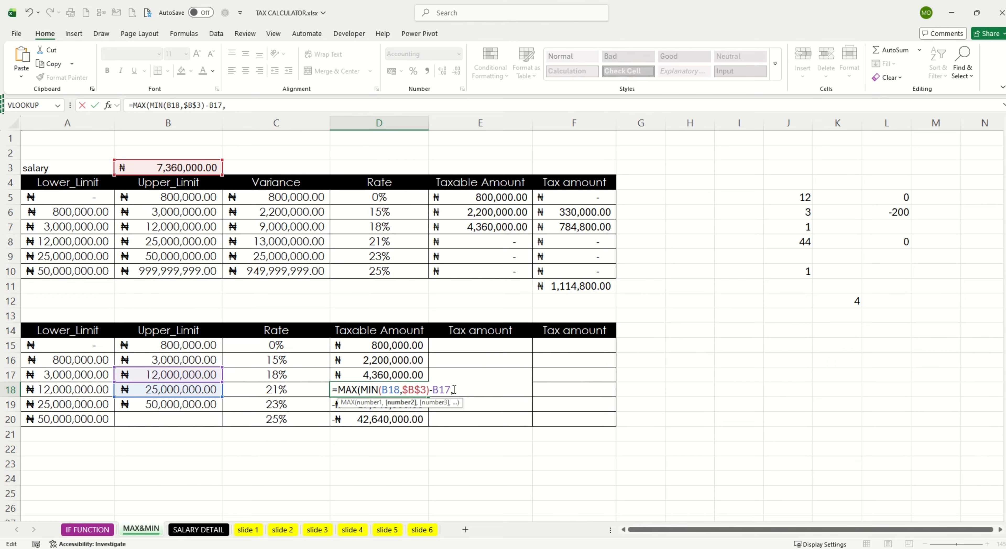
pyautogui.moveTo(384, 389); pyautogui.dragTo(453, 390)
pyautogui.click(453, 390)
pyautogui.write('0)')
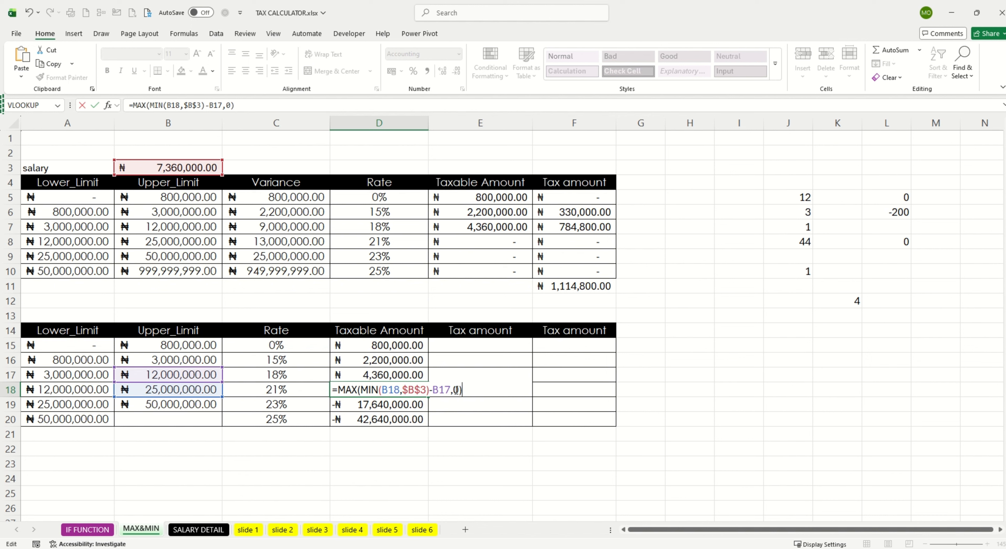
pyautogui.press('Return')
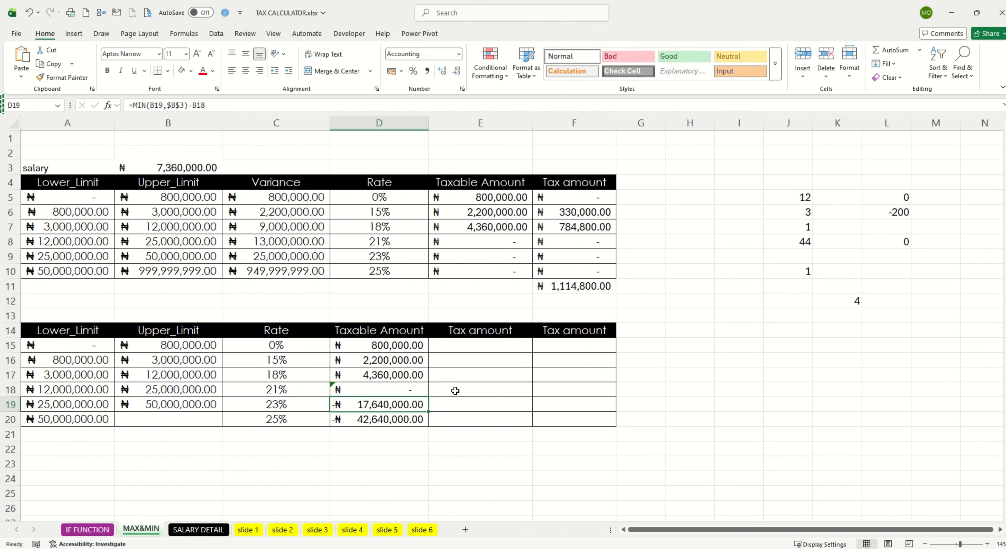
# Step: Change the 23% band's taxable amount formula in D19 to =MAX(0,MIN(B19,$B$3)-B18)
pyautogui.doubleClick(396, 404)
pyautogui.click(337, 405)
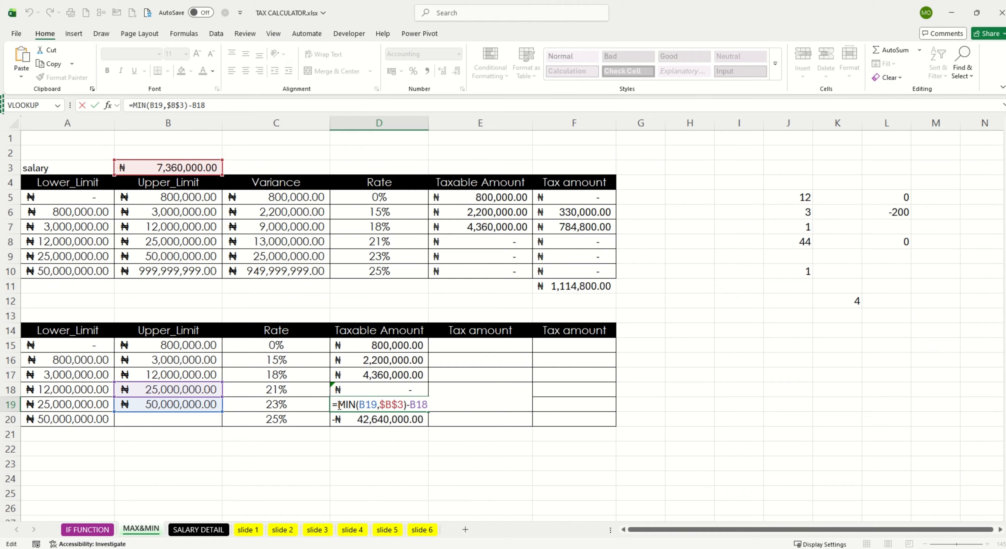
pyautogui.write('MAX')
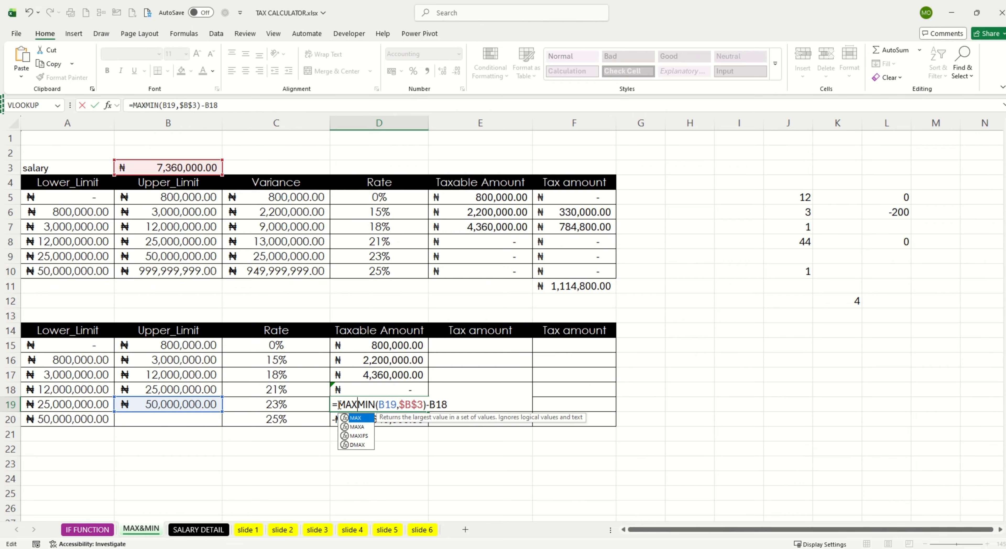
pyautogui.write('(')
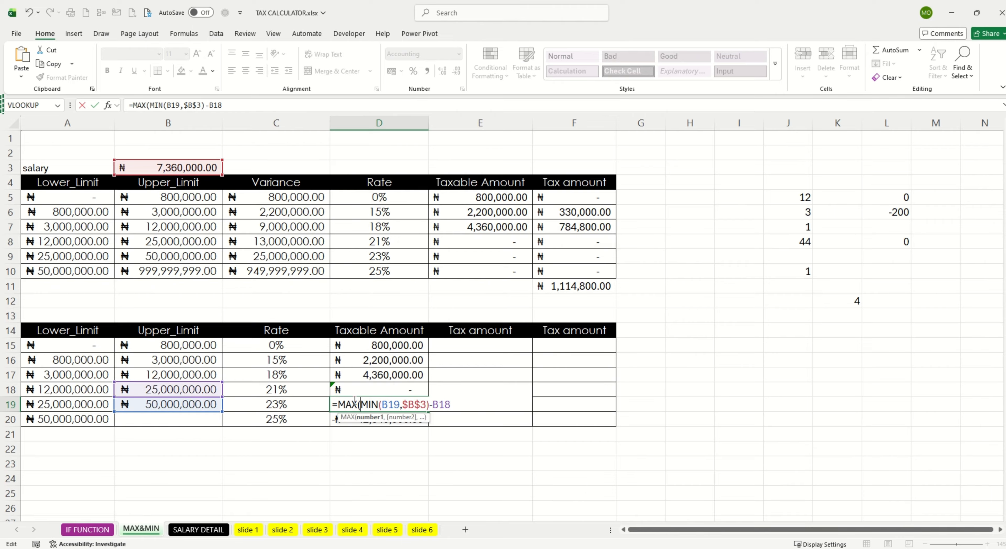
pyautogui.write('0,')
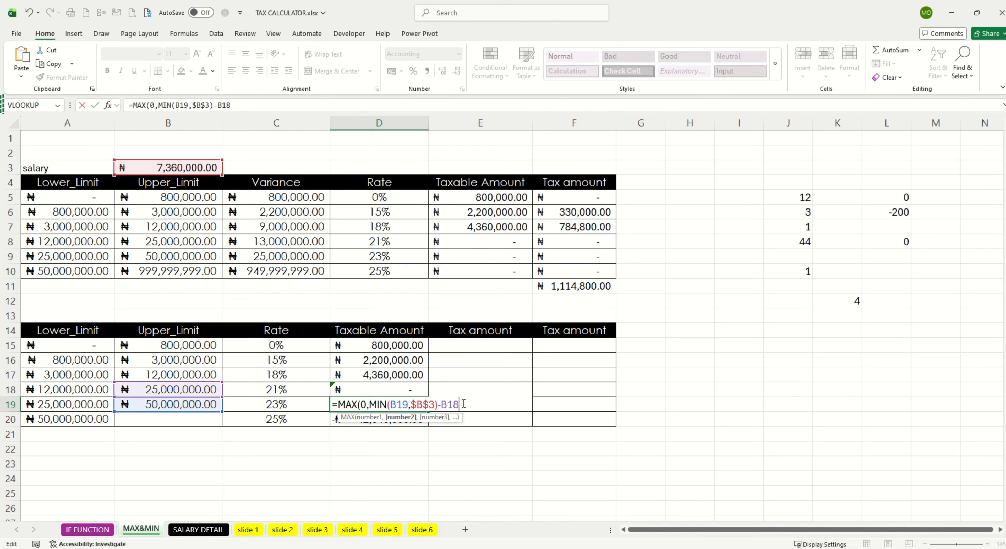
pyautogui.write(')')
pyautogui.press('Return')
# Step: Change the 25% band's taxable amount formula in D20 to =MAX(0,MIN(B20,$B$3)-B19)
pyautogui.doubleClick(397, 418)
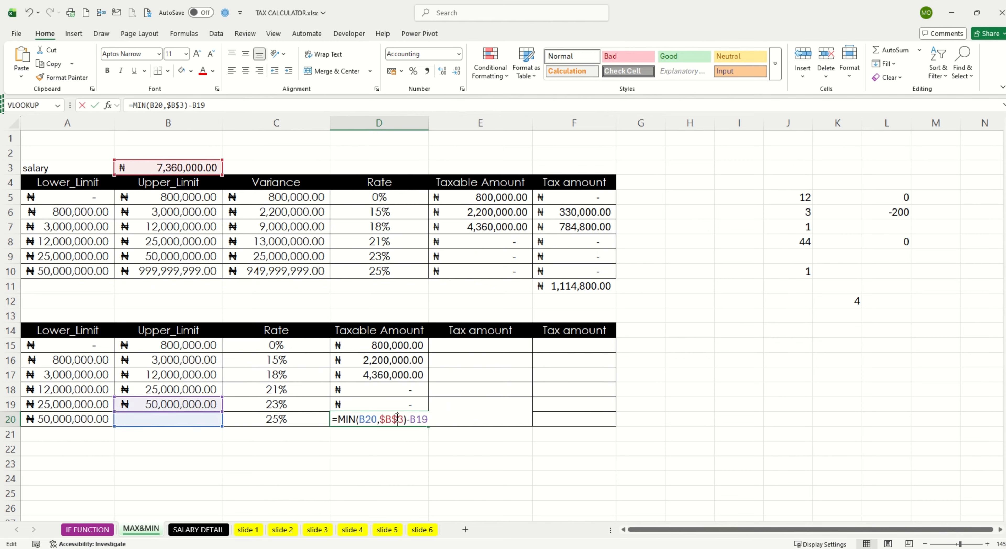
pyautogui.click(338, 418)
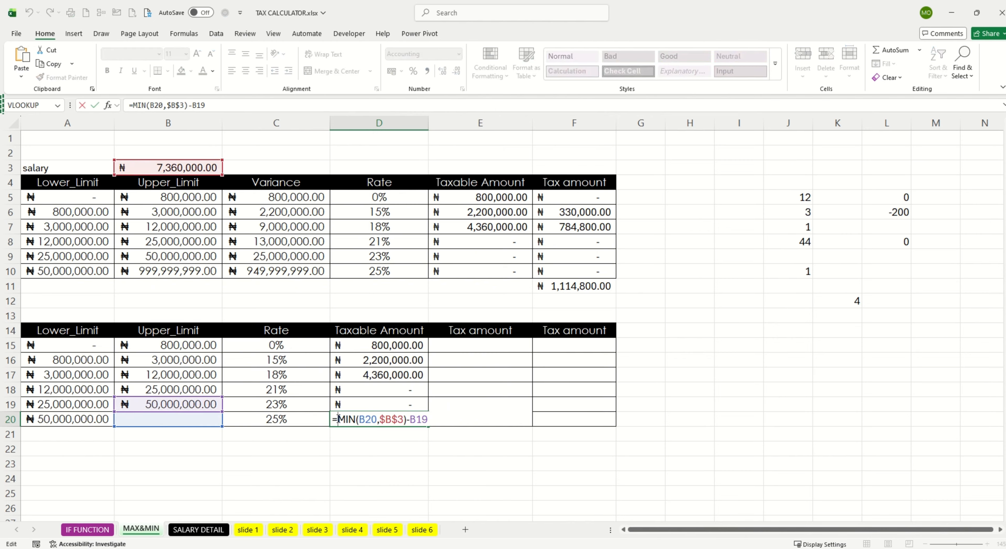
pyautogui.write('MAX')
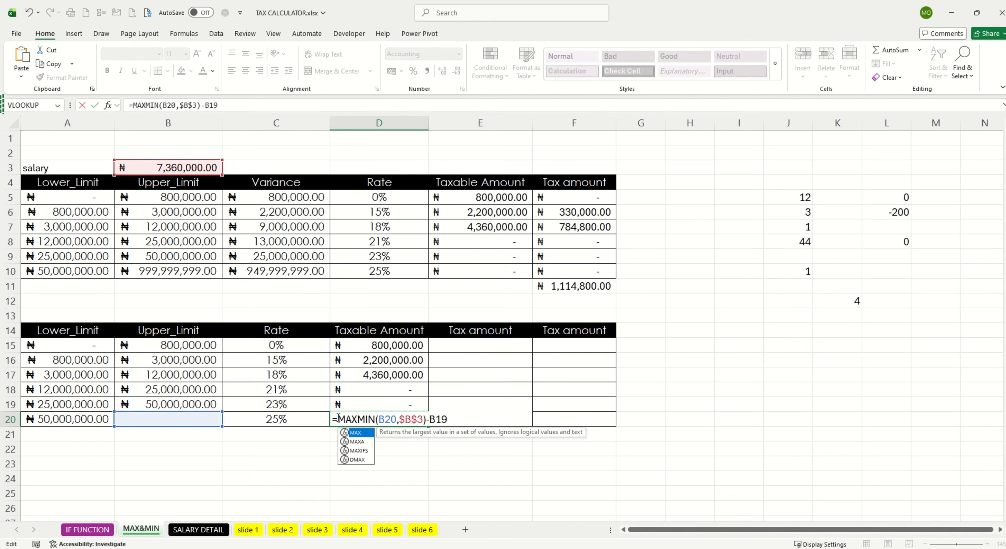
pyautogui.write('(')
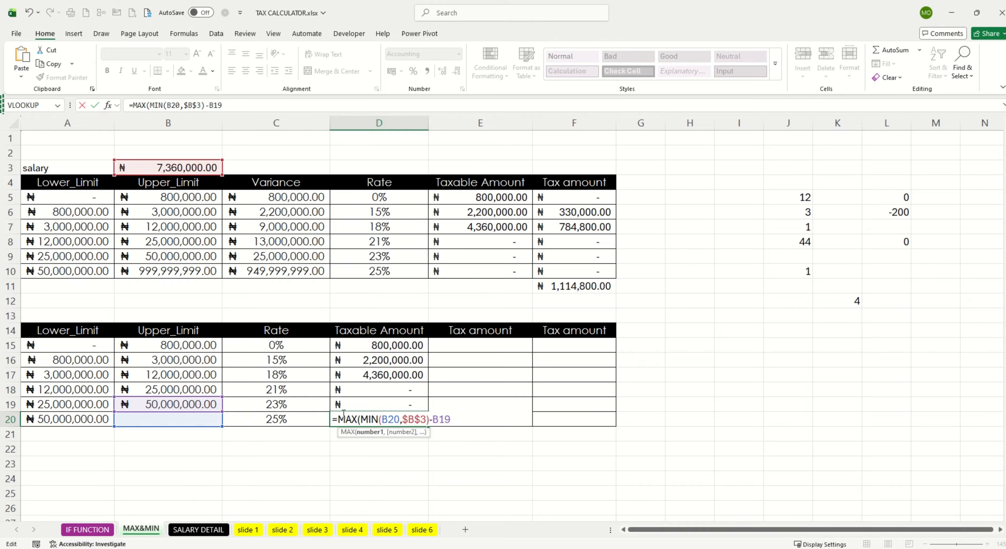
pyautogui.write('0,')
pyautogui.moveTo(368, 420); pyautogui.dragTo(465, 419)
pyautogui.click(465, 419)
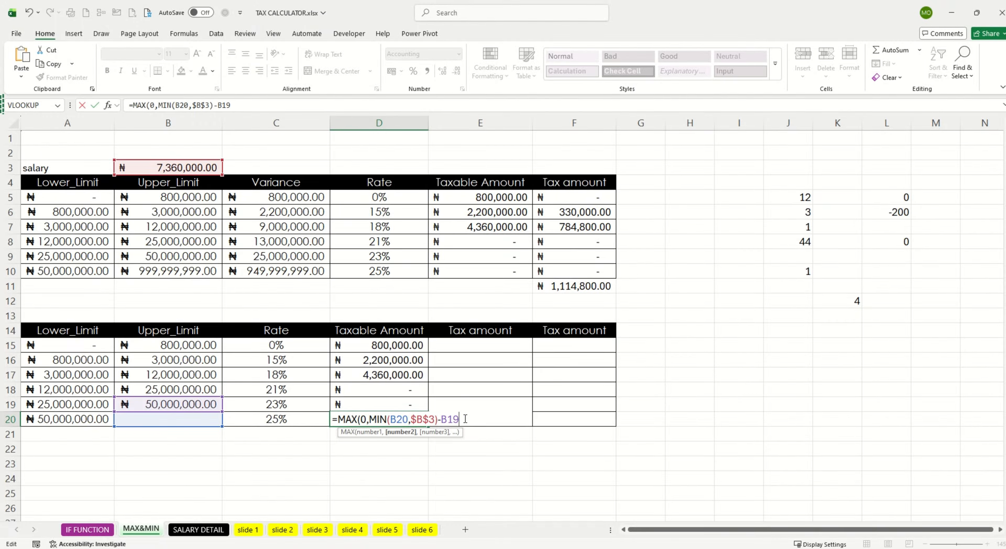
pyautogui.write(')')
pyautogui.press('Return')
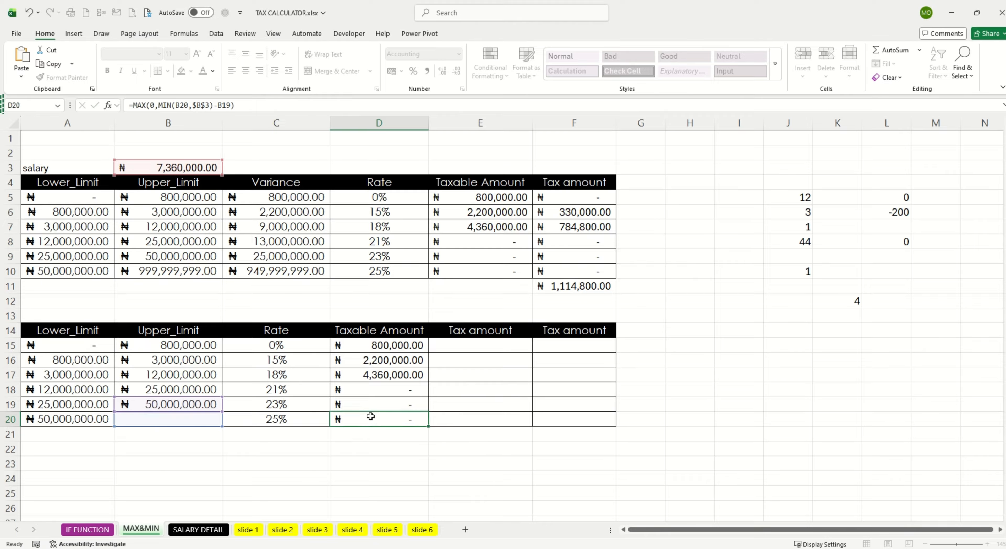
# Step: Try a salary of 2,000,000 in B3 and check the 18% band's taxable amount in D17
pyautogui.click(383, 375)
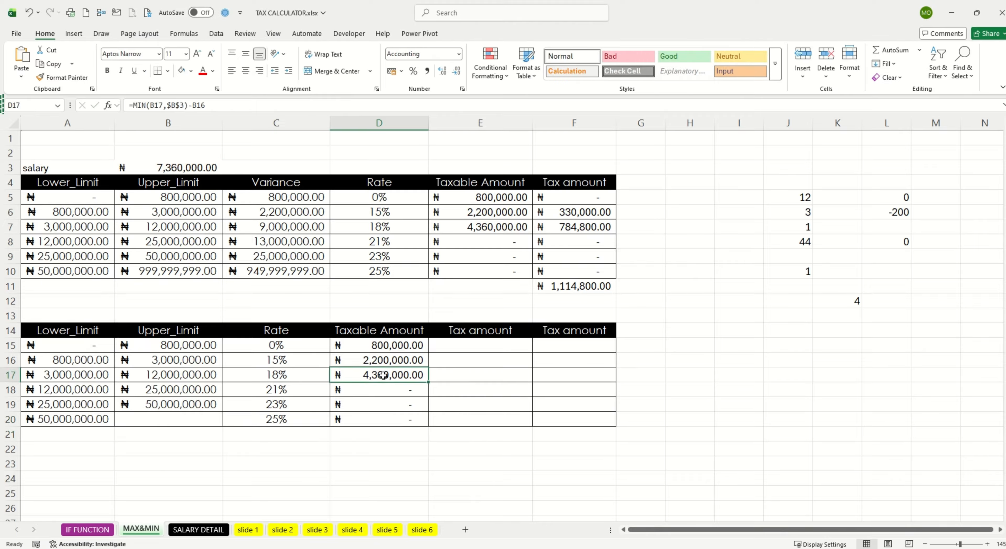
pyautogui.click(194, 168)
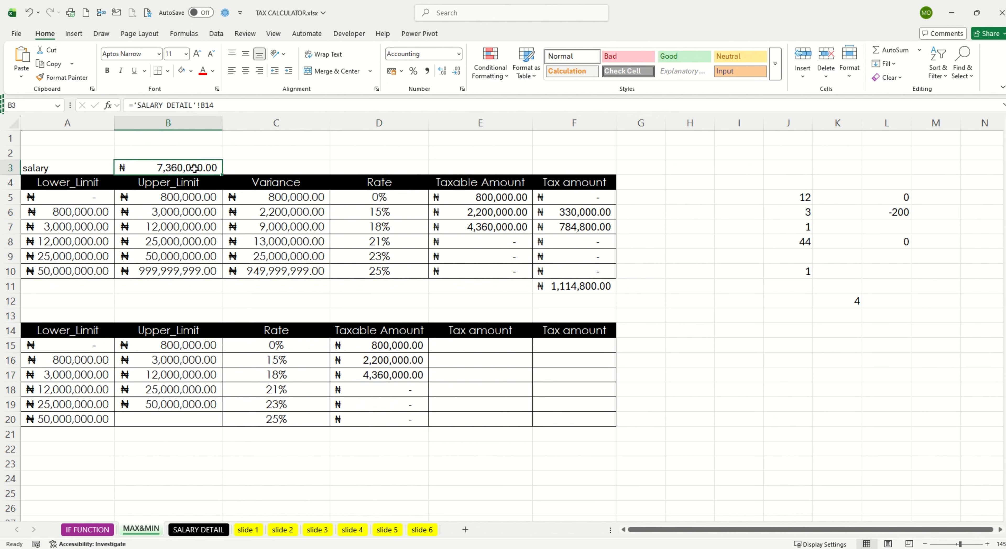
pyautogui.write('2,000,00')
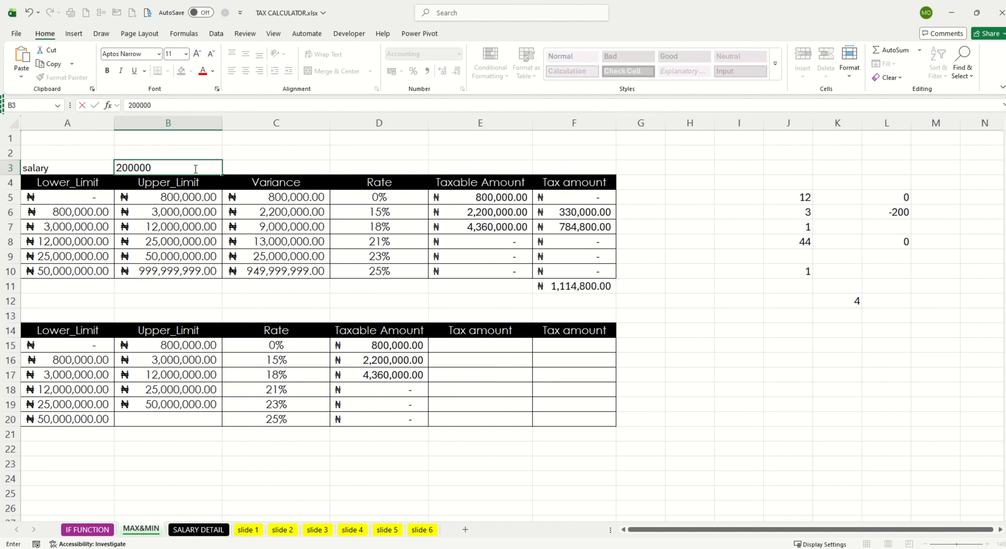
pyautogui.write('0')
pyautogui.click(235, 160)
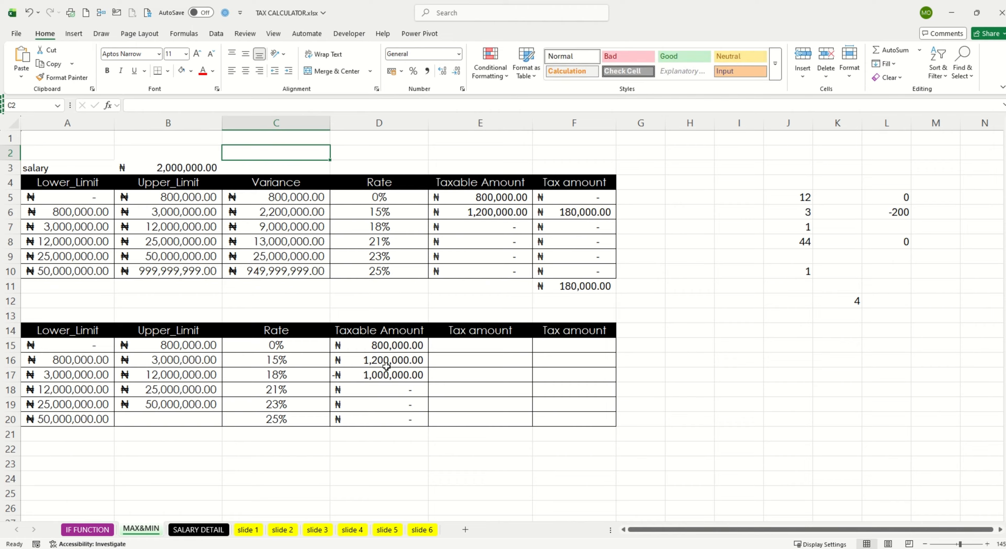
pyautogui.click(380, 375)
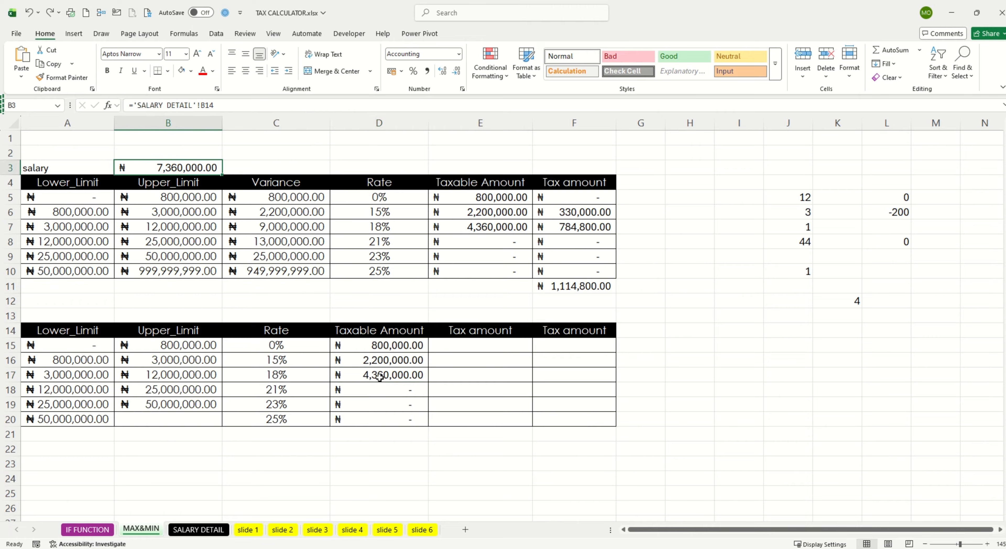
pyautogui.click(379, 375)
# Step: Change the 18% band's taxable amount formula in D17 to =MAX(MIN(B17,$B$3)-B16,0)
pyautogui.doubleClick(379, 375)
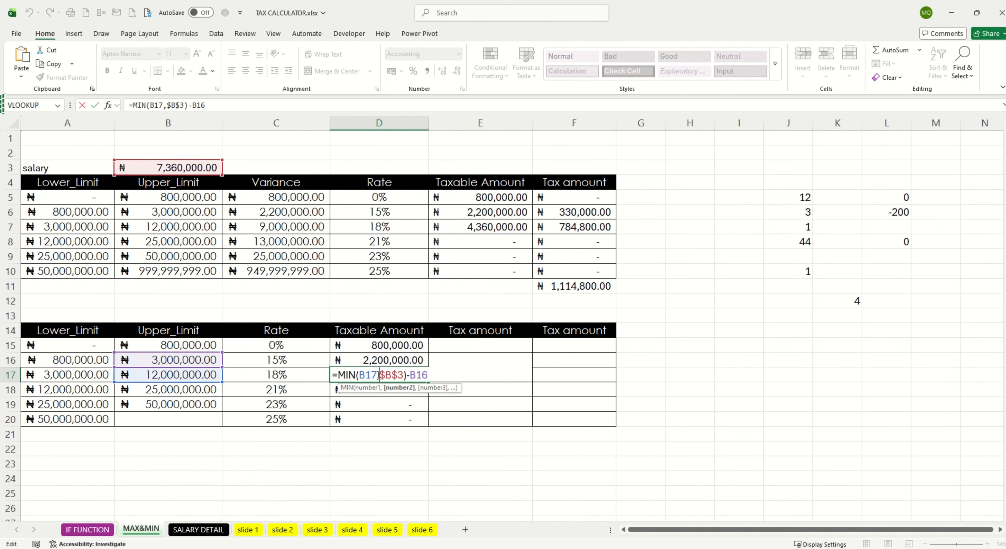
pyautogui.click(340, 376)
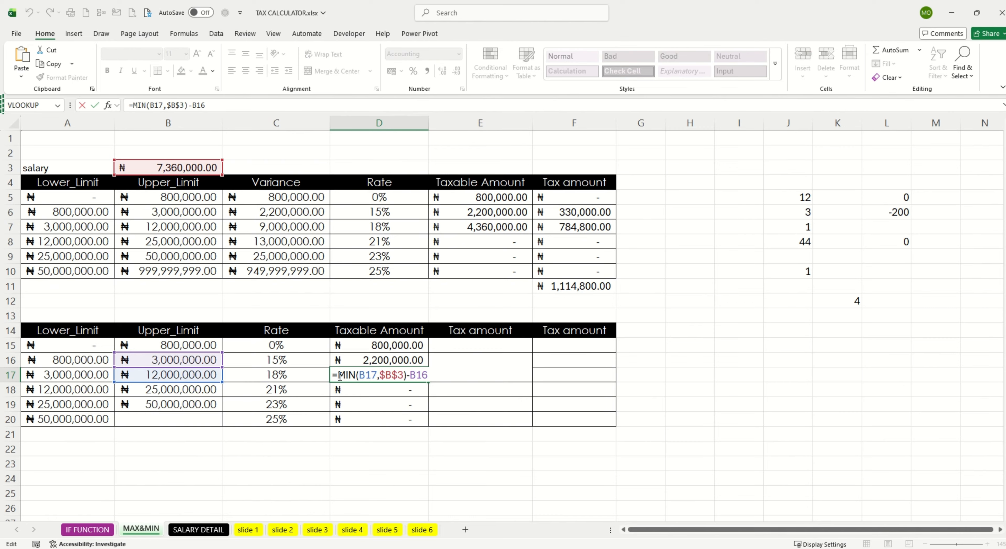
pyautogui.write('MAX(')
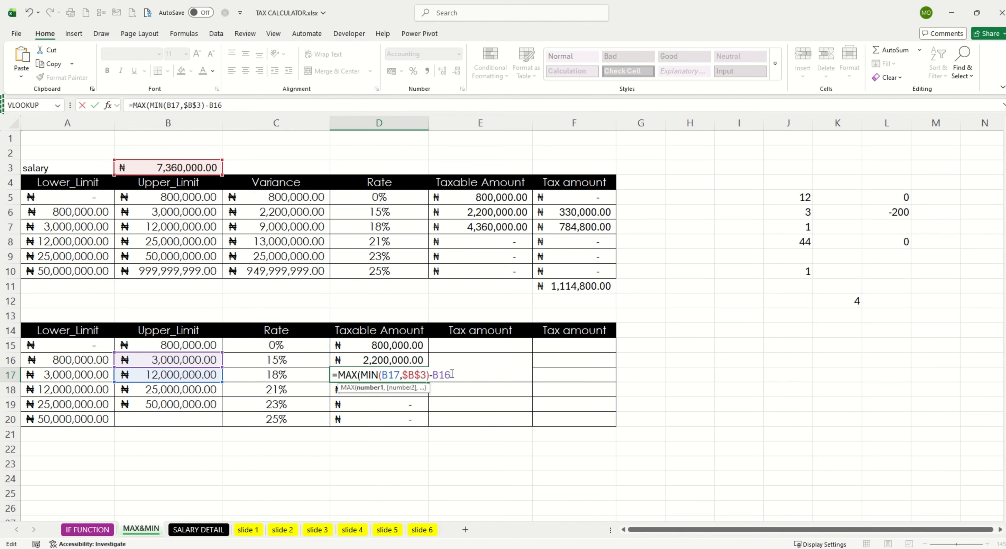
pyautogui.write(',0')
pyautogui.press('Return')
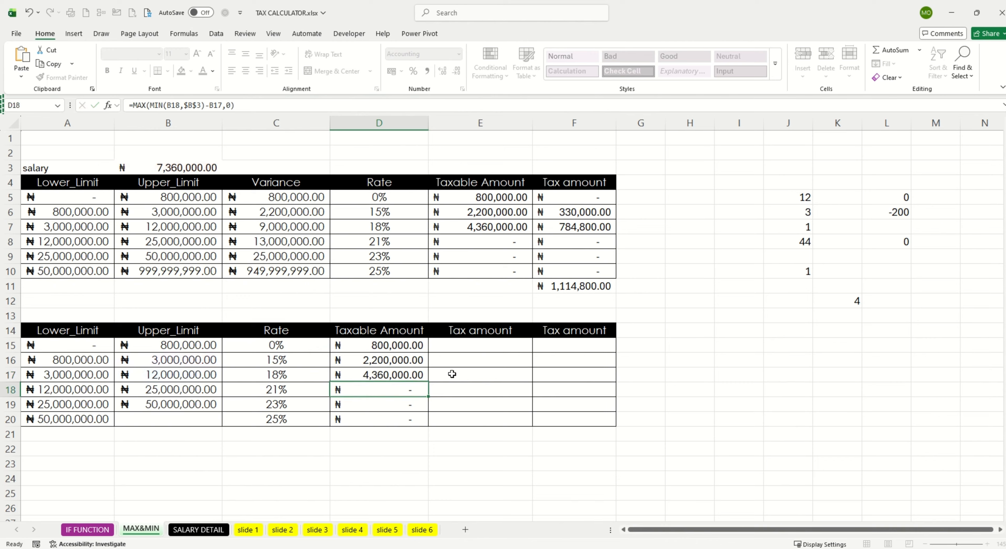
# Step: Change the 15% band's taxable amount formula in D16 to =MAX(MIN(B16,$B$3)-B15,0) and check it
pyautogui.click(396, 360)
pyautogui.doubleClick(396, 359)
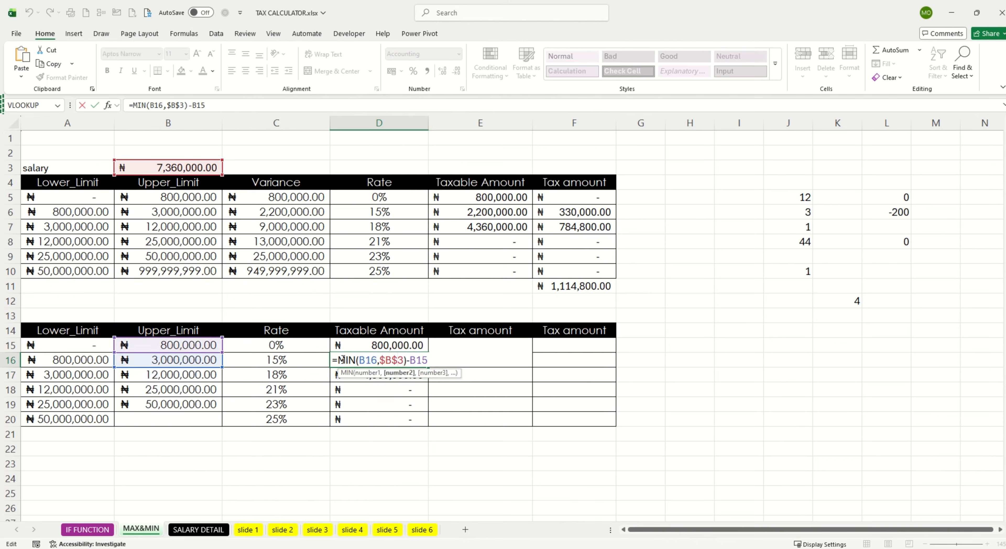
pyautogui.click(338, 359)
pyautogui.write('MAX')
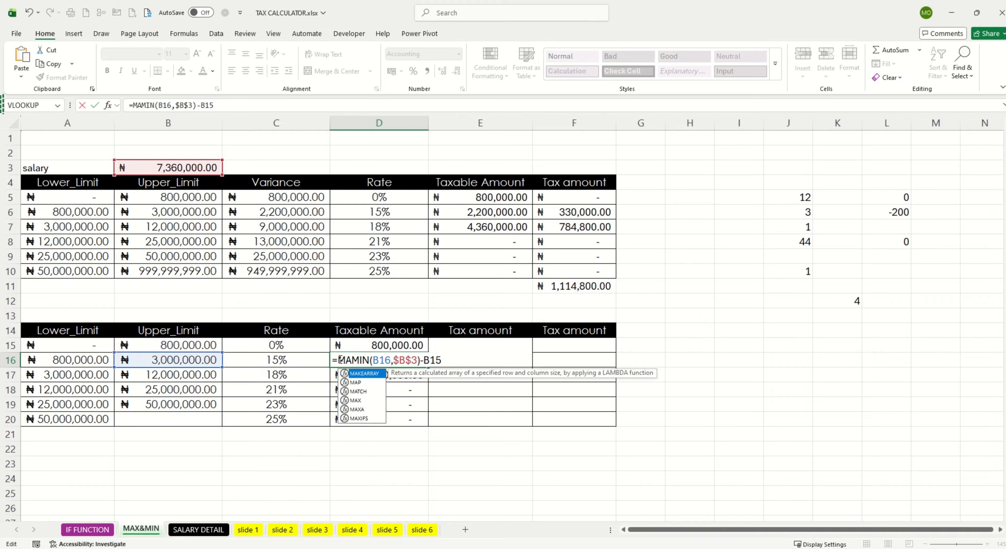
pyautogui.write('(')
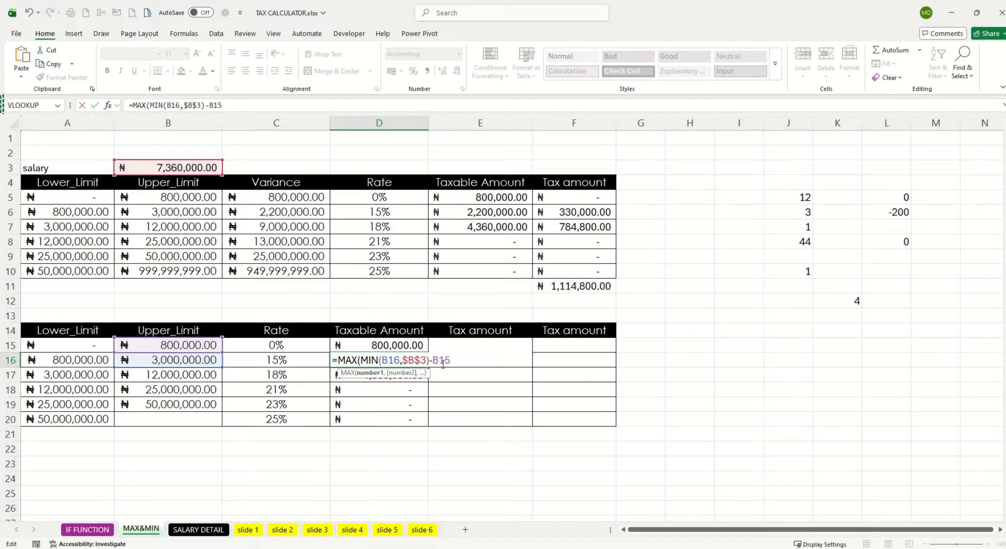
pyautogui.click(457, 360)
pyautogui.write(',')
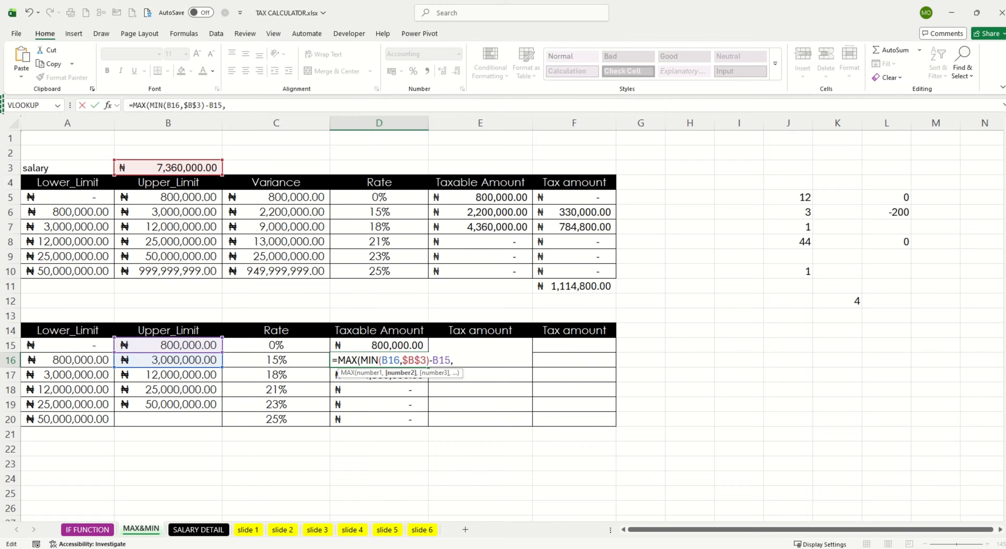
pyautogui.write('0')
pyautogui.press('Return')
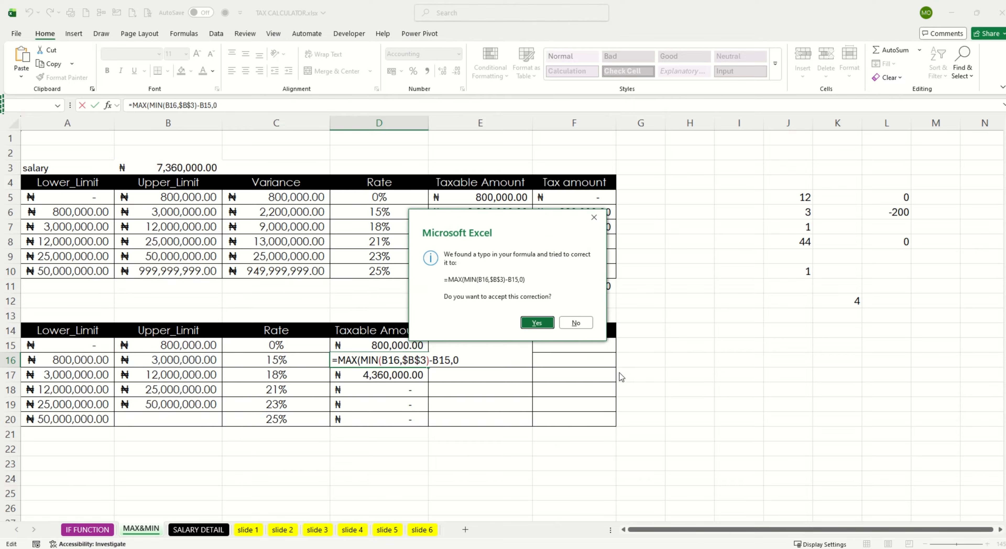
pyautogui.click(541, 322)
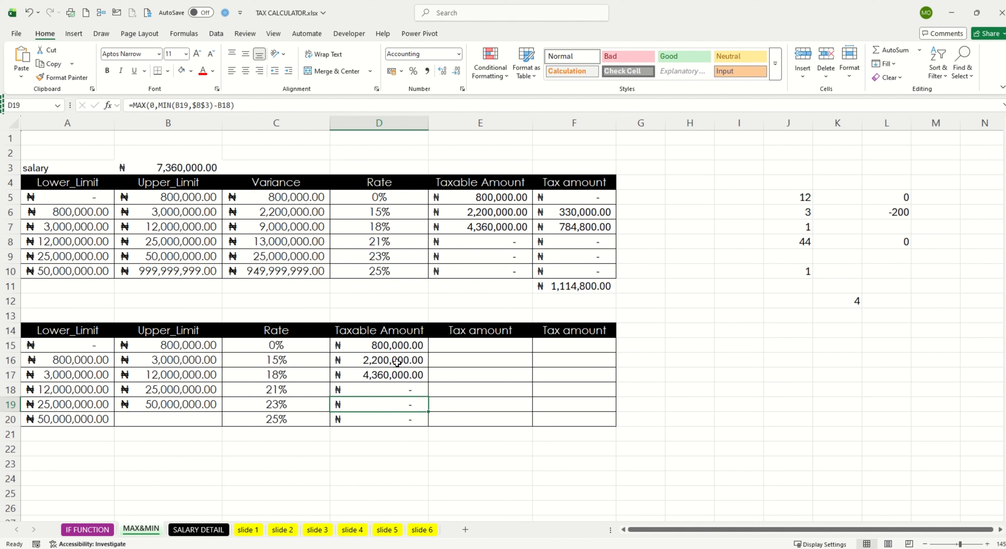
pyautogui.doubleClick(397, 361)
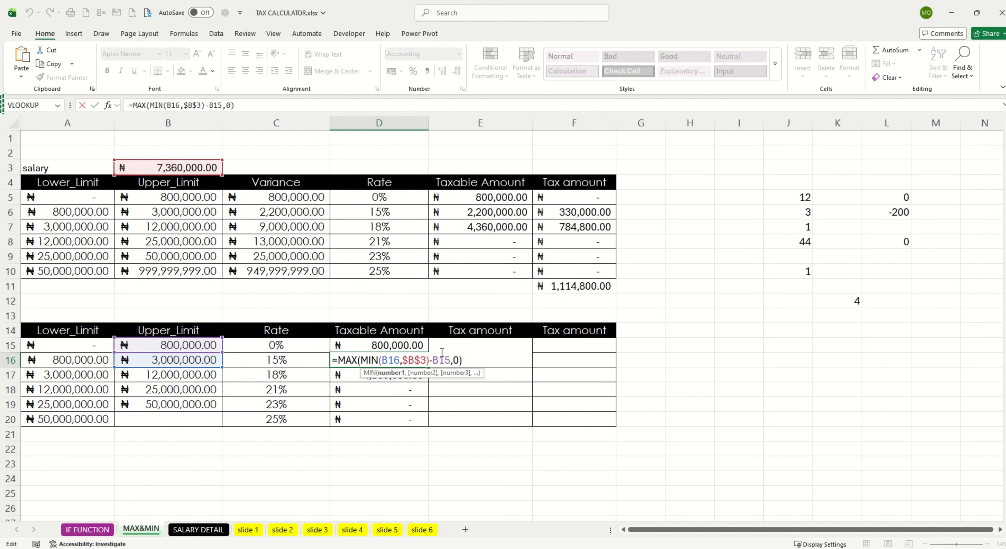
pyautogui.click(419, 347)
# Step: Change the 0% band's taxable amount formula in D15 to =MAX(MIN(B15,B3),0) and check it
pyautogui.doubleClick(383, 343)
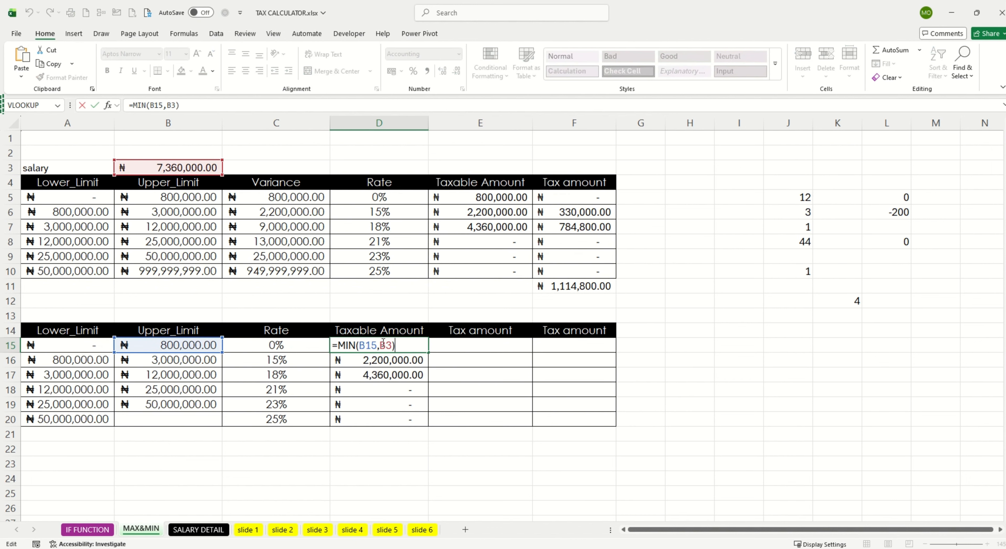
pyautogui.write(',0)MAX')
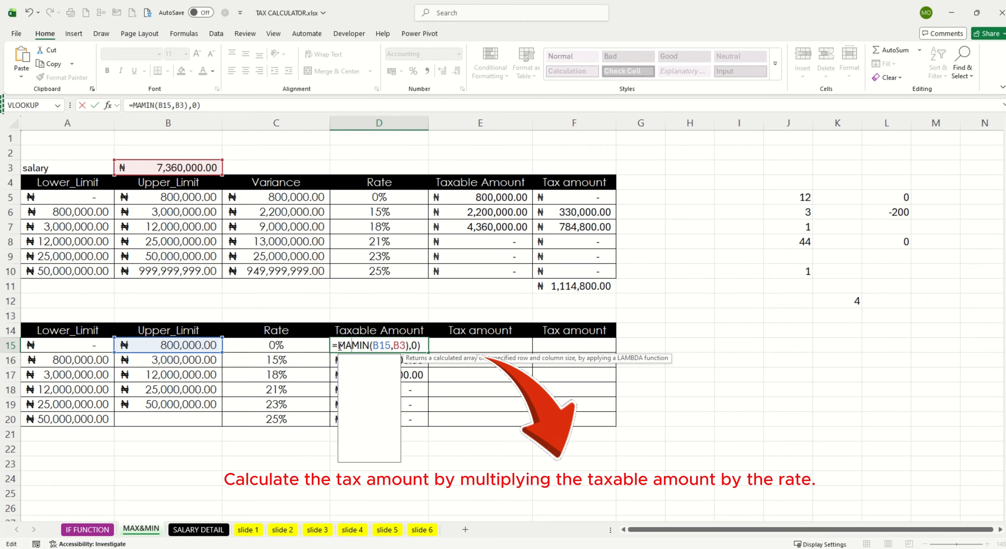
pyautogui.write('(')
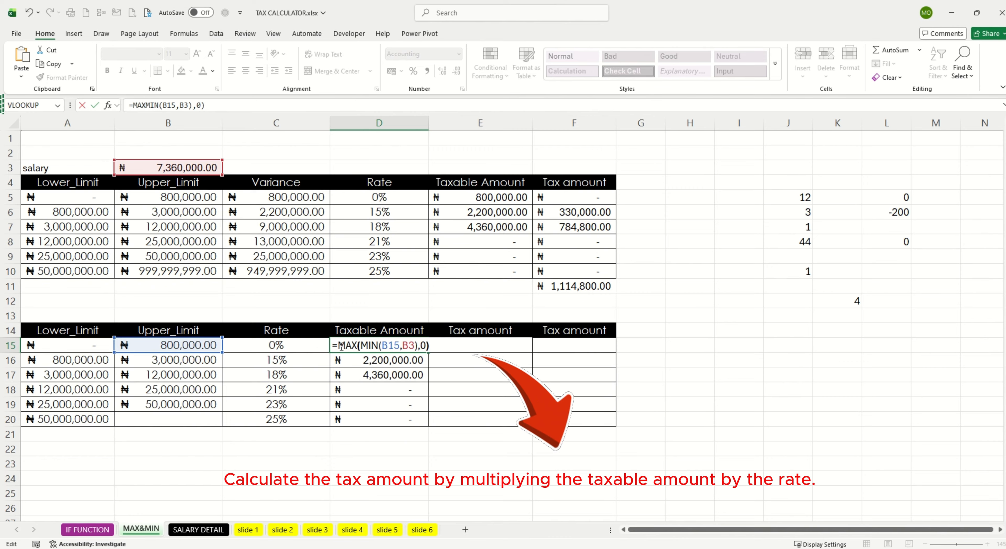
pyautogui.press('Return')
pyautogui.click(385, 346)
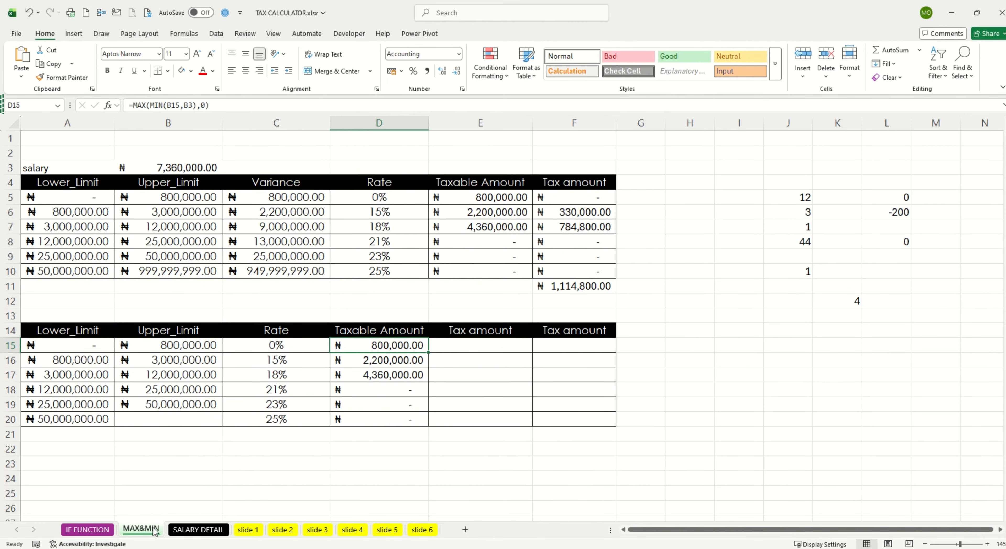
# Step: Set the annual house rent in B2 of the SALARY DETAIL sheet to 3,000,000
pyautogui.click(182, 531)
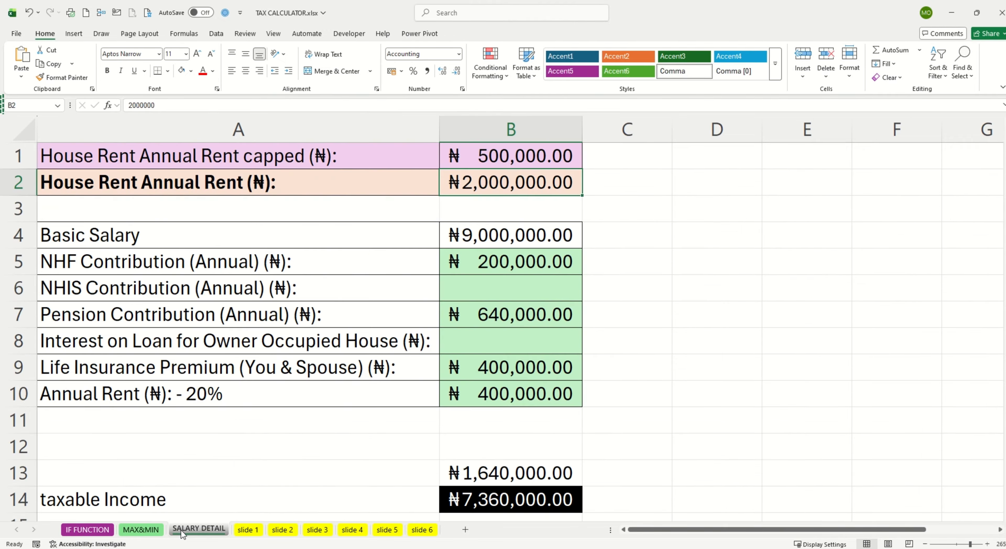
pyautogui.doubleClick(487, 186)
pyautogui.moveTo(506, 184); pyautogui.dragTo(512, 184)
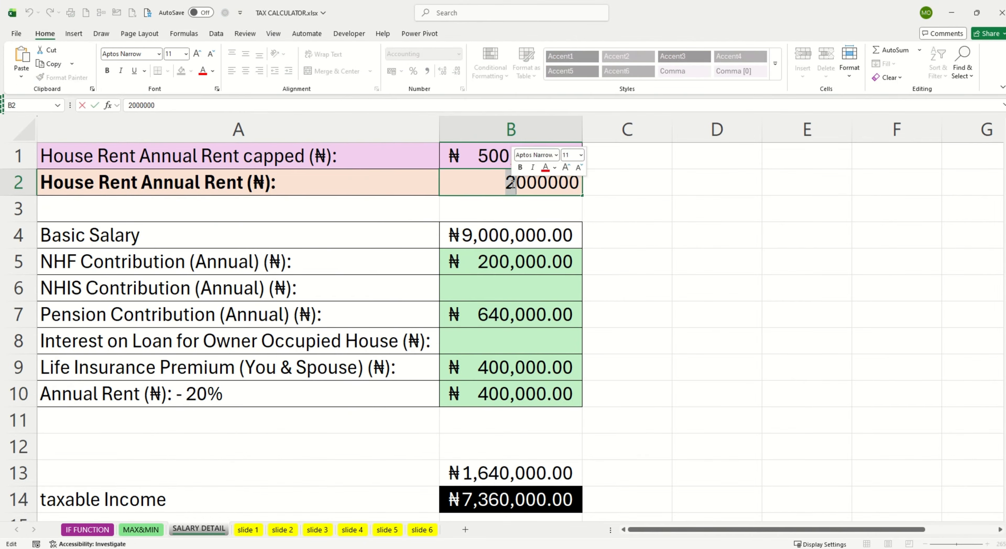
pyautogui.write('3')
pyautogui.press('Return')
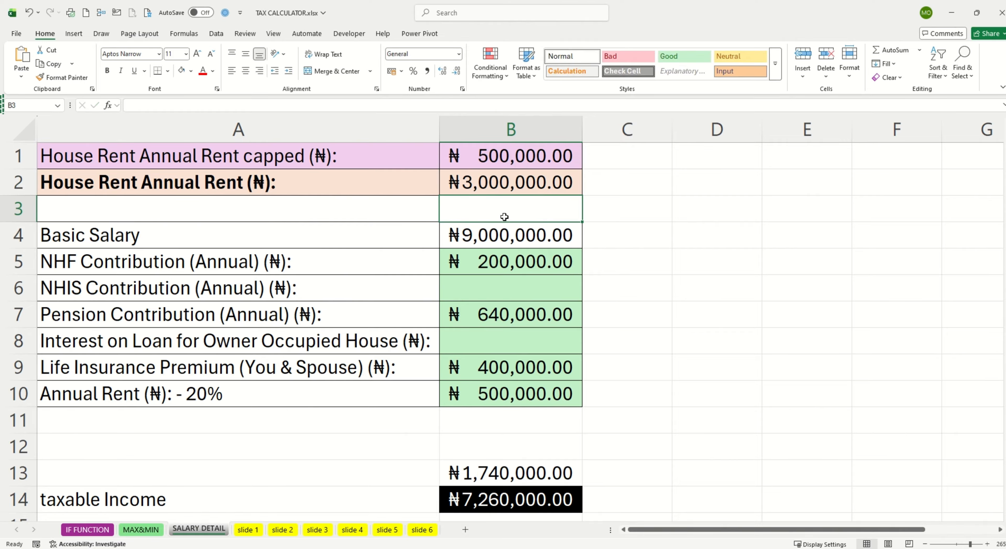
# Step: Set the basic salary in B4 to 12,000,000 and check the resulting tax on the IF FUNCTION sheet
pyautogui.doubleClick(472, 234)
pyautogui.moveTo(452, 234); pyautogui.dragTo(439, 235)
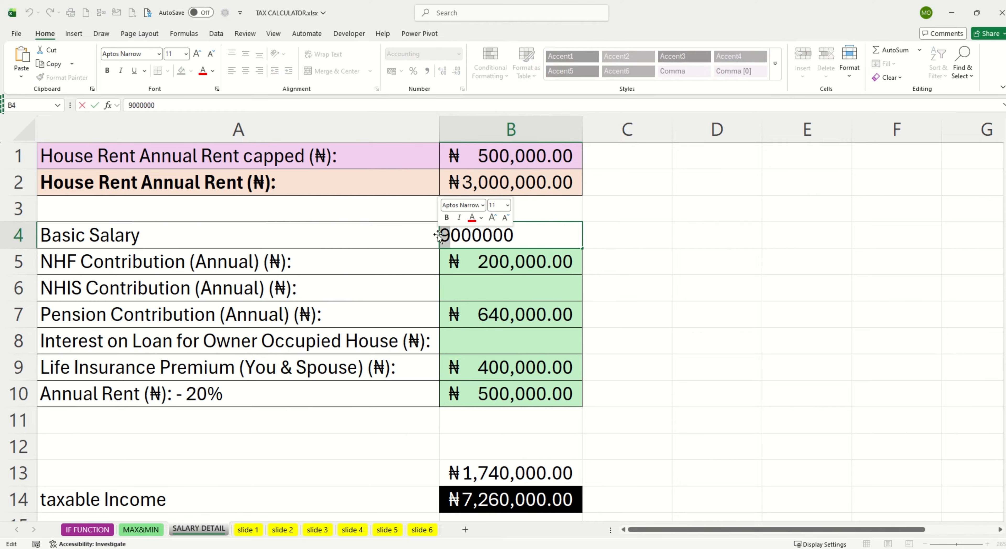
pyautogui.write('10,2')
pyautogui.click(590, 230)
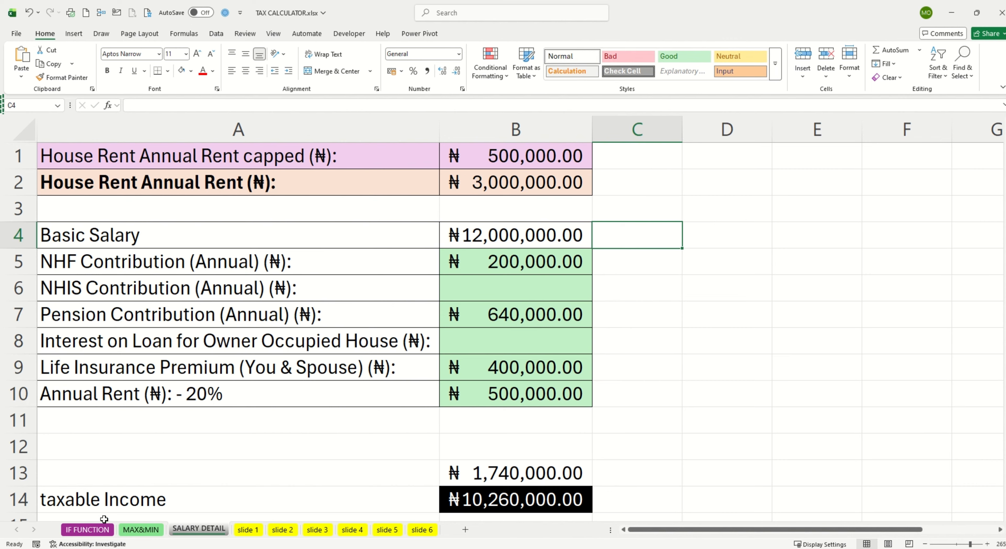
pyautogui.click(88, 530)
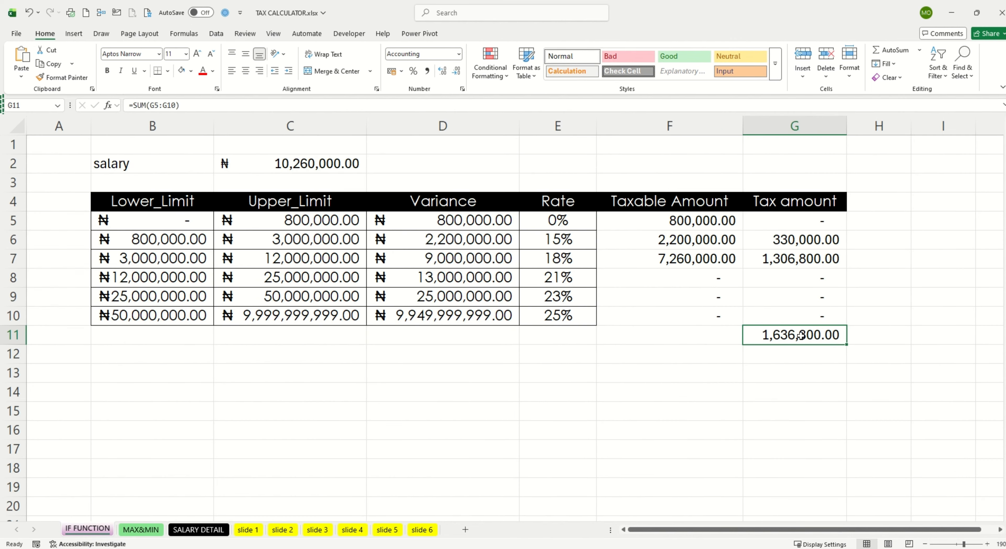